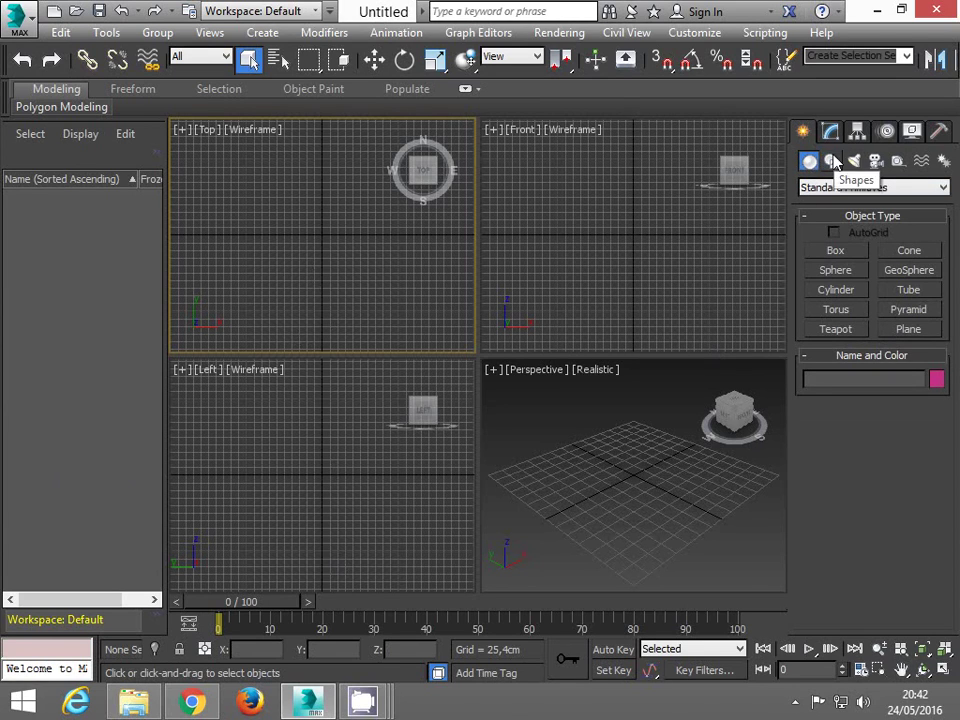
# - Draw a circle spline with a radius of about 313 cm, centred near the origin in the Top view, then deselect it
pyautogui.click(831, 161)
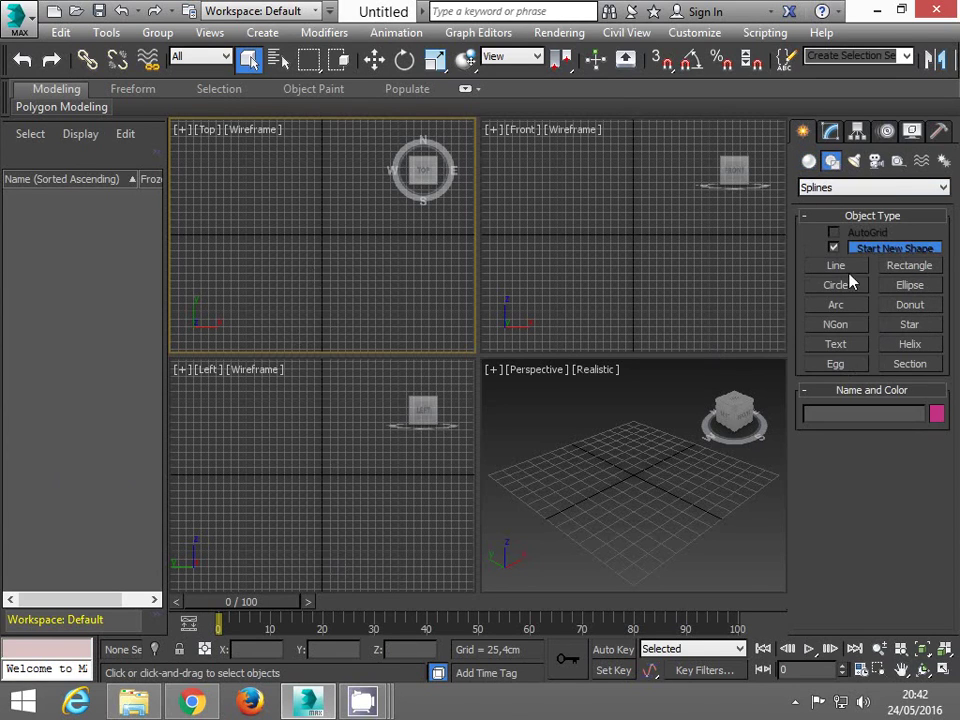
pyautogui.click(848, 284)
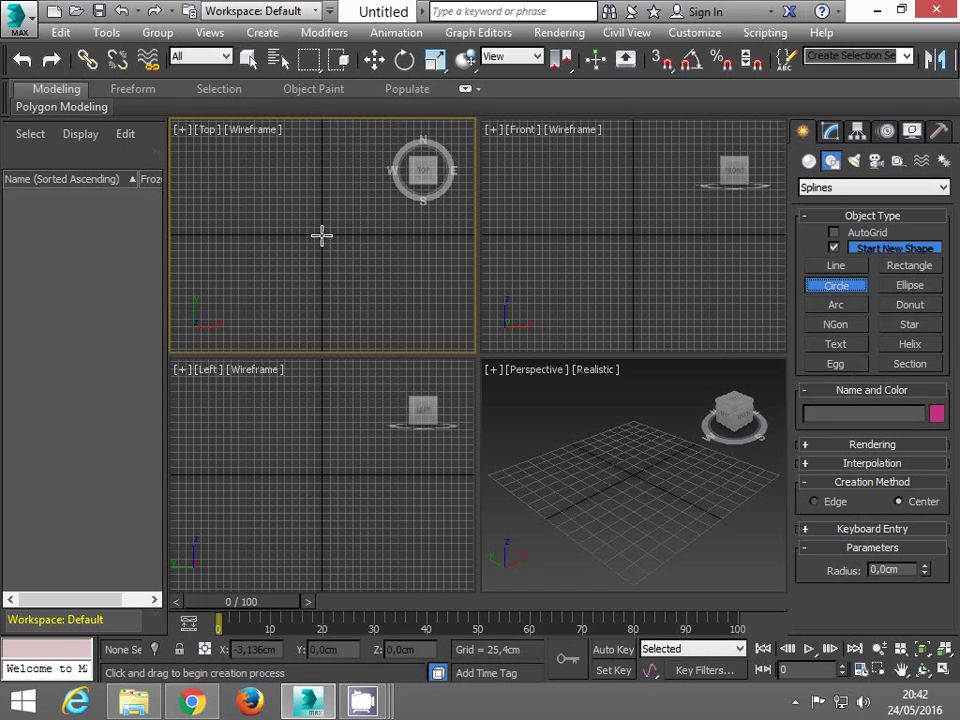
pyautogui.moveTo(322, 235); pyautogui.dragTo(410, 212)
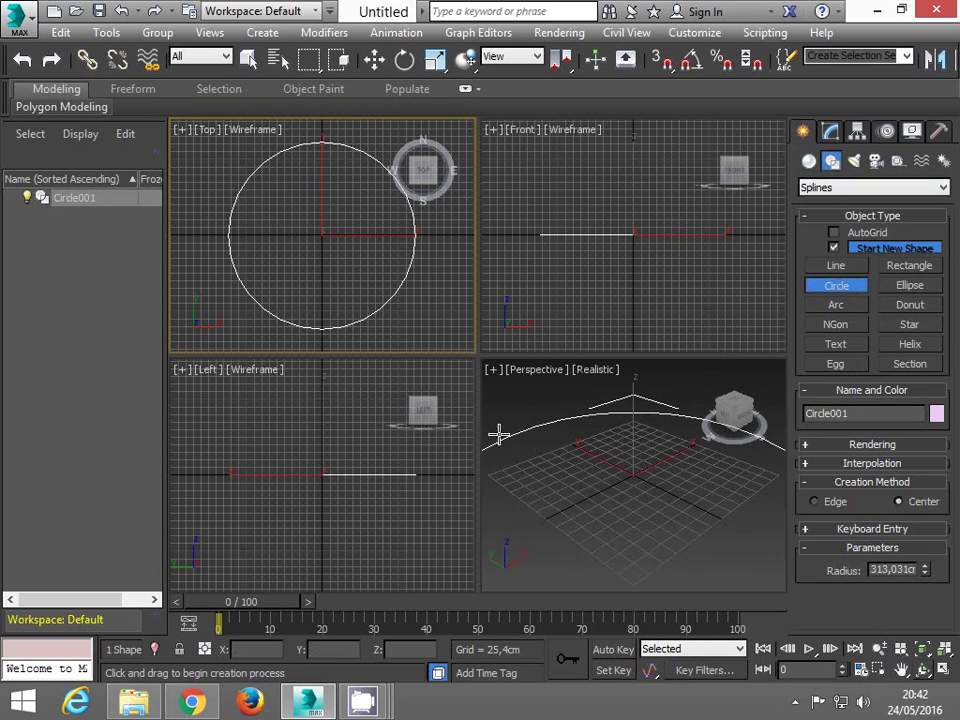
pyautogui.click(374, 59)
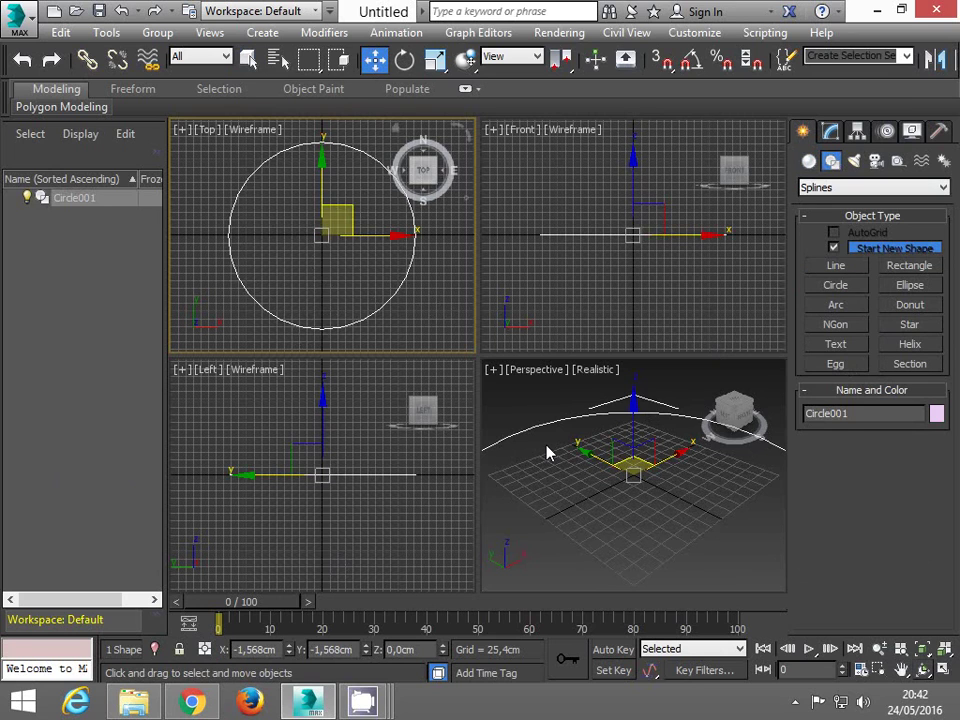
pyautogui.click(688, 538)
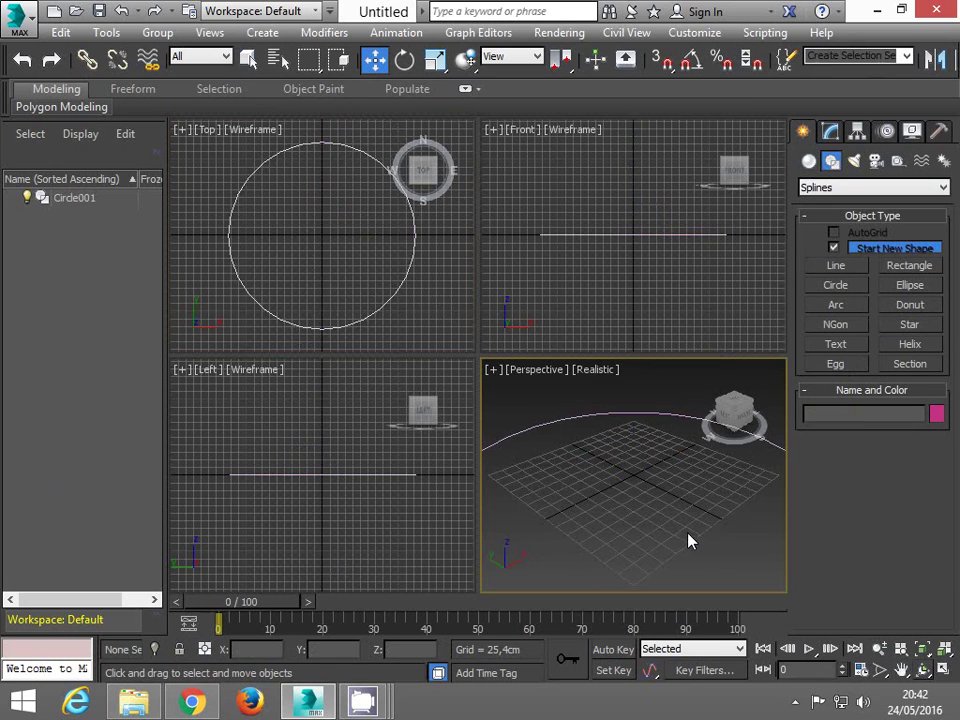
# - Maximize the Perspective view and frame the whole circle in it
pyautogui.click(950, 649)
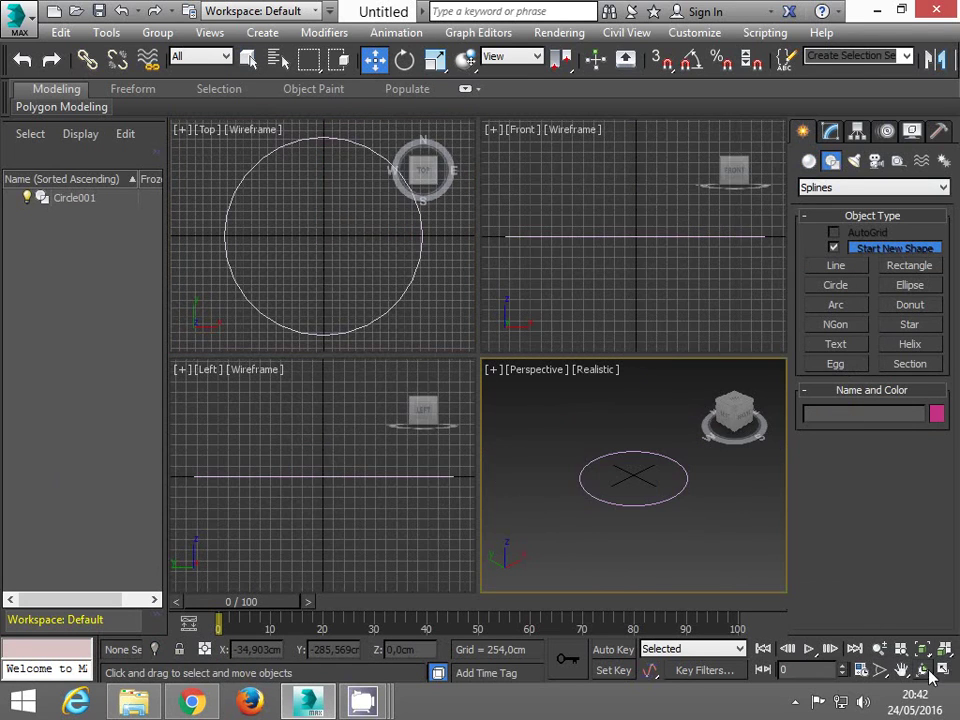
pyautogui.click(879, 649)
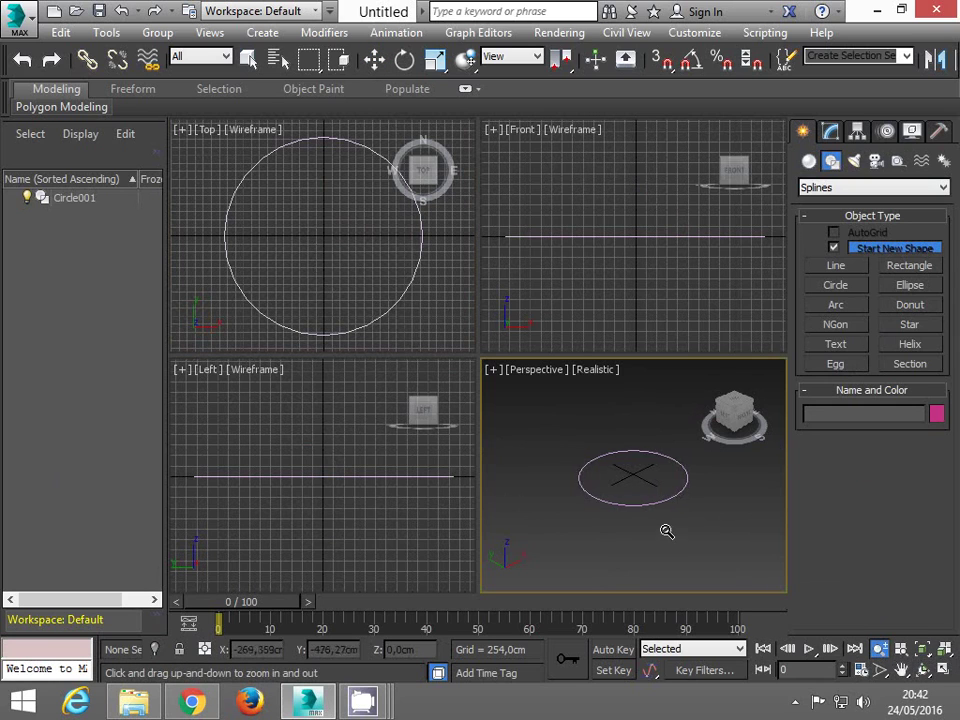
pyautogui.moveTo(667, 531); pyautogui.dragTo(664, 476)
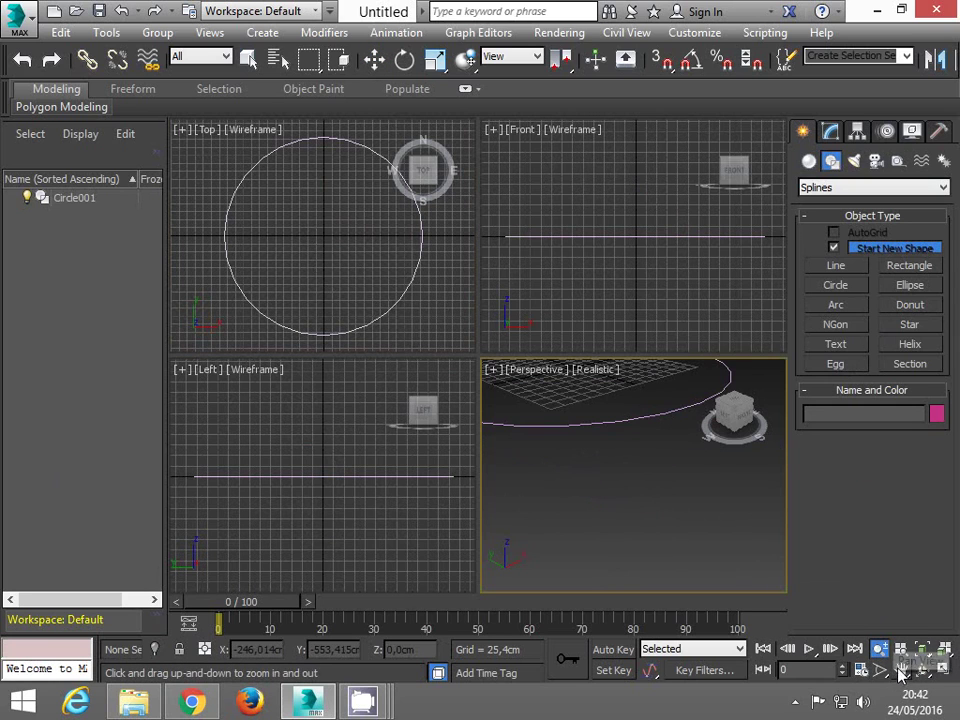
pyautogui.moveTo(636, 538)
pyautogui.mouseDown()
pyautogui.moveTo(658, 600)
pyautogui.moveTo(634, 538)
pyautogui.mouseUp()
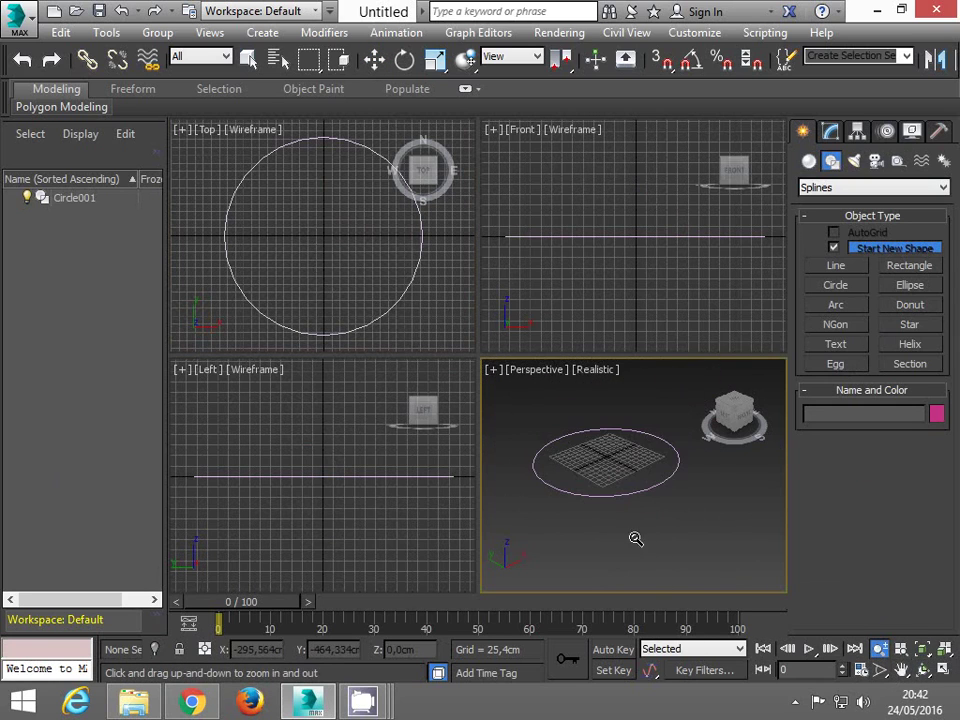
pyautogui.click(901, 668)
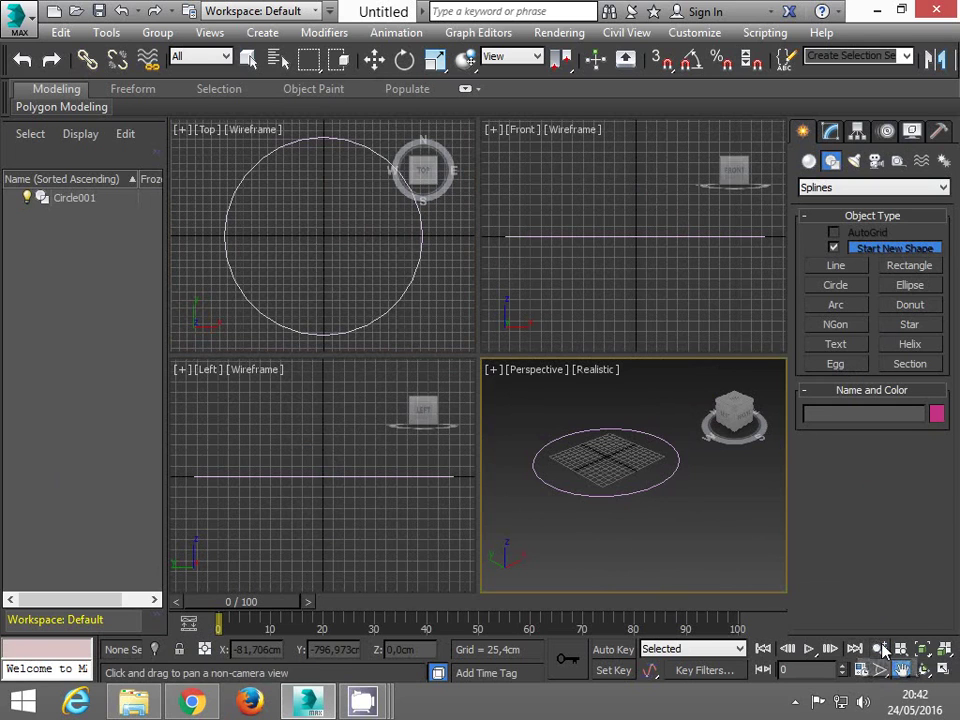
pyautogui.click(883, 649)
pyautogui.moveTo(686, 519); pyautogui.dragTo(675, 467)
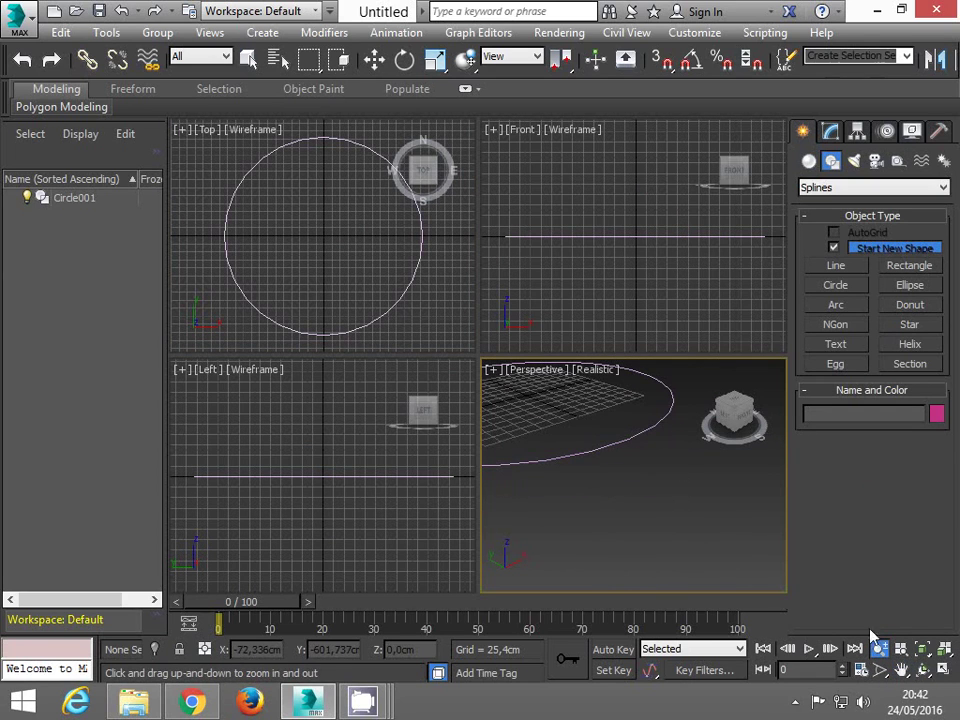
pyautogui.click(901, 668)
pyautogui.moveTo(658, 512); pyautogui.dragTo(750, 579)
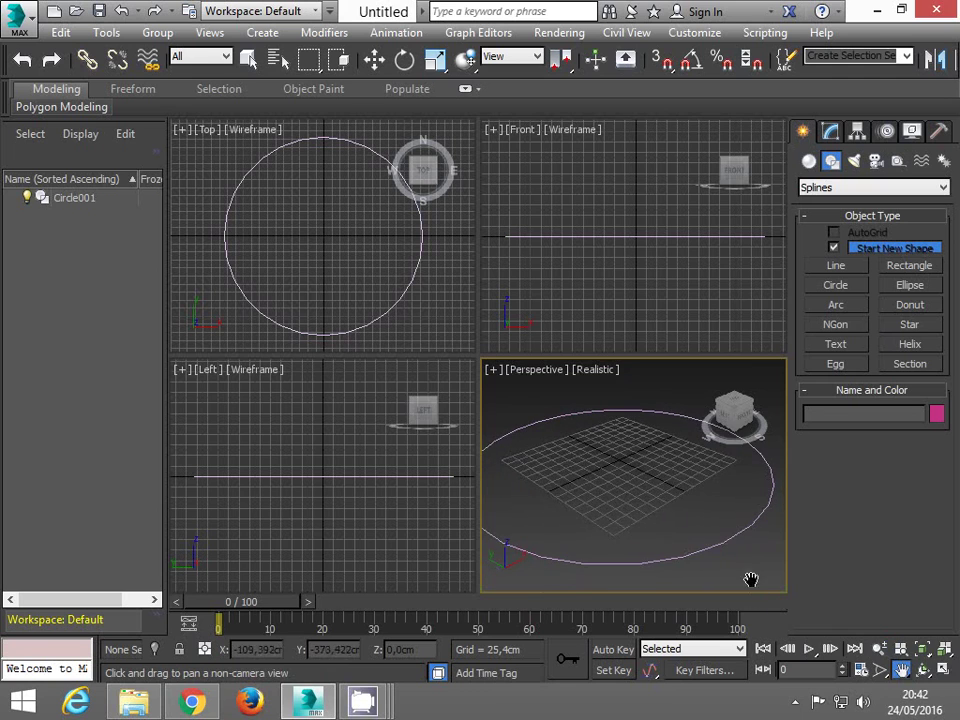
pyautogui.click(945, 667)
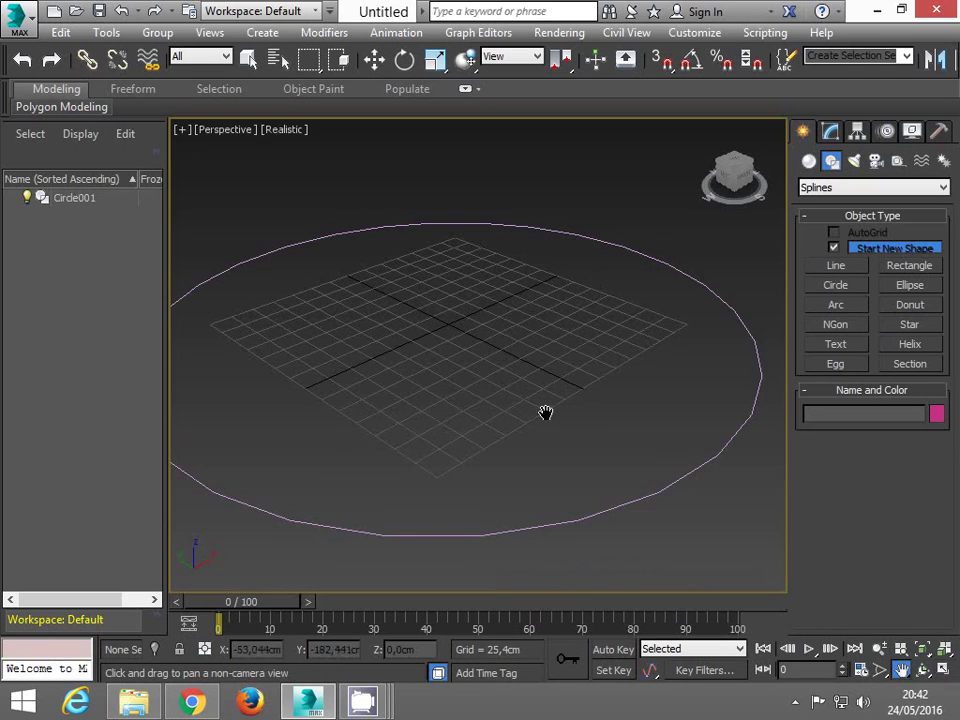
pyautogui.moveTo(544, 411); pyautogui.dragTo(576, 425)
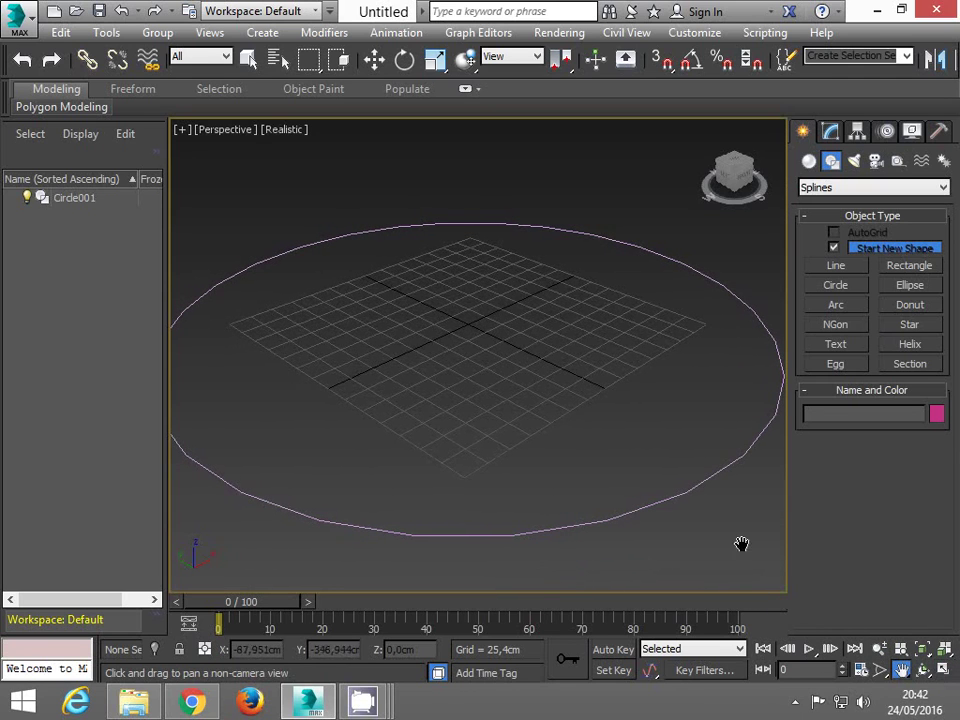
pyautogui.click(879, 648)
pyautogui.moveTo(525, 461)
pyautogui.mouseDown()
pyautogui.moveTo(553, 471)
pyautogui.moveTo(542, 461)
pyautogui.mouseUp()
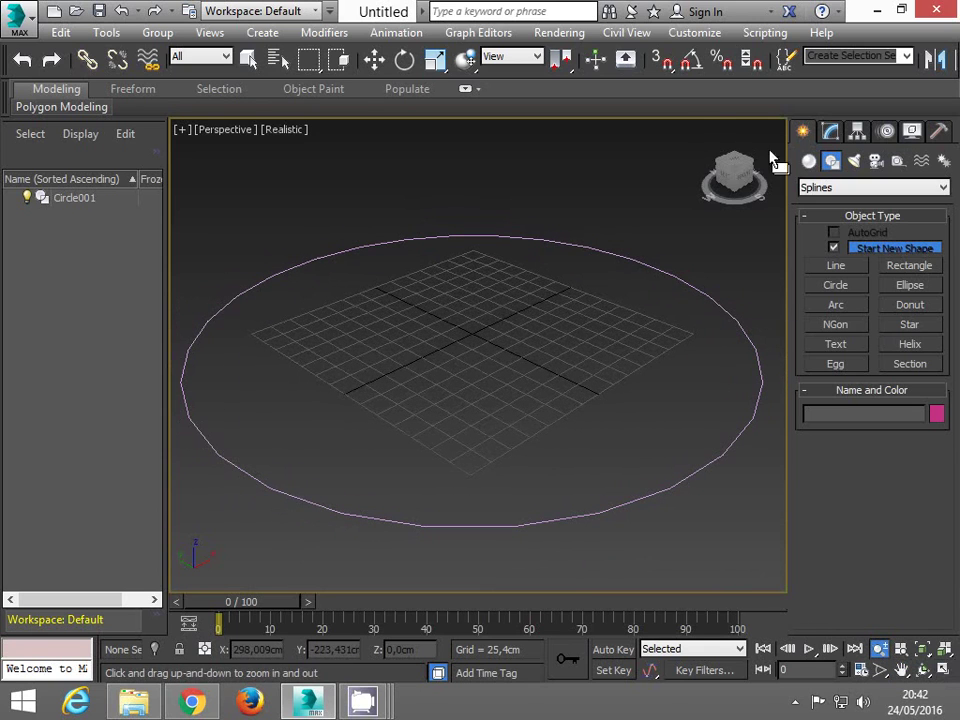
# - Select the circle and apply an Edit Spline modifier to it
pyautogui.click(830, 134)
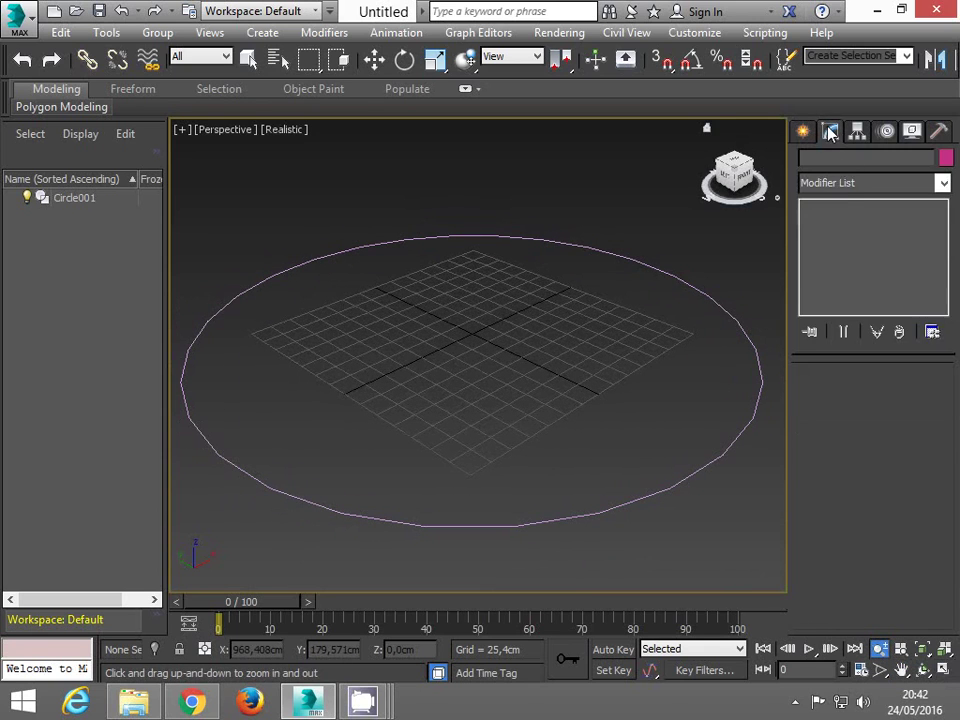
pyautogui.click(840, 184)
pyautogui.click(840, 184)
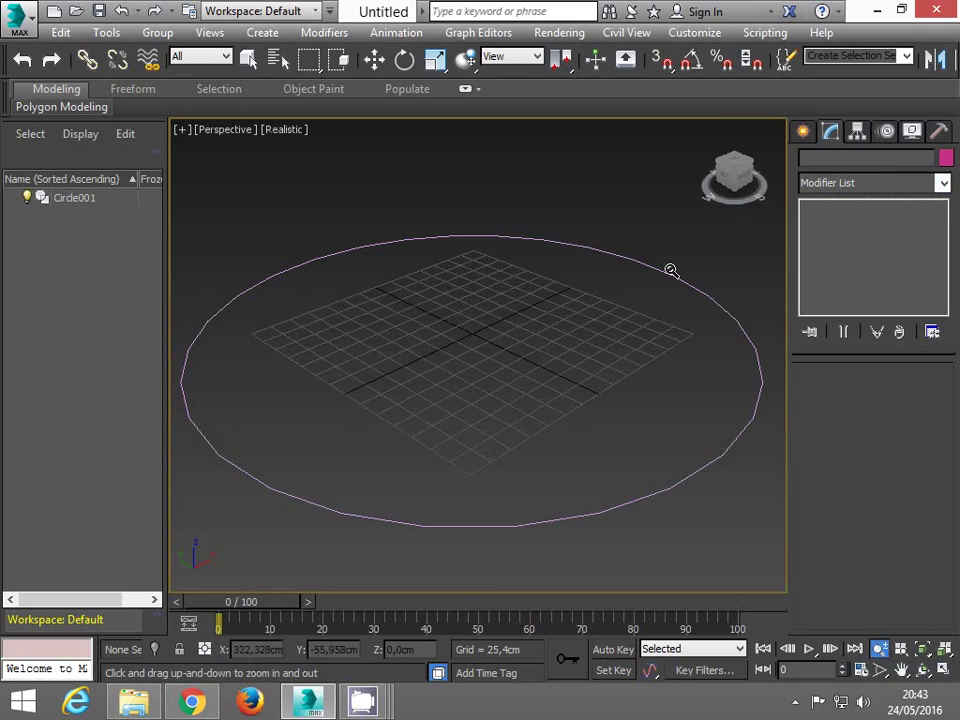
pyautogui.click(373, 59)
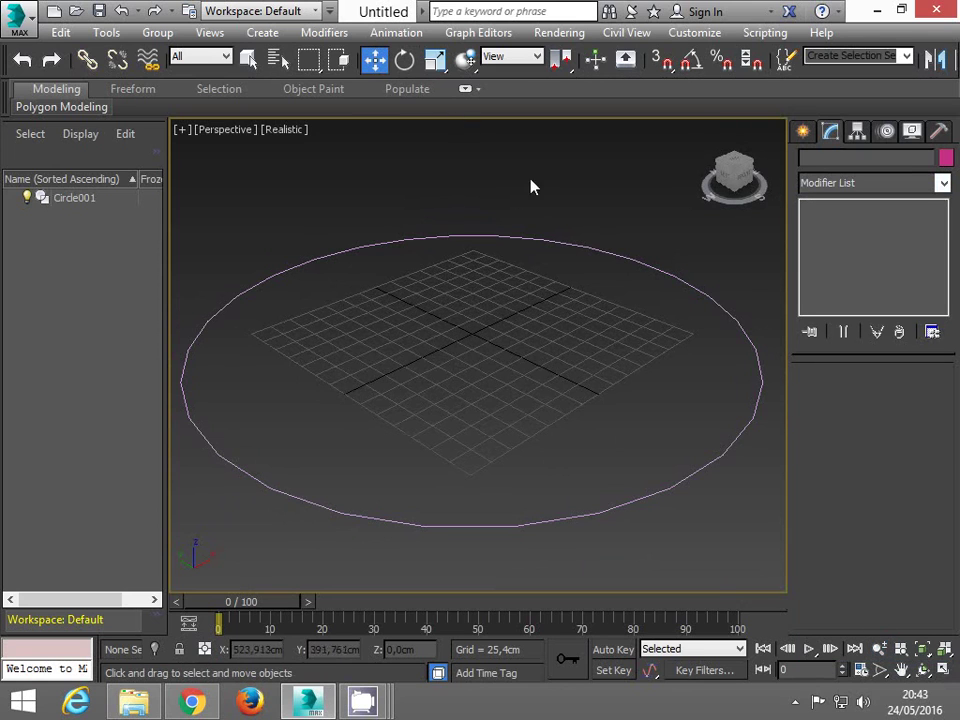
pyautogui.click(548, 244)
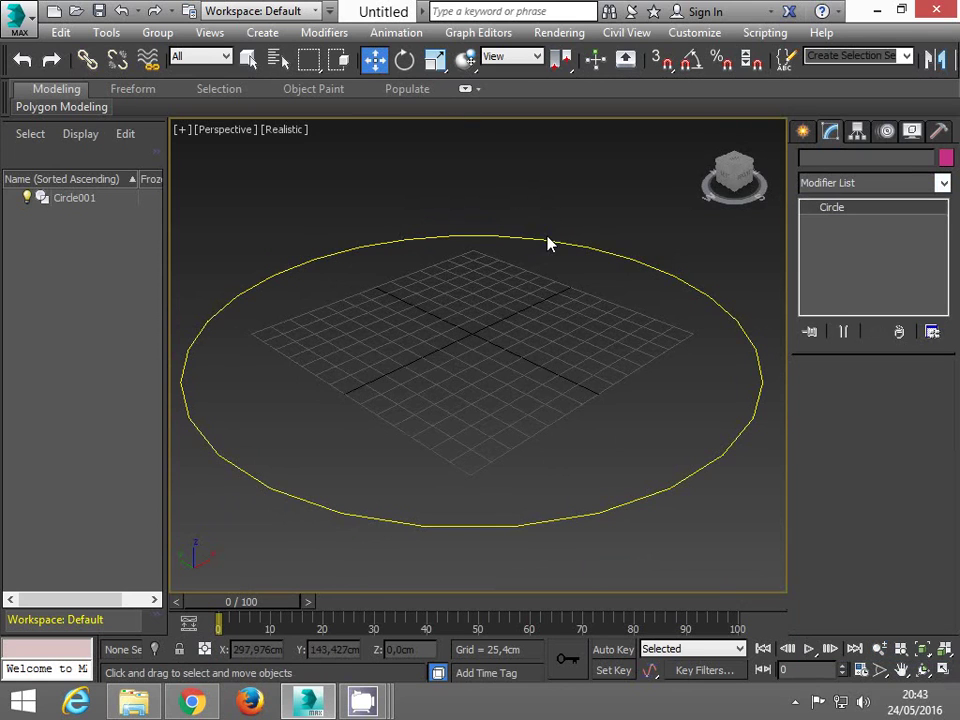
pyautogui.click(858, 185)
pyautogui.moveTo(940, 290); pyautogui.dragTo(948, 366)
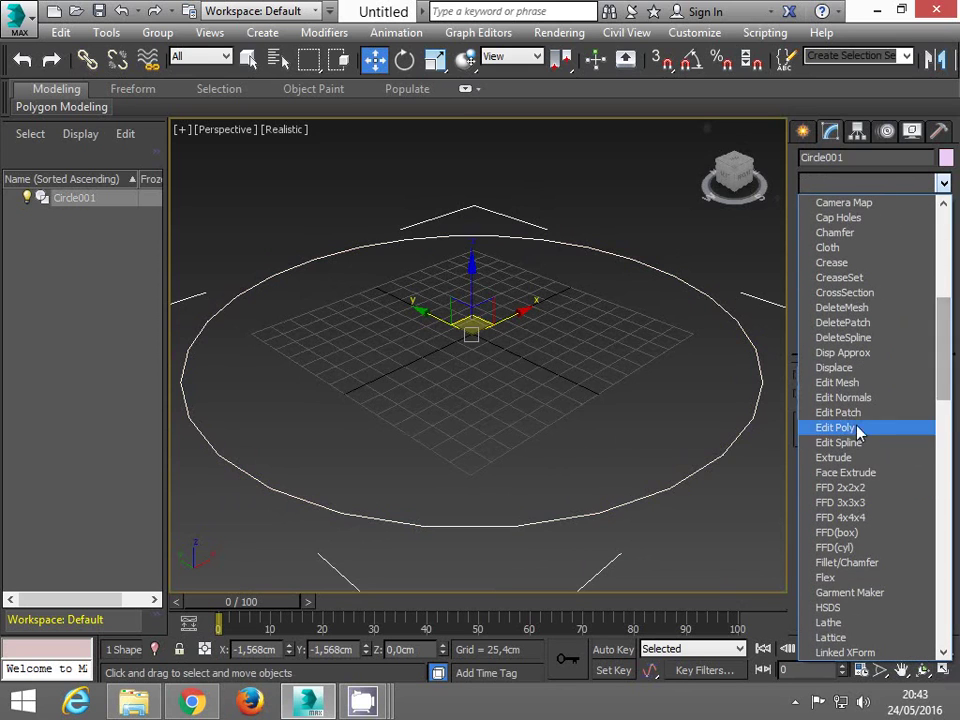
pyautogui.click(855, 443)
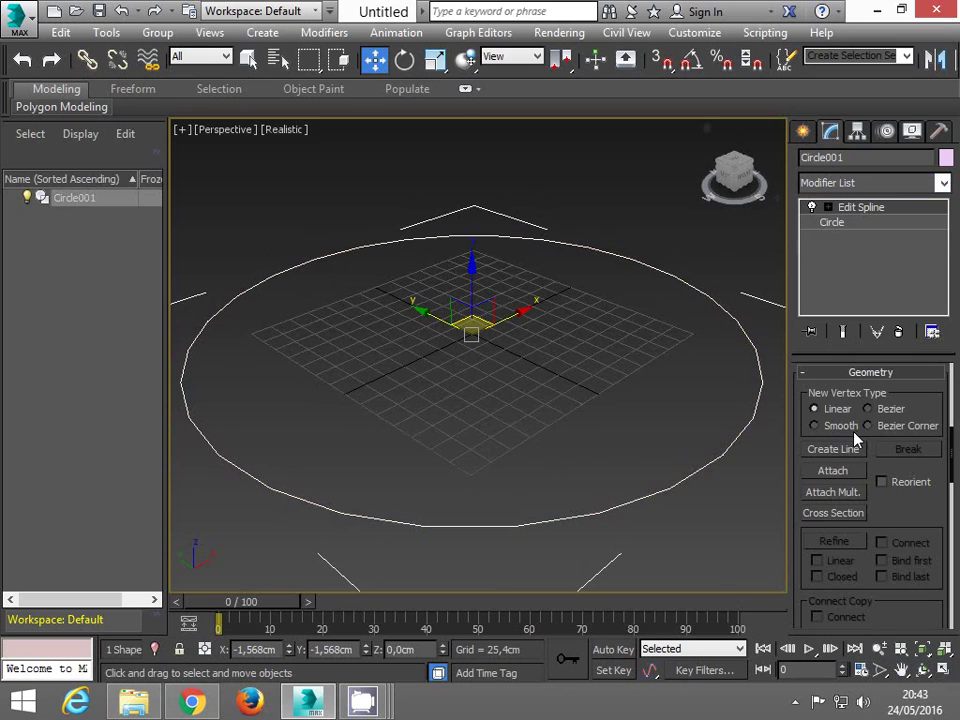
# - Examine the circle's individual vertices and their tangent handles at the Vertex level of Edit Spline
pyautogui.click(828, 208)
pyautogui.click(862, 222)
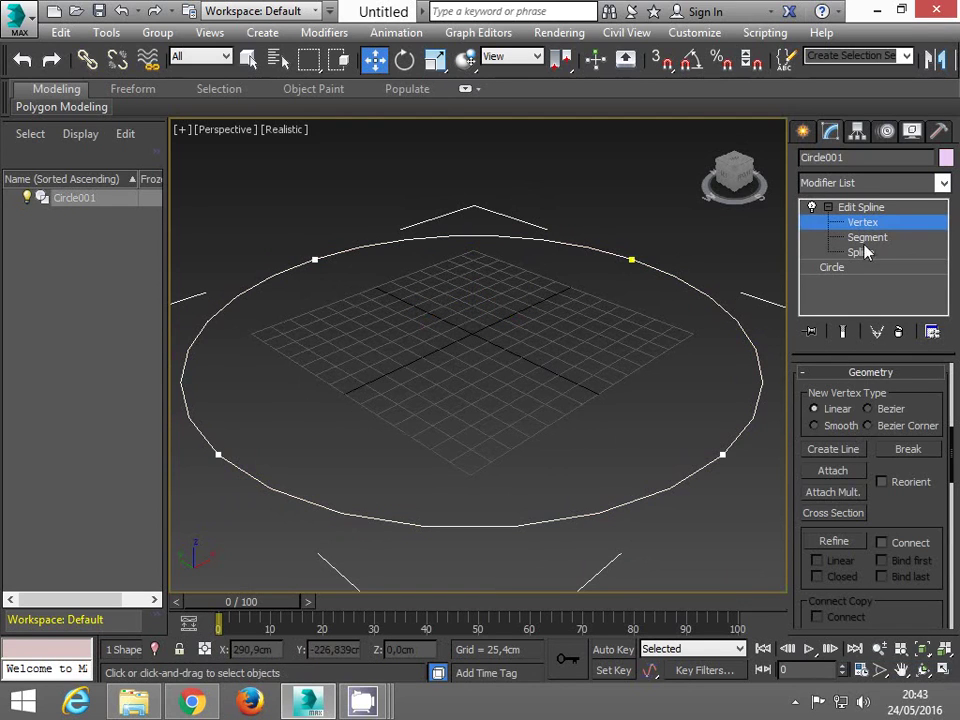
pyautogui.click(631, 259)
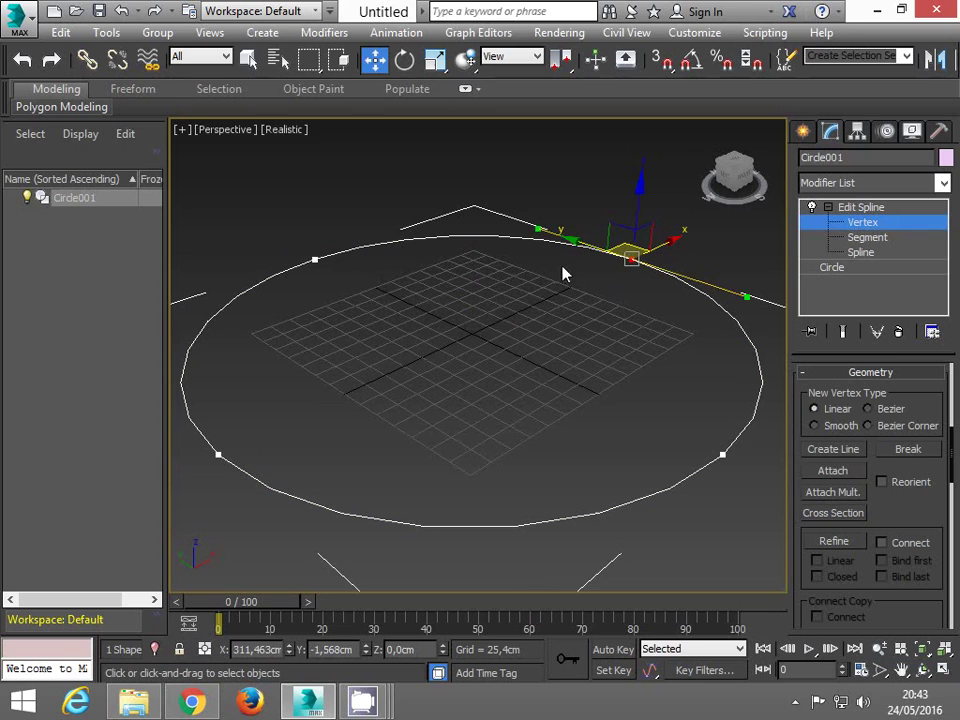
pyautogui.click(315, 259)
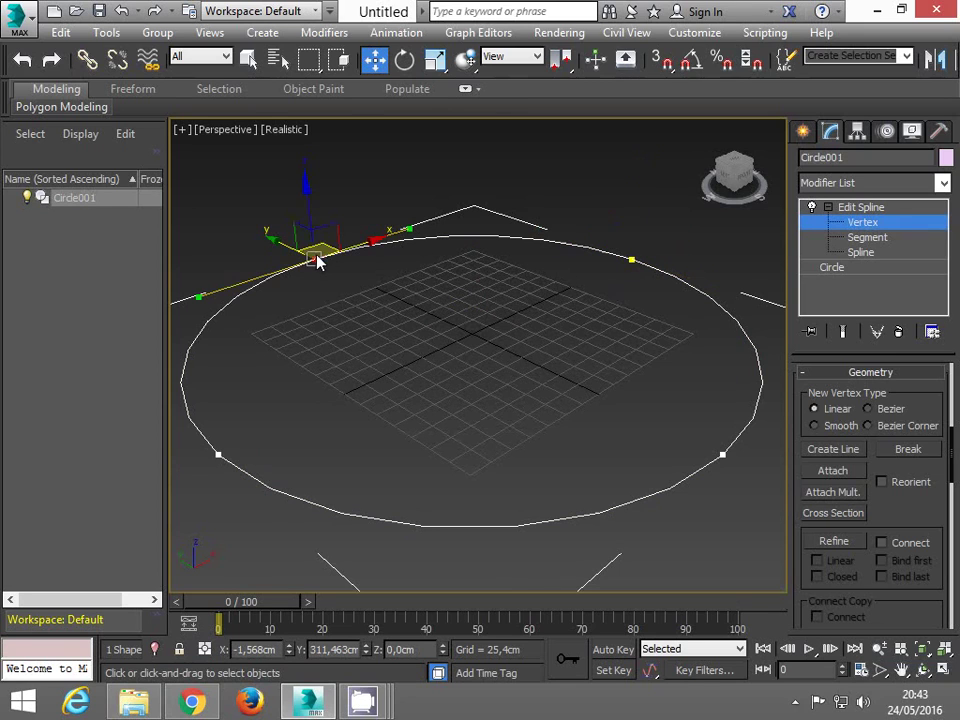
pyautogui.click(215, 452)
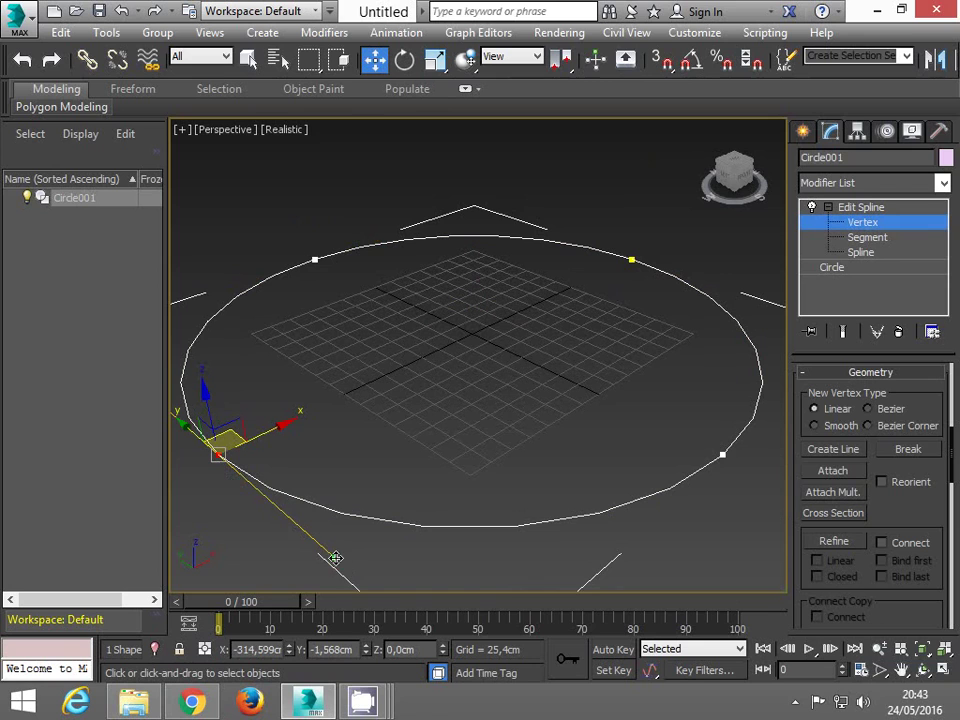
pyautogui.moveTo(335, 557)
pyautogui.mouseDown()
pyautogui.moveTo(379, 516)
pyautogui.moveTo(306, 564)
pyautogui.moveTo(327, 556)
pyautogui.mouseUp()
# - Examine the circle's individual segments at the Segment level of Edit Spline
pyautogui.click(857, 238)
pyautogui.click(240, 293)
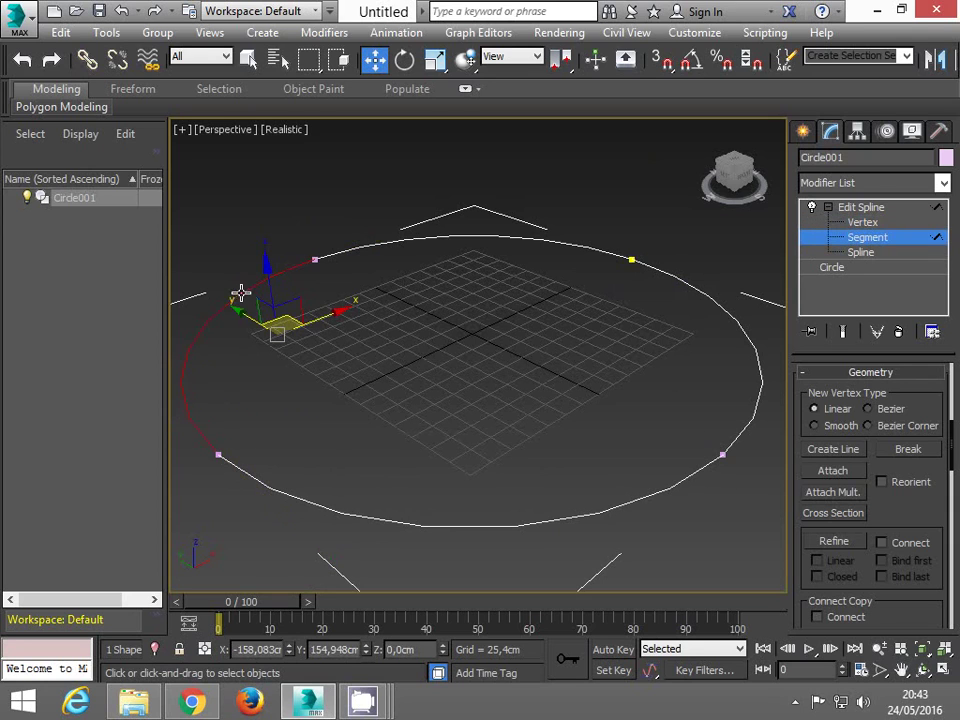
pyautogui.click(420, 241)
pyautogui.click(420, 240)
pyautogui.click(677, 281)
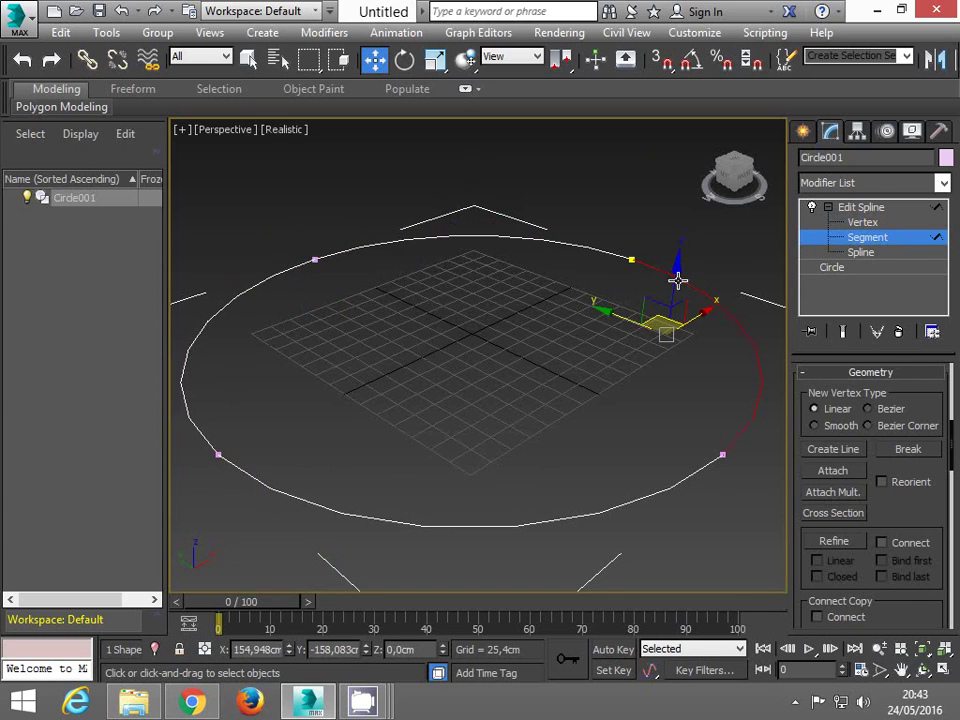
pyautogui.click(530, 524)
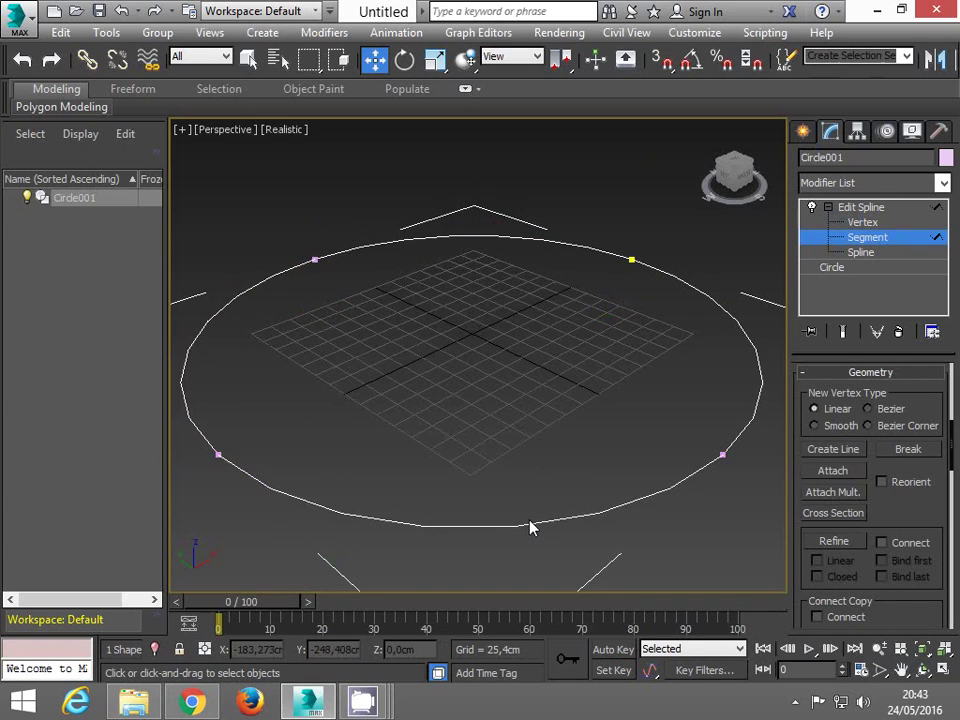
# - Select all four segments of the circle, divide them with a Divide value of 2, and leave the Segment level
pyautogui.click(527, 522)
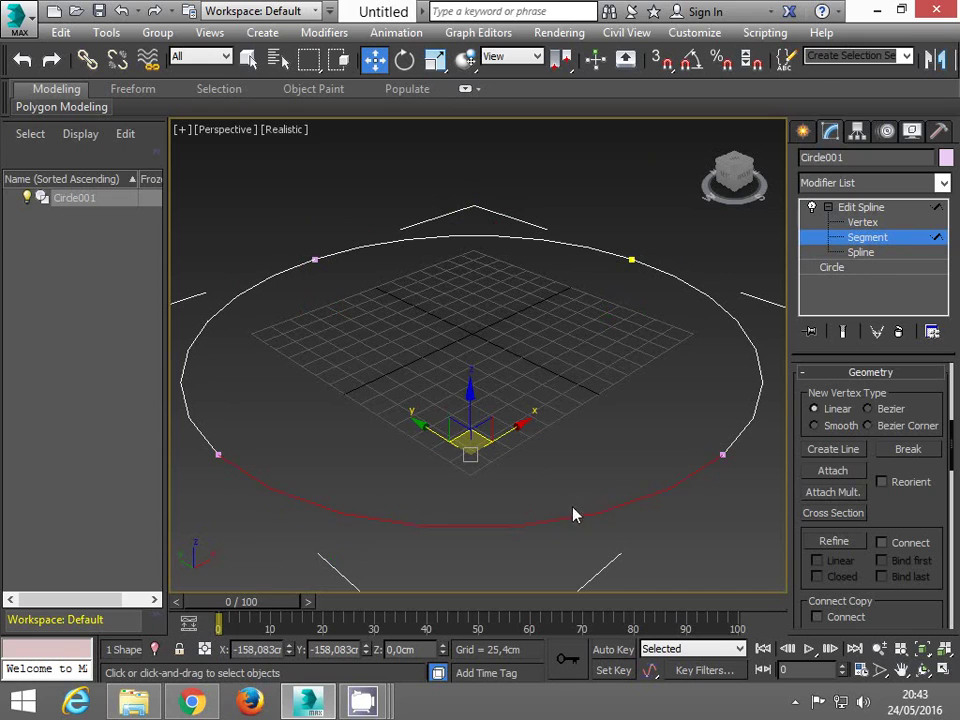
pyautogui.keyDown('ctrl'); pyautogui.click(670, 289); pyautogui.keyUp('ctrl')
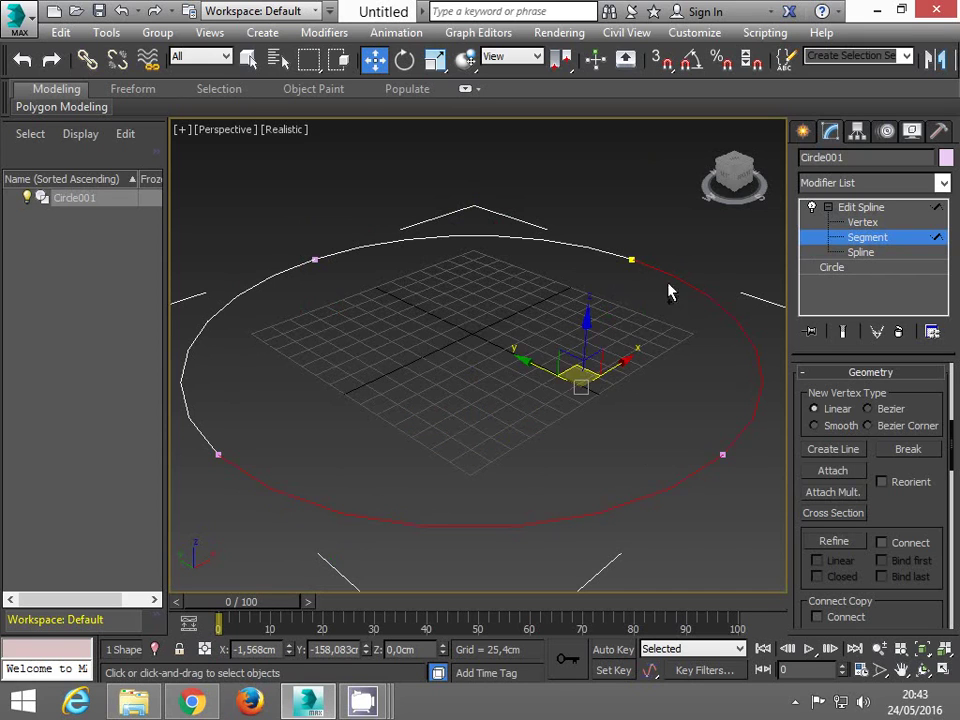
pyautogui.keyDown('ctrl'); pyautogui.click(576, 249); pyautogui.keyUp('ctrl')
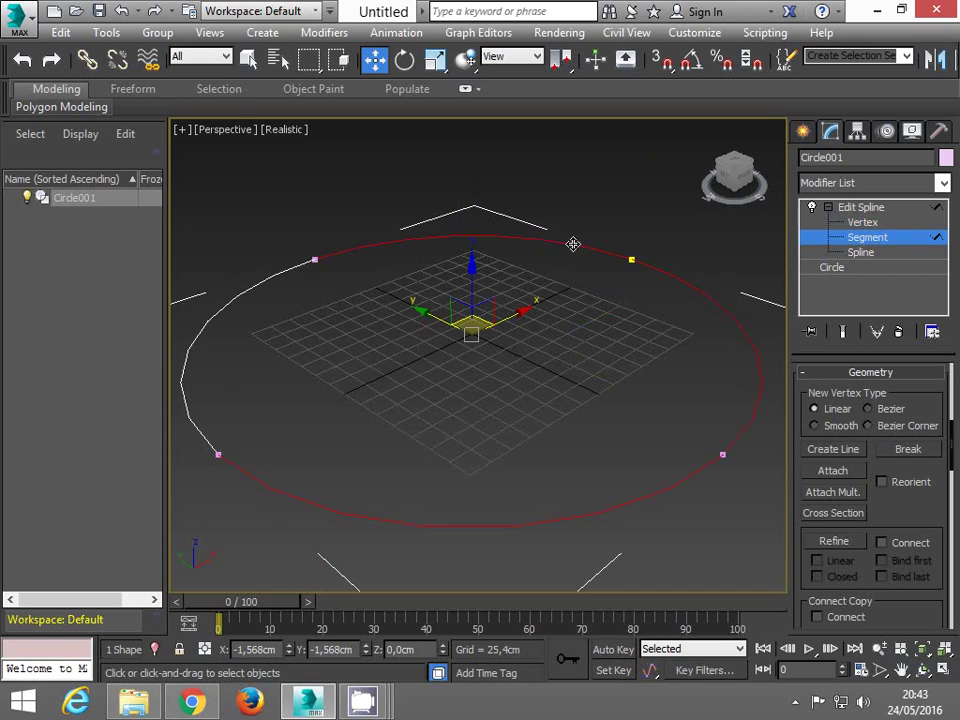
pyautogui.keyDown('ctrl'); pyautogui.click(230, 308); pyautogui.keyUp('ctrl')
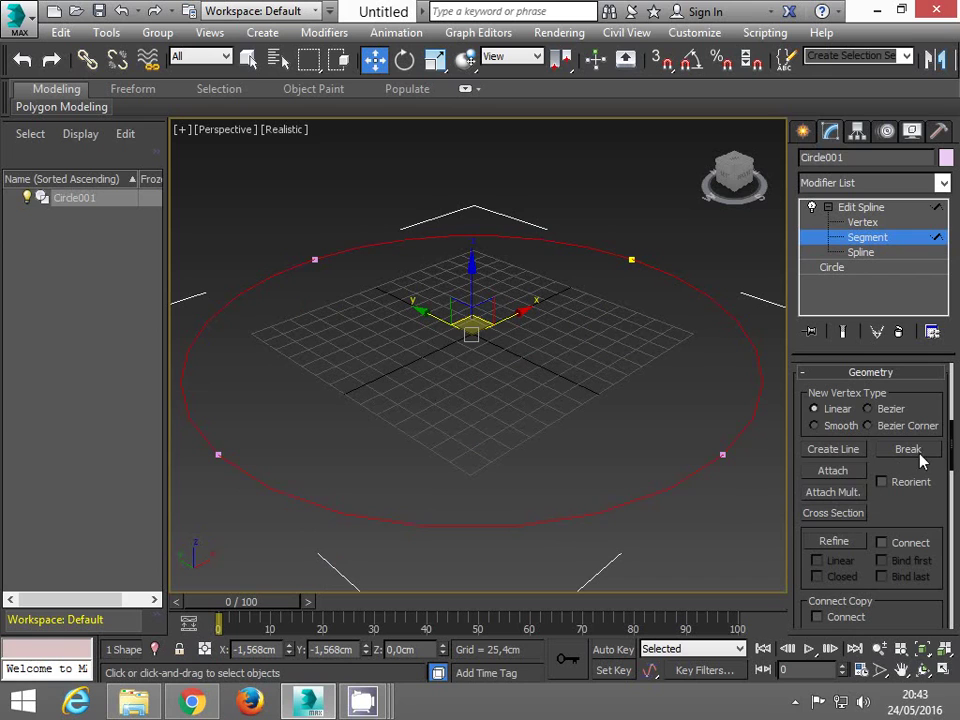
pyautogui.moveTo(951, 454); pyautogui.dragTo(948, 572)
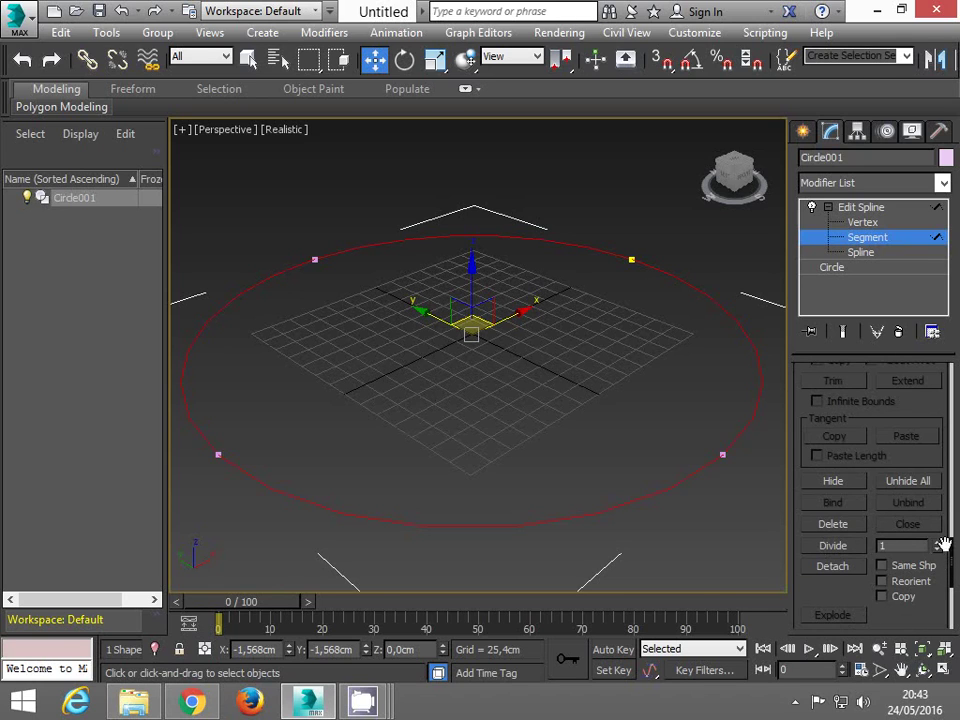
pyautogui.click(830, 546)
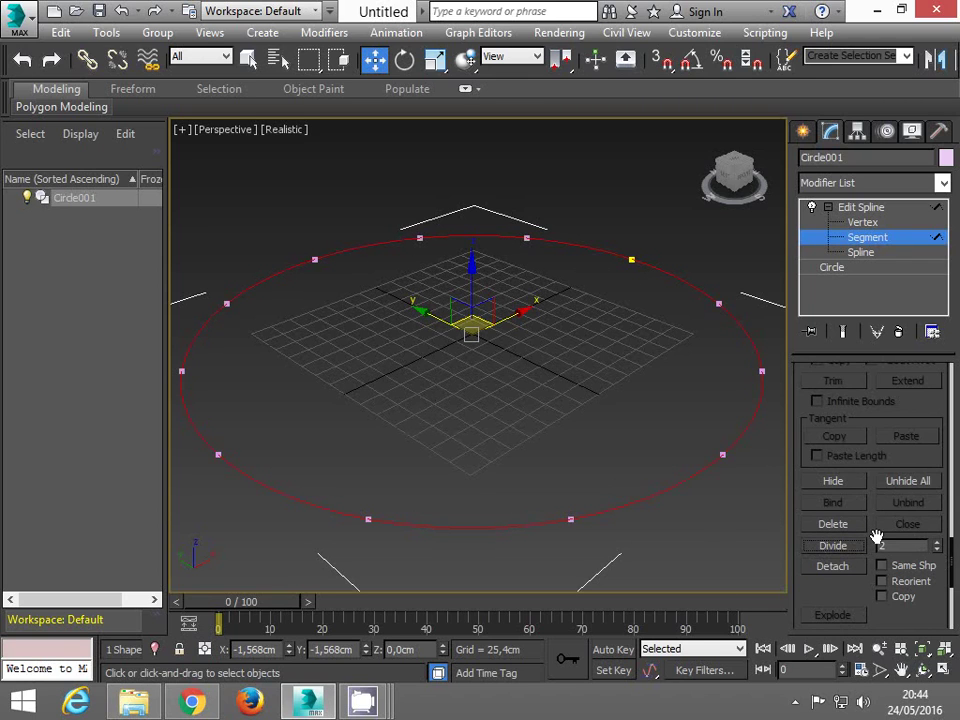
pyautogui.click(867, 241)
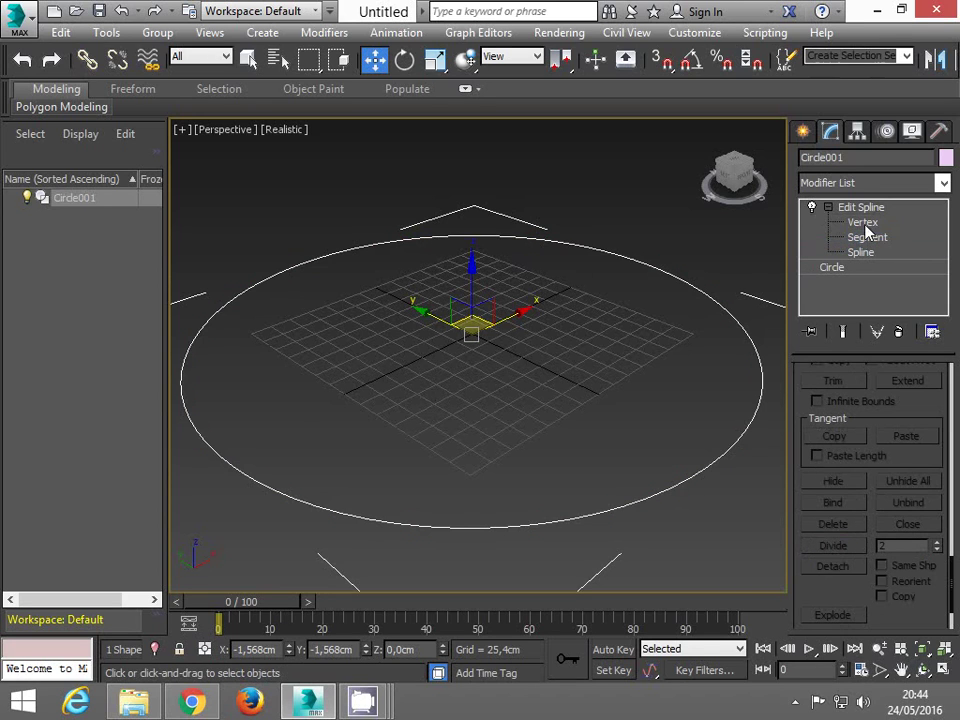
# - Select the divided circle at the Spline level and scale a smaller concentric copy of it inward
pyautogui.click(858, 222)
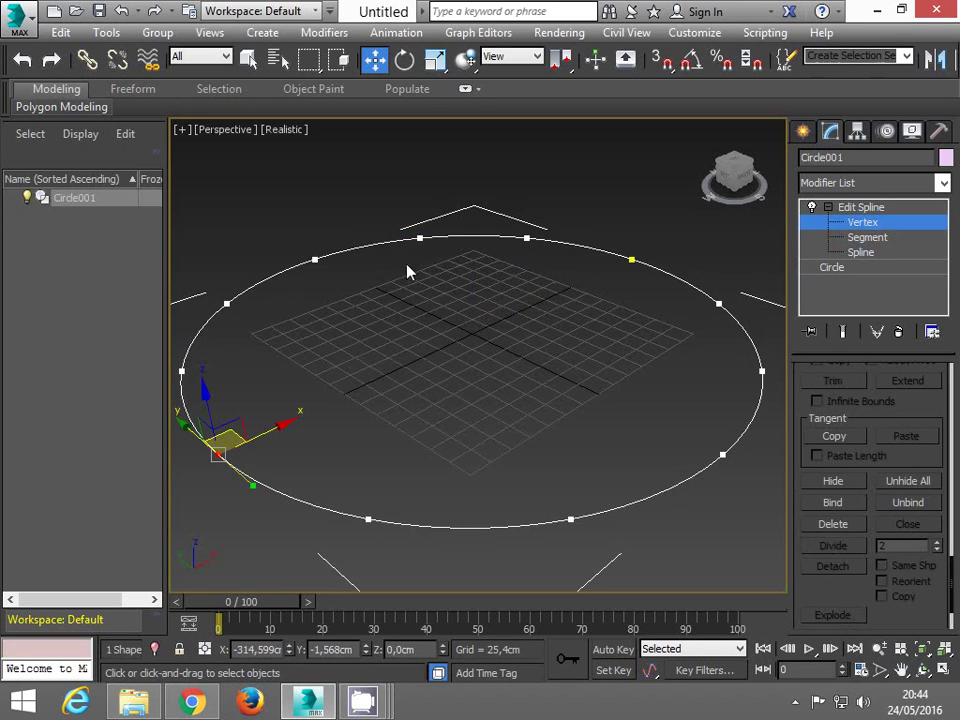
pyautogui.click(852, 254)
pyautogui.click(588, 248)
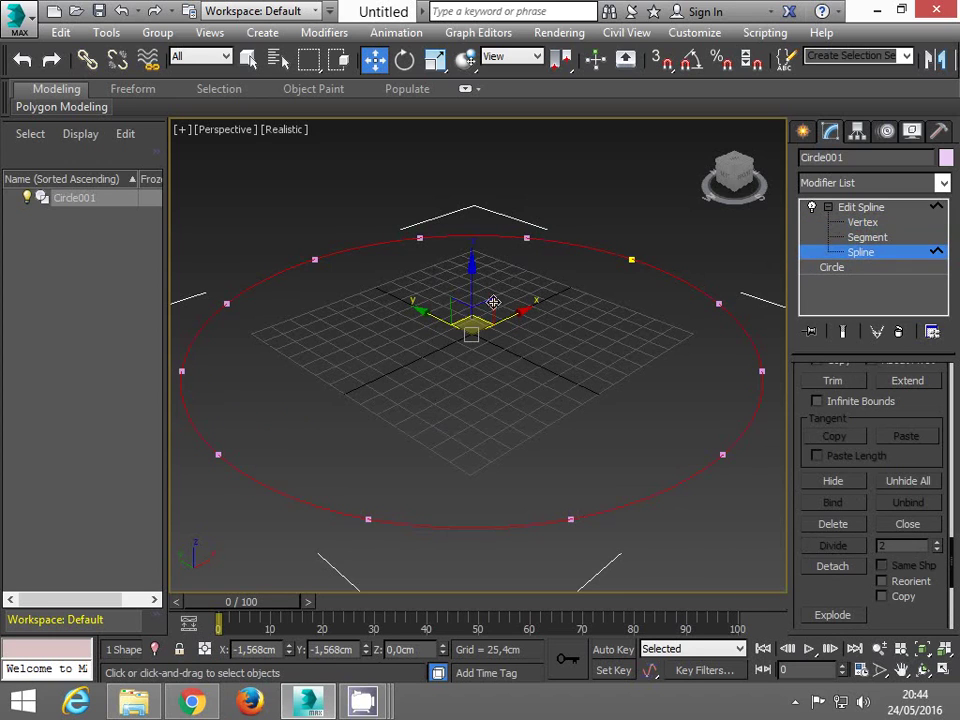
pyautogui.click(435, 60)
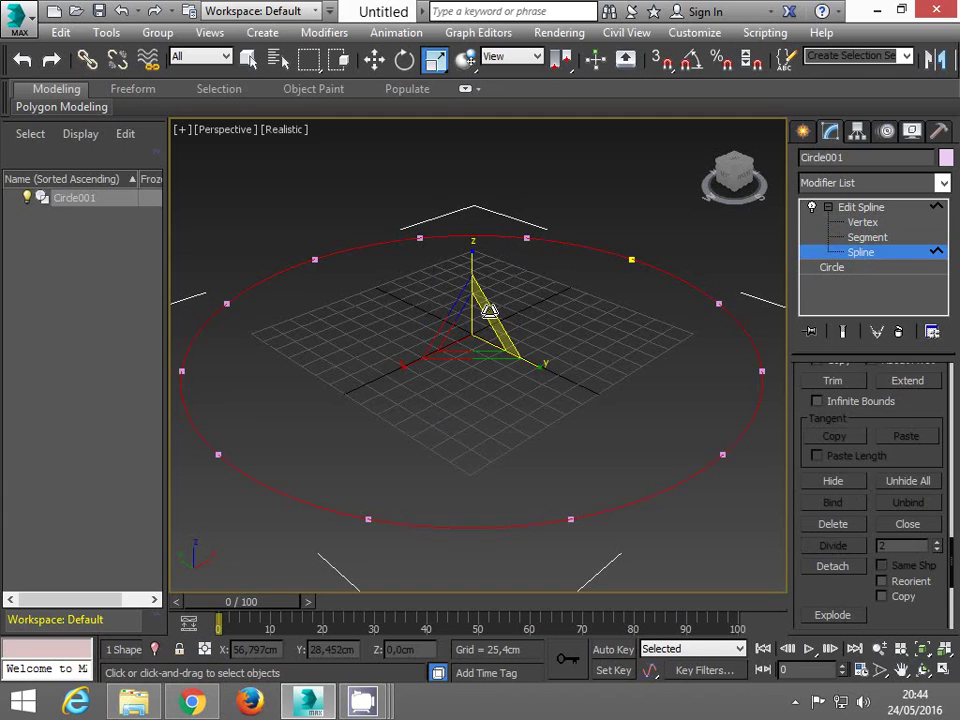
pyautogui.keyDown('shift'); pyautogui.moveTo(475, 325); pyautogui.dragTo(489, 378); pyautogui.keyUp('shift')
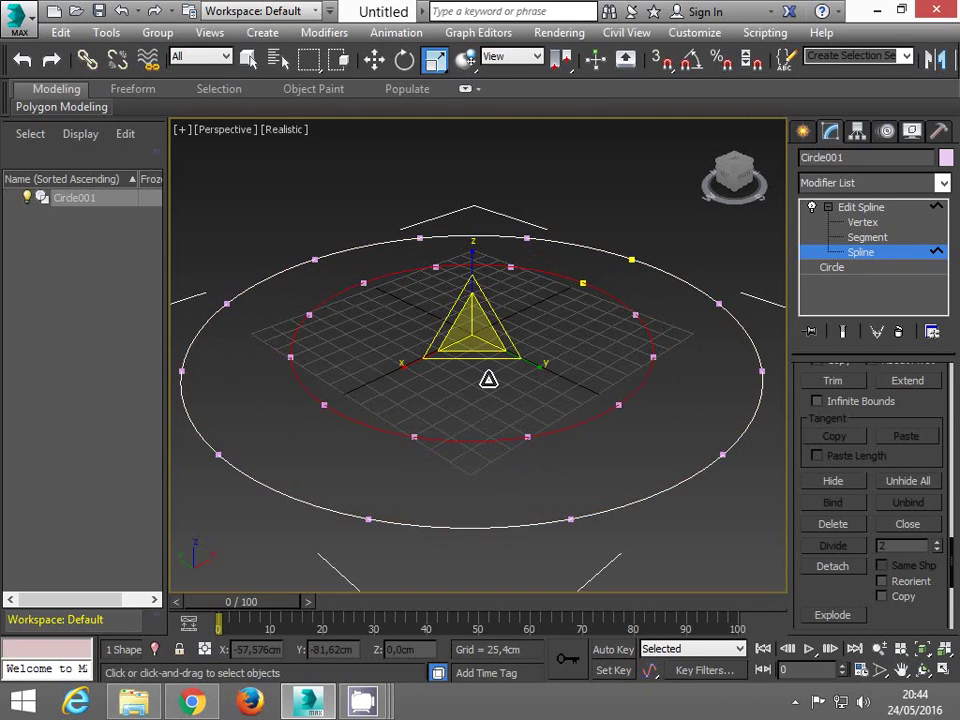
# - Copy the inner circle spline straight up twice along Z, at heights of about 95 cm and 185 cm
pyautogui.click(376, 62)
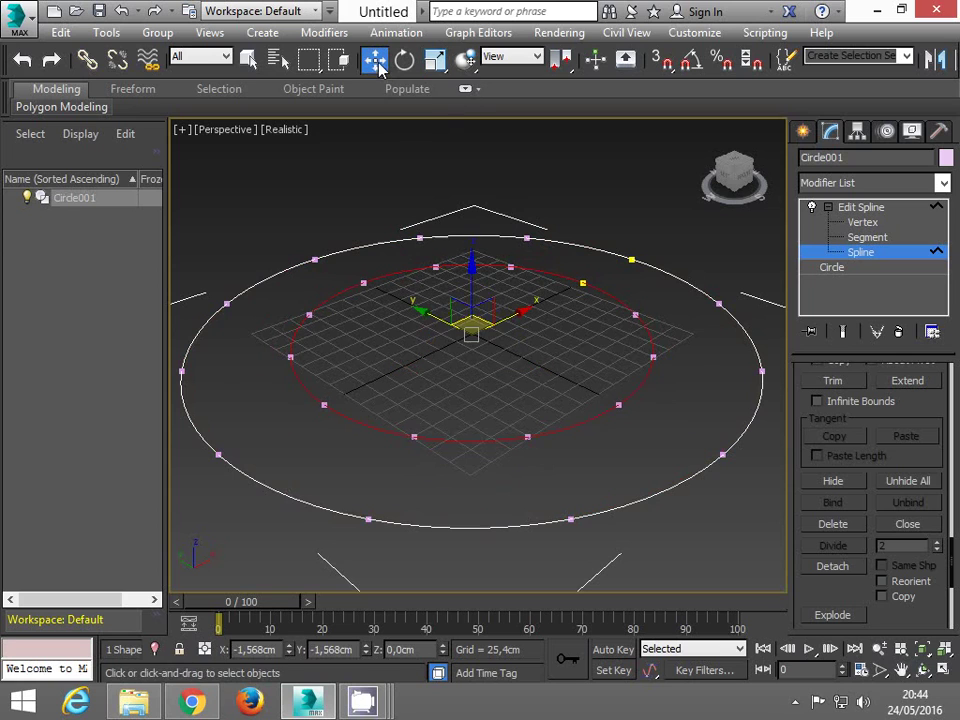
pyautogui.moveTo(472, 262); pyautogui.dragTo(473, 212)
pyautogui.rightClick(473, 212)
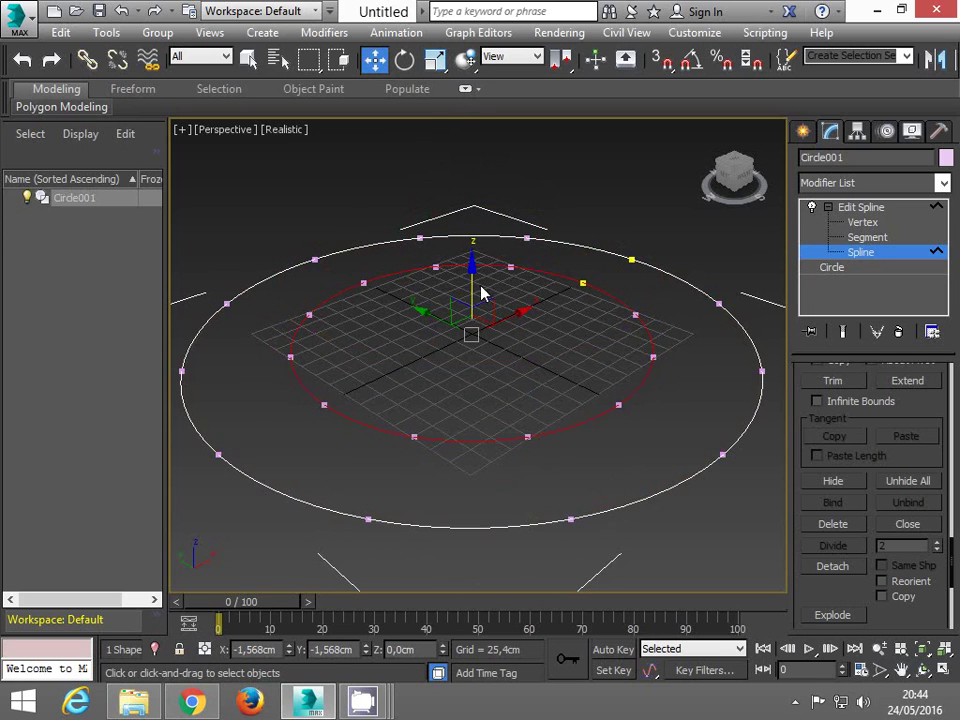
pyautogui.moveTo(471, 286); pyautogui.dragTo(460, 150)
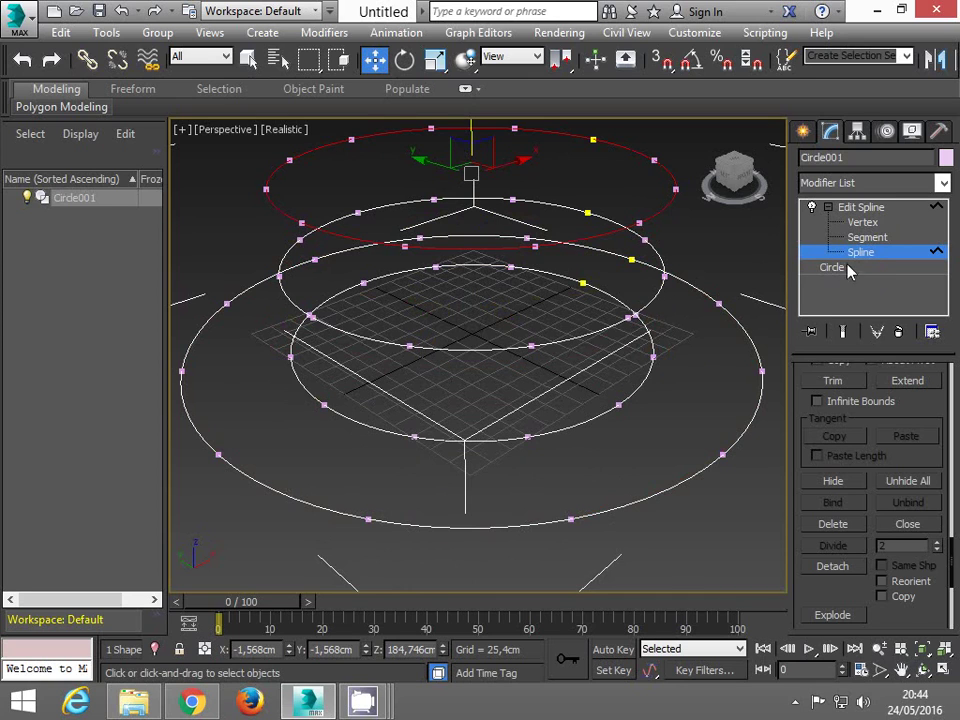
# - Select all four circle splines and apply a CrossSection modifier to connect them
pyautogui.click(503, 346)
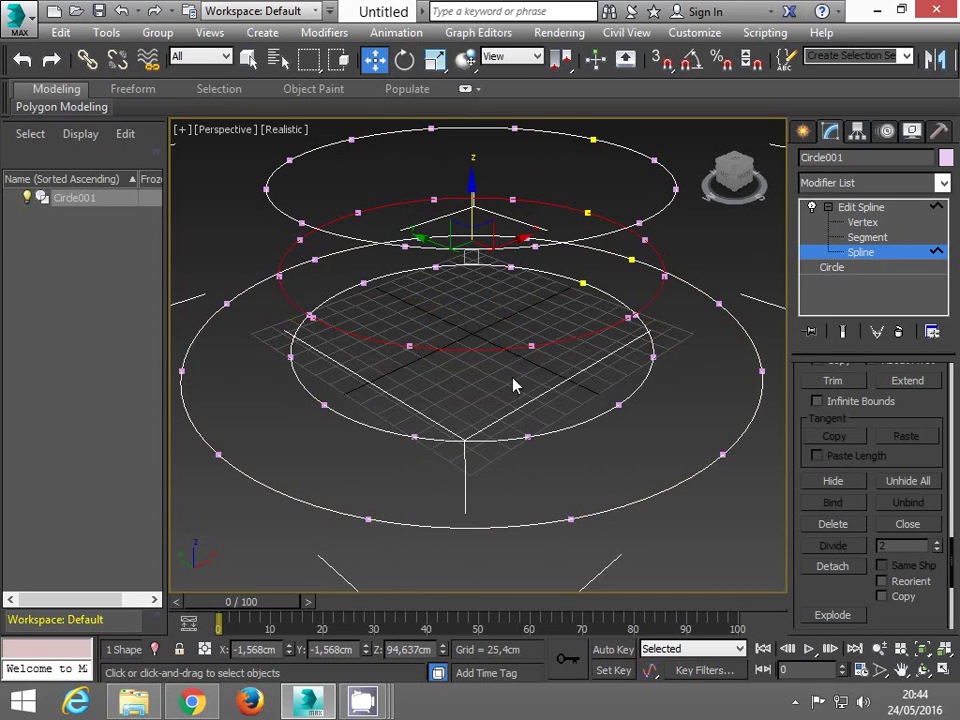
pyautogui.keyDown('ctrl'); pyautogui.click(512, 231); pyautogui.keyUp('ctrl')
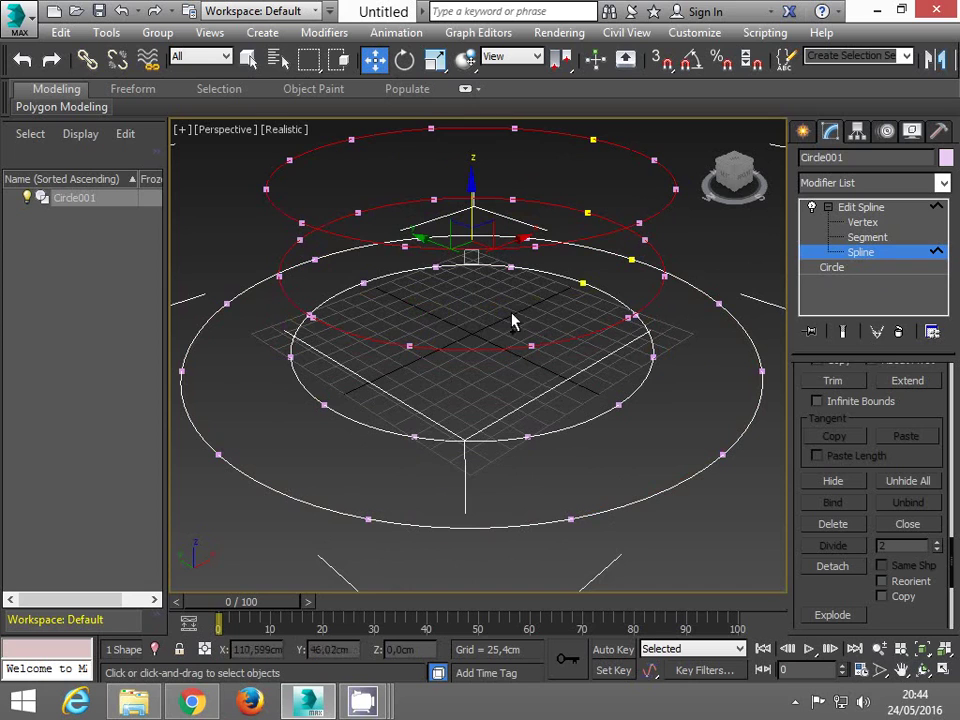
pyautogui.keyDown('ctrl'); pyautogui.click(528, 440); pyautogui.keyUp('ctrl')
pyautogui.keyDown('ctrl'); pyautogui.click(579, 518); pyautogui.keyUp('ctrl')
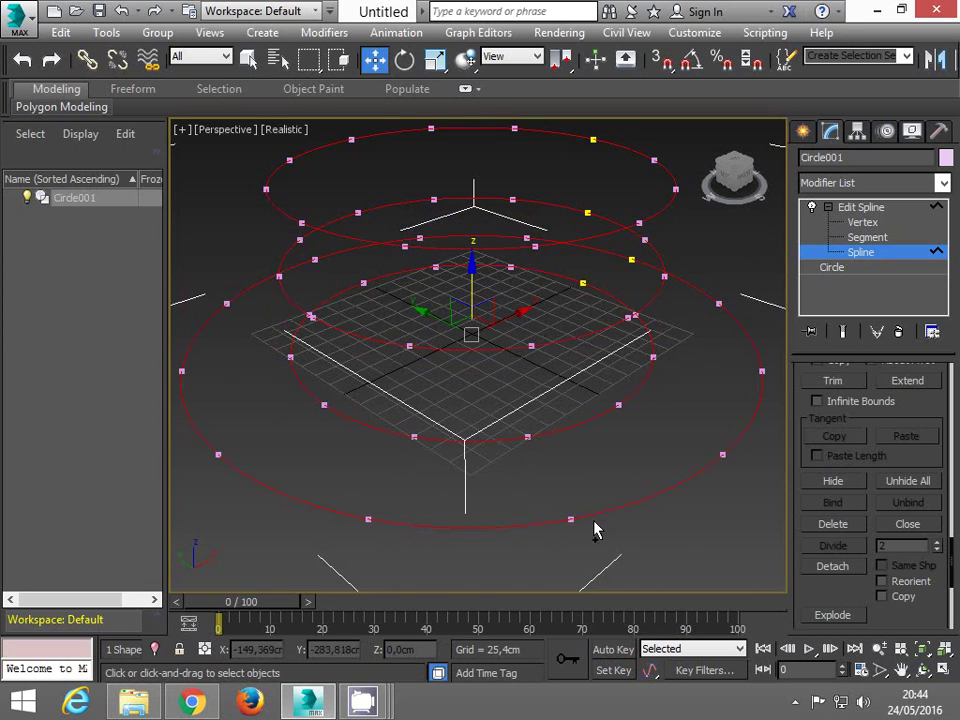
pyautogui.click(943, 183)
pyautogui.scroll(-3, 948, 285)
pyautogui.moveTo(948, 285); pyautogui.dragTo(947, 317)
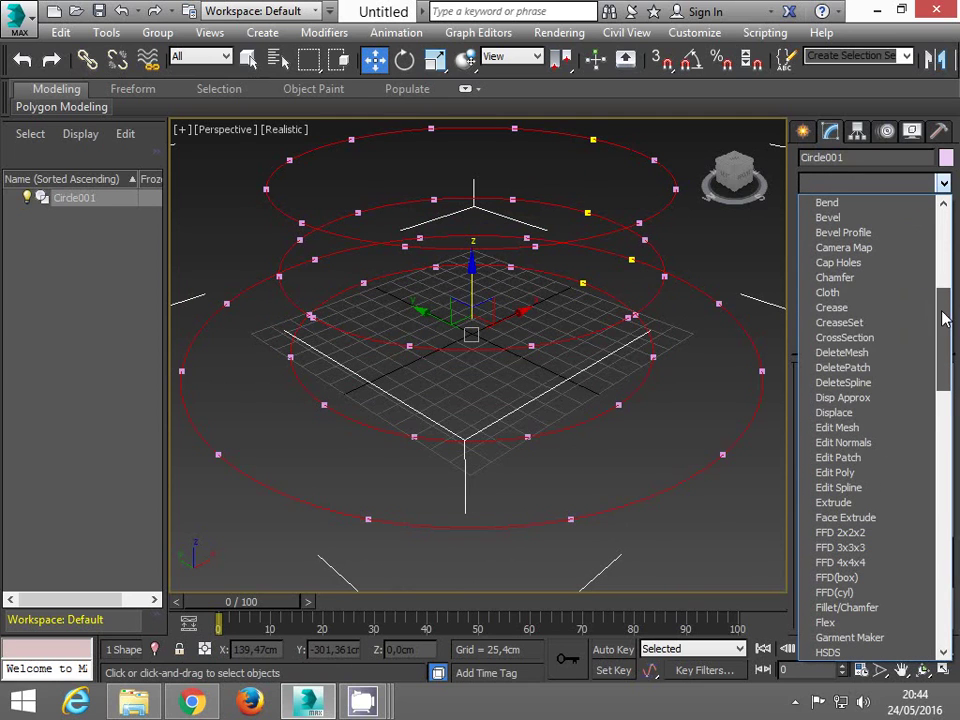
pyautogui.click(843, 339)
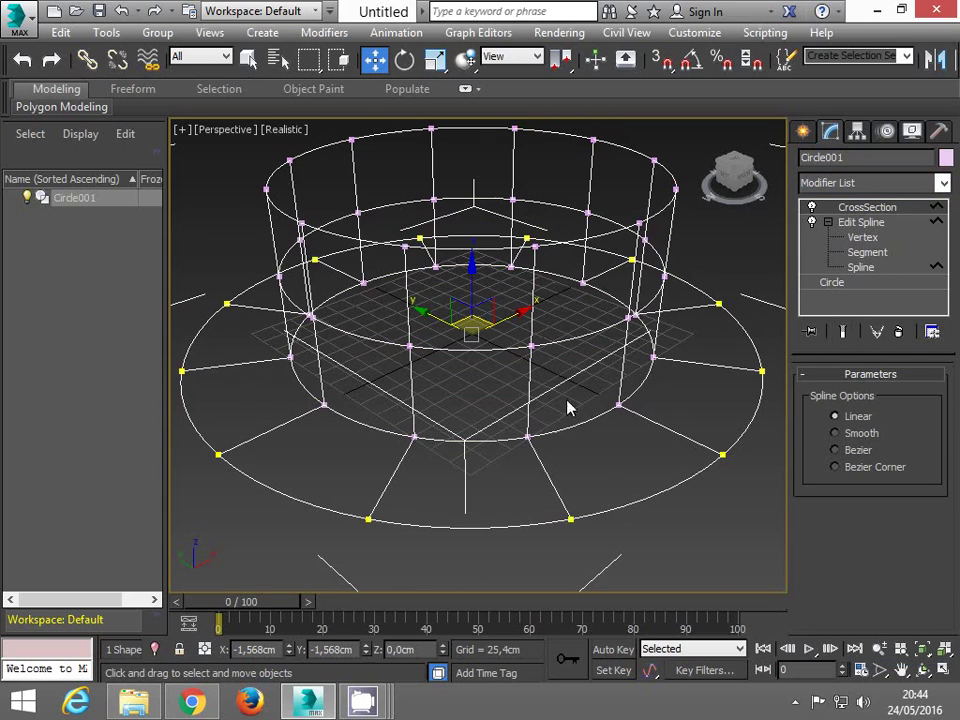
pyautogui.click(922, 669)
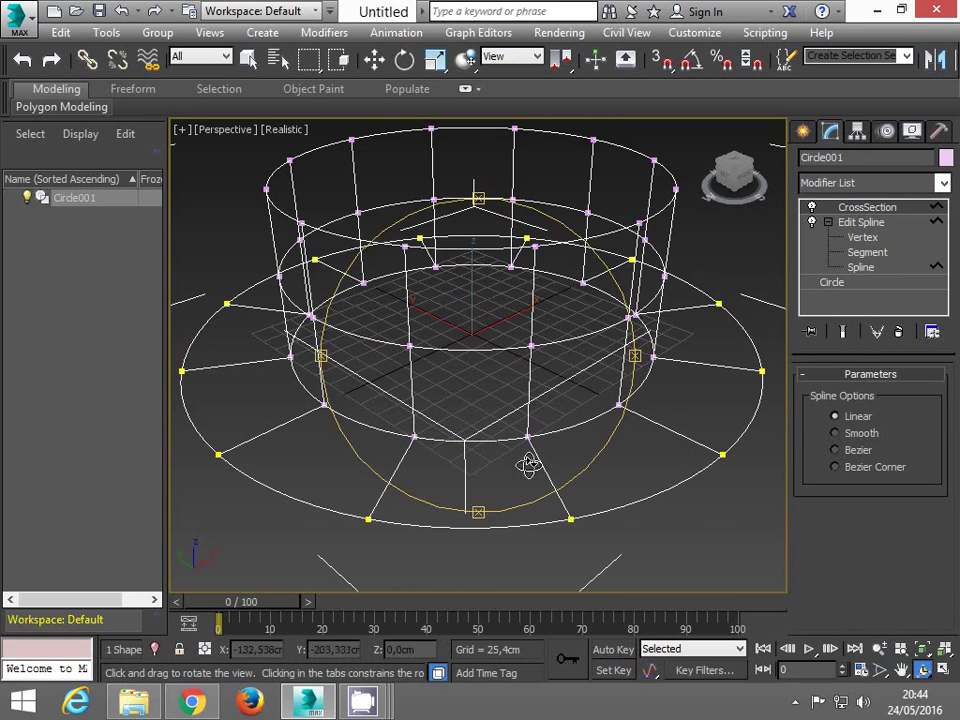
pyautogui.click(946, 672)
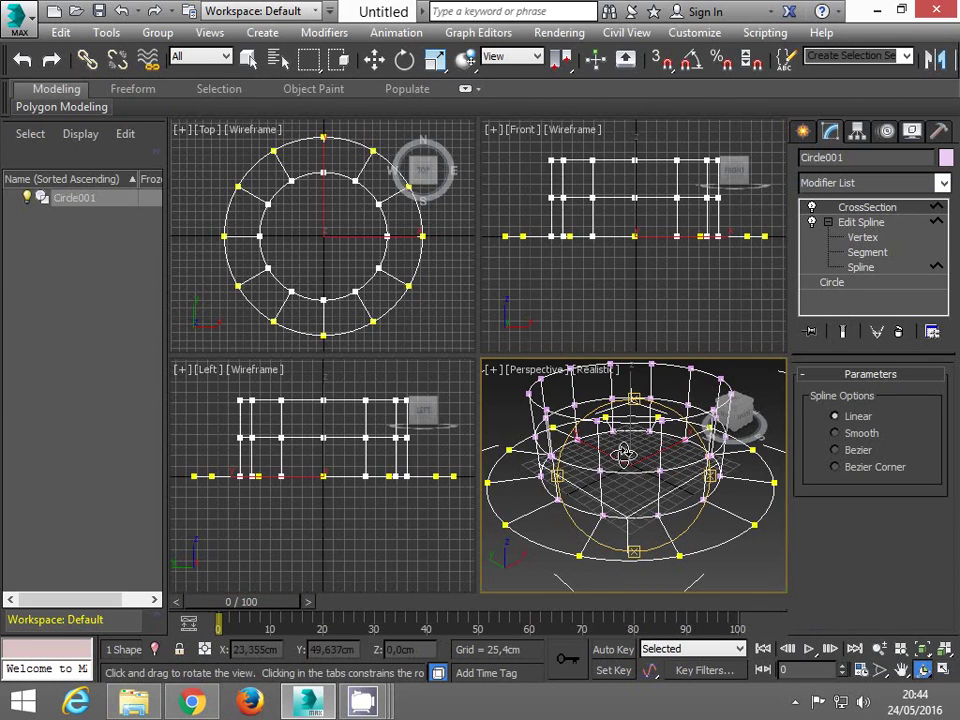
pyautogui.click(916, 670)
pyautogui.moveTo(640, 410); pyautogui.dragTo(645, 375)
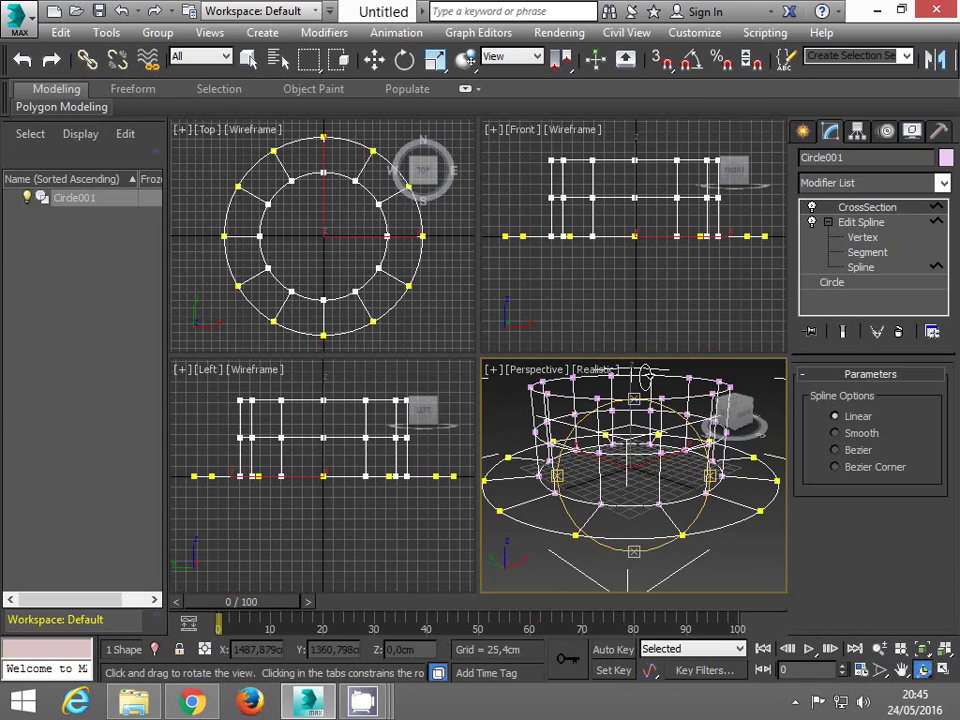
pyautogui.click(942, 184)
pyautogui.click(836, 246)
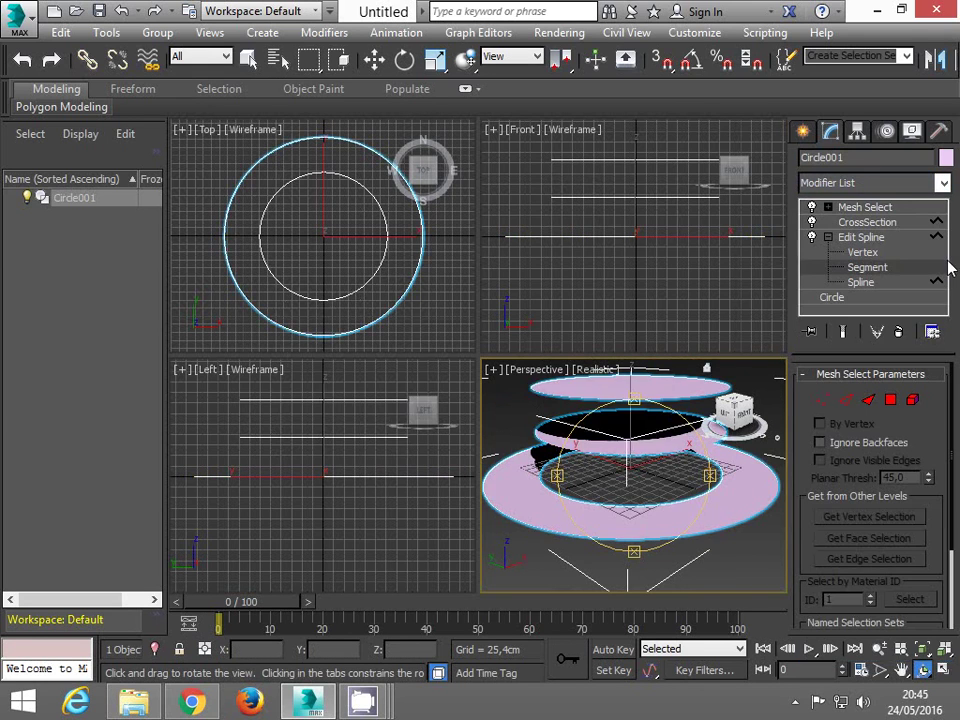
pyautogui.click(937, 266)
pyautogui.click(663, 257)
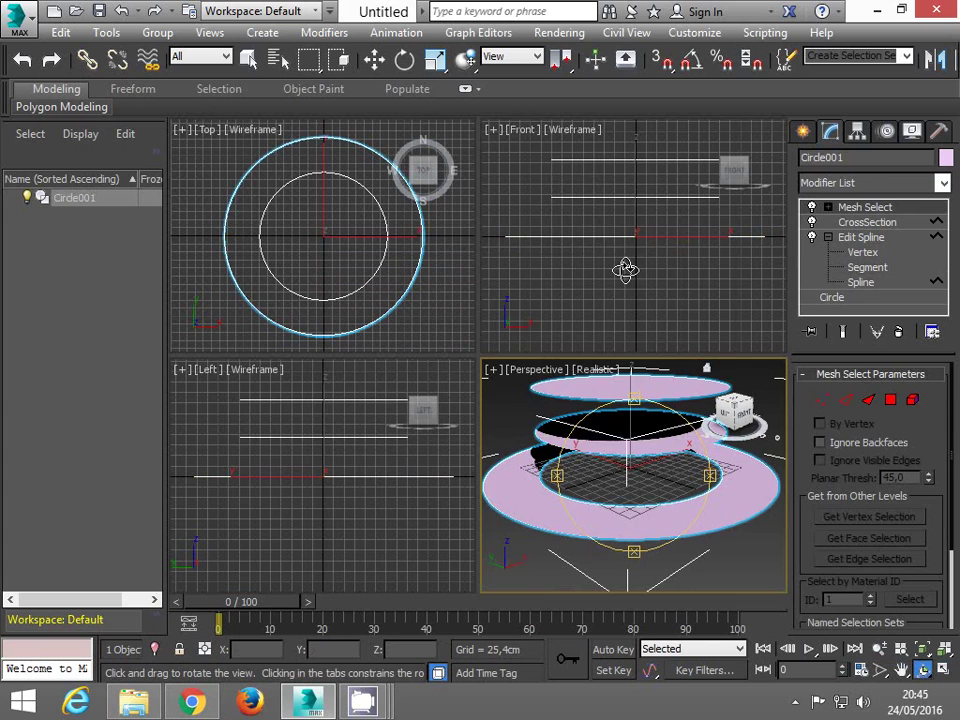
pyautogui.click(625, 270)
pyautogui.hotkey('ctrl', 'z')
# - Preview the spline cage as a skinned form with a Surface modifier, and delete that modifier again
pyautogui.click(942, 184)
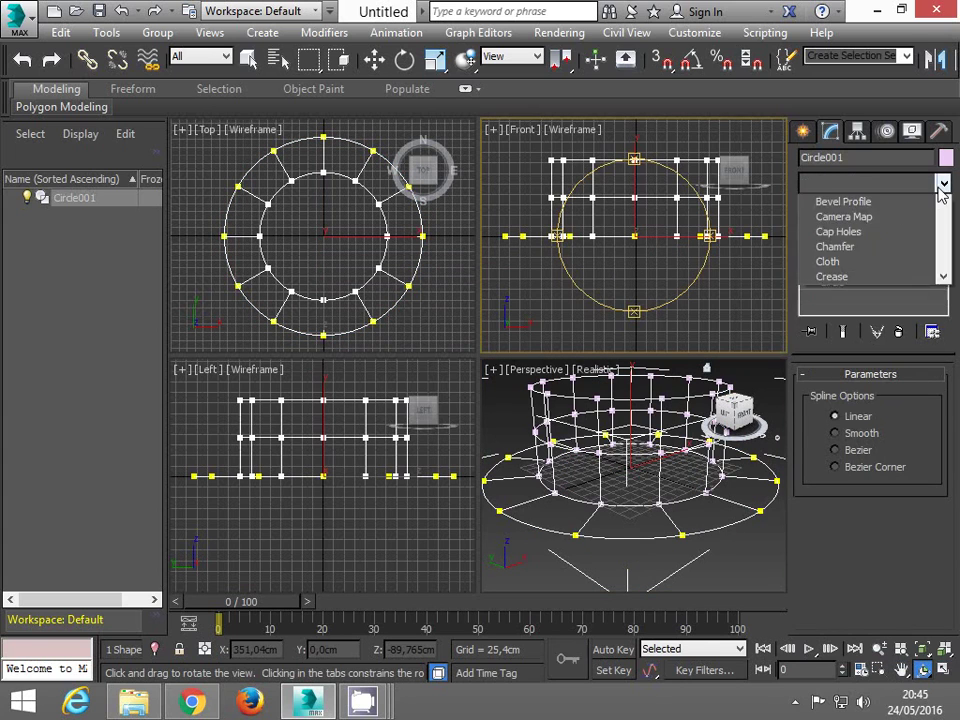
pyautogui.moveTo(941, 255); pyautogui.dragTo(938, 550)
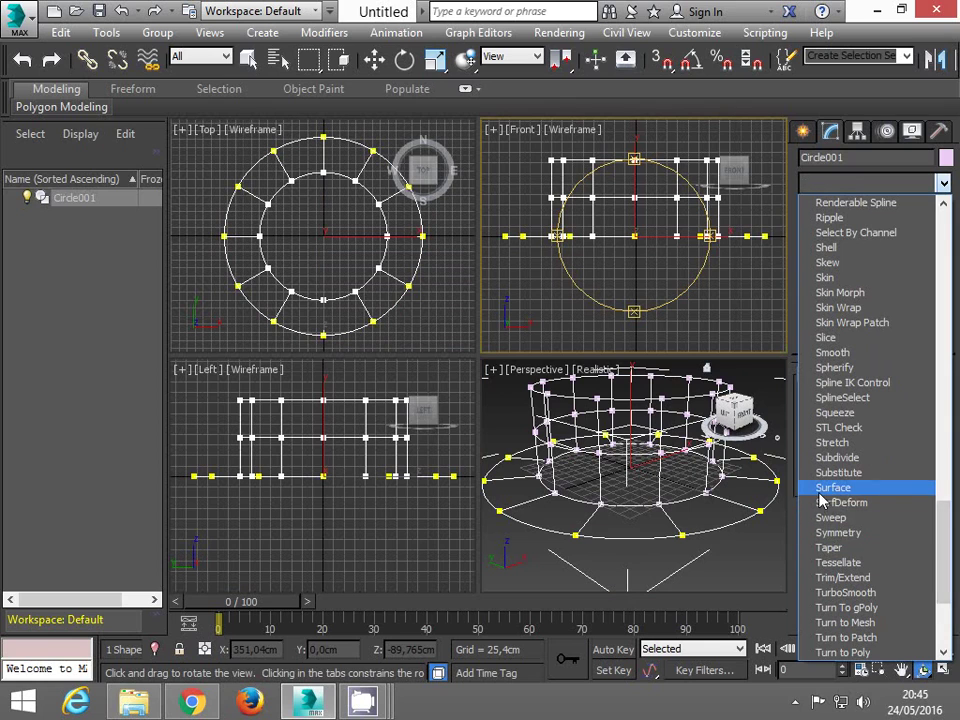
pyautogui.click(855, 490)
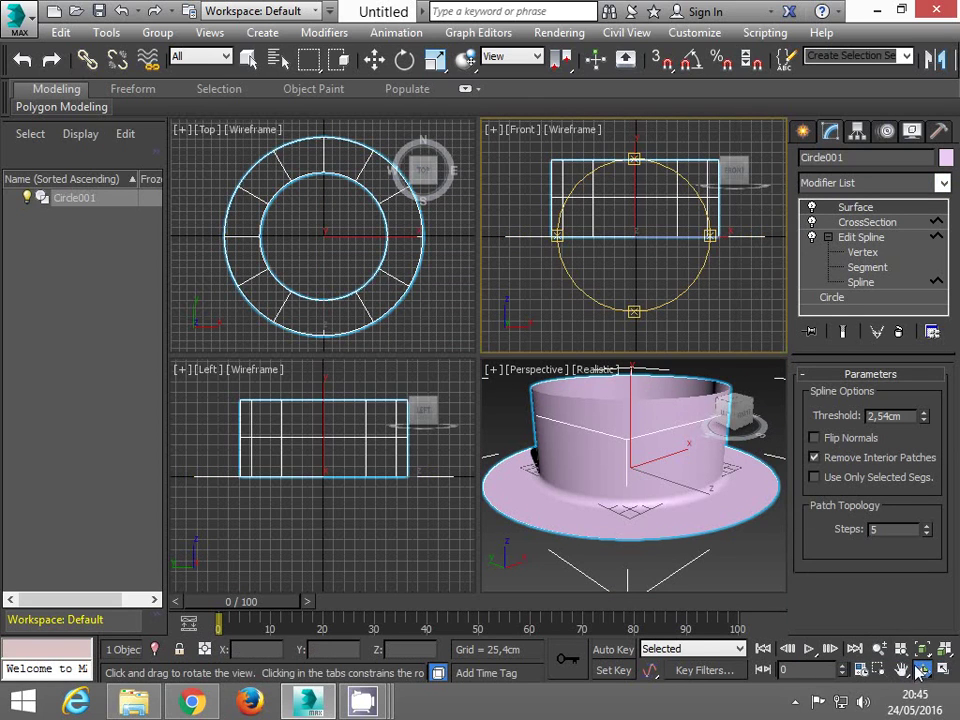
pyautogui.click(639, 397)
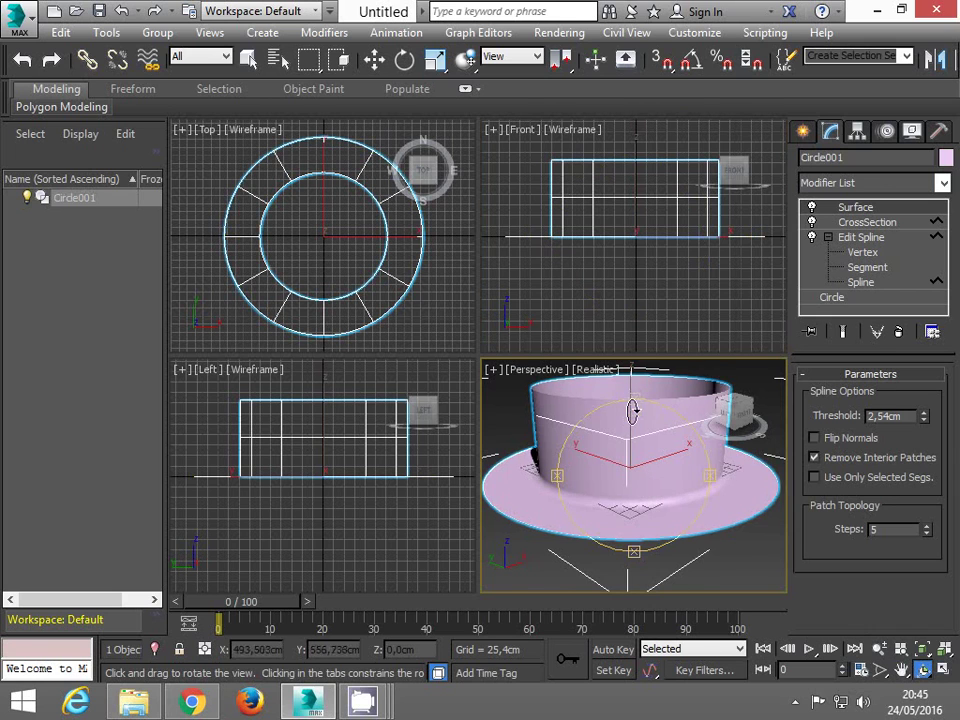
pyautogui.moveTo(634, 407)
pyautogui.mouseDown()
pyautogui.moveTo(647, 503)
pyautogui.moveTo(644, 425)
pyautogui.mouseUp()
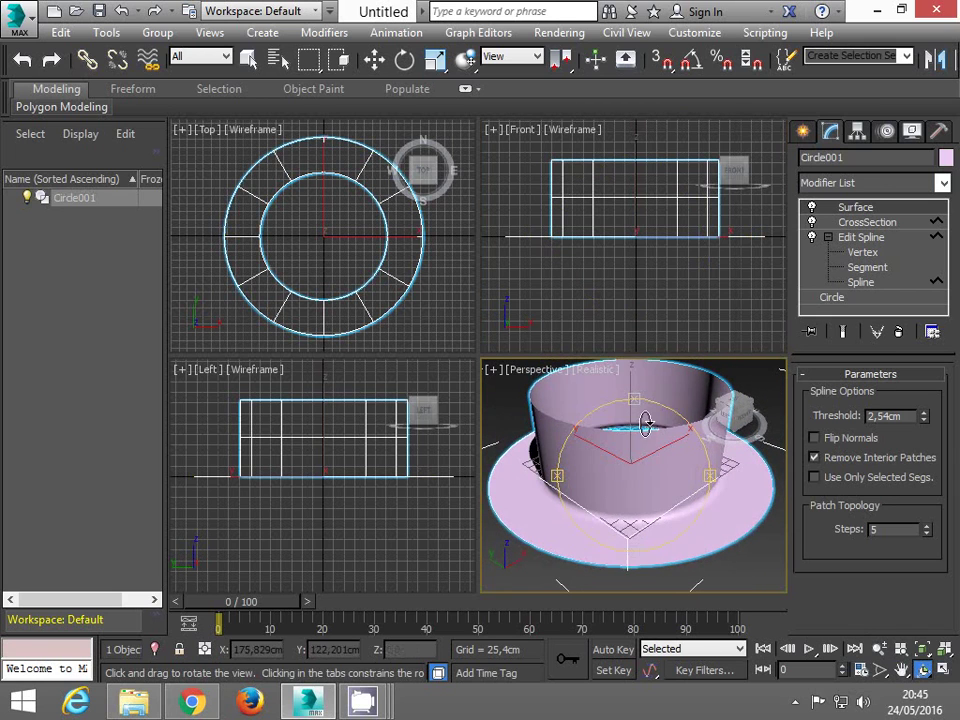
pyautogui.rightClick(845, 208)
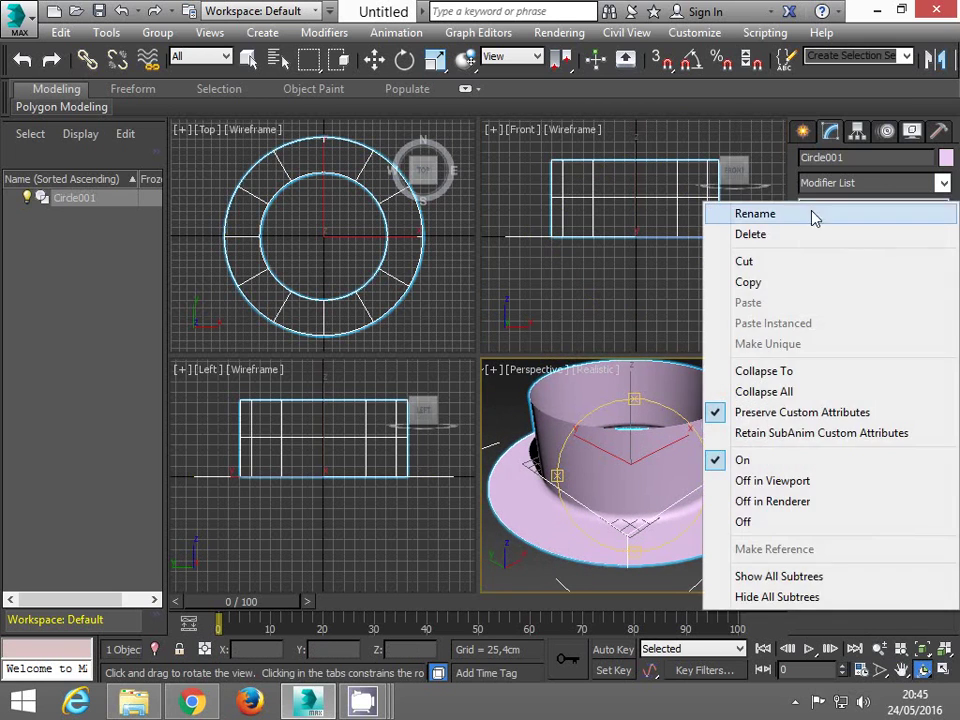
pyautogui.click(778, 236)
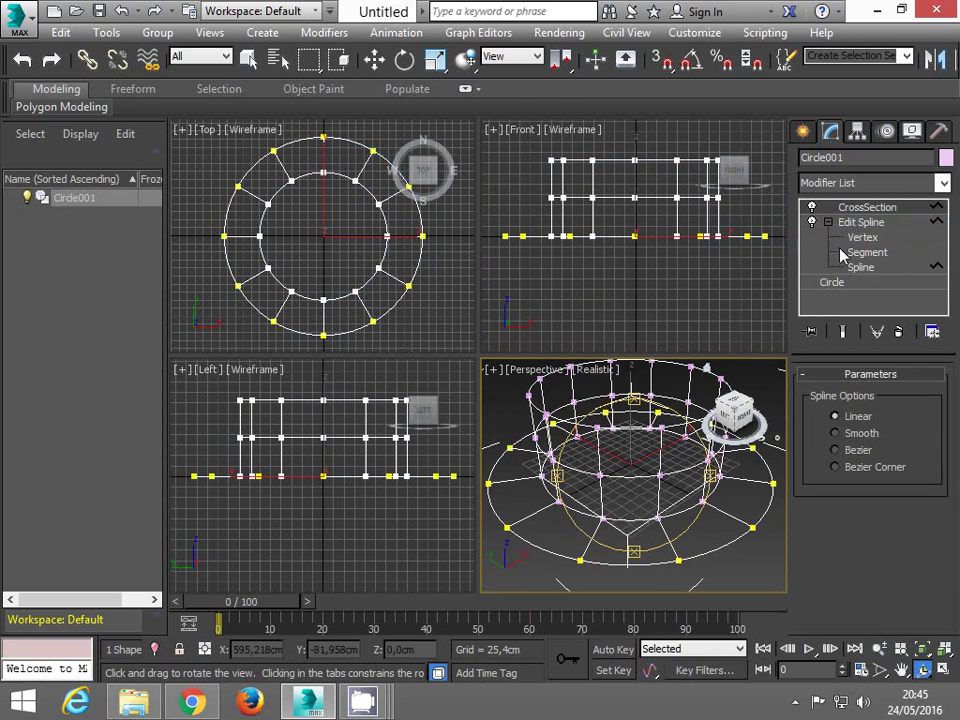
# - Add a second Edit Spline modifier above CrossSection, working in the maximized perspective view
pyautogui.click(901, 669)
pyautogui.moveTo(676, 519); pyautogui.dragTo(731, 568)
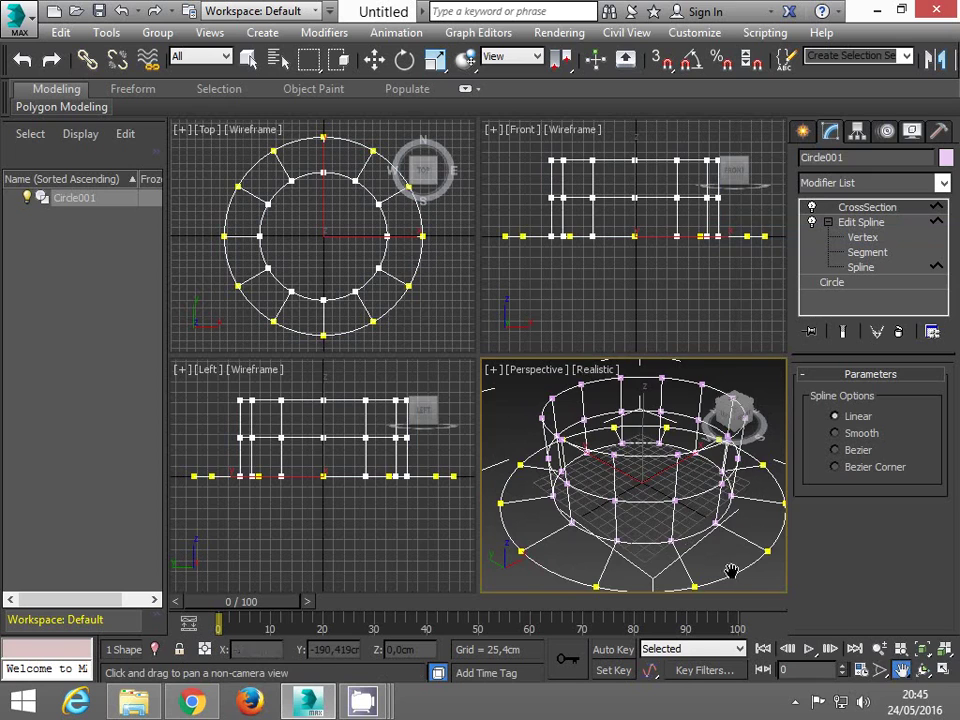
pyautogui.click(945, 670)
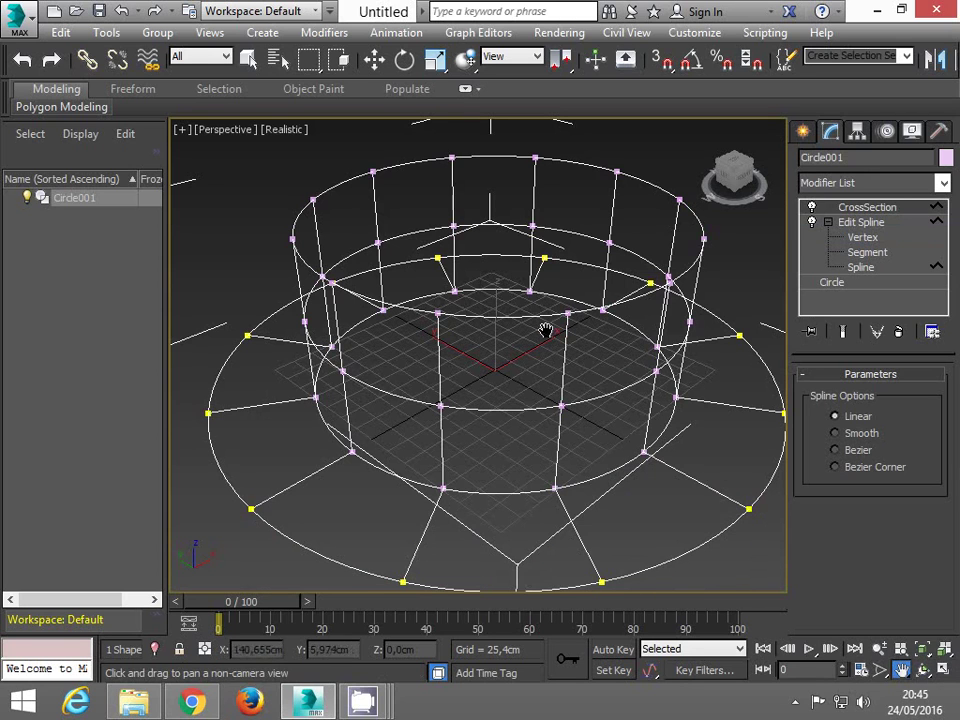
pyautogui.click(922, 670)
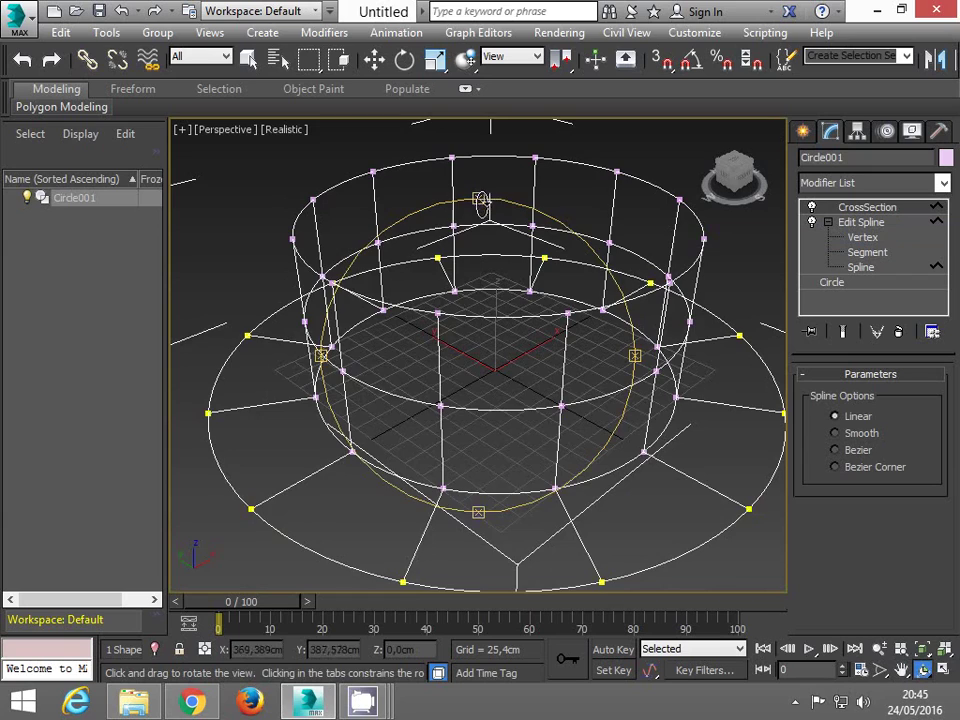
pyautogui.moveTo(482, 204); pyautogui.dragTo(484, 246)
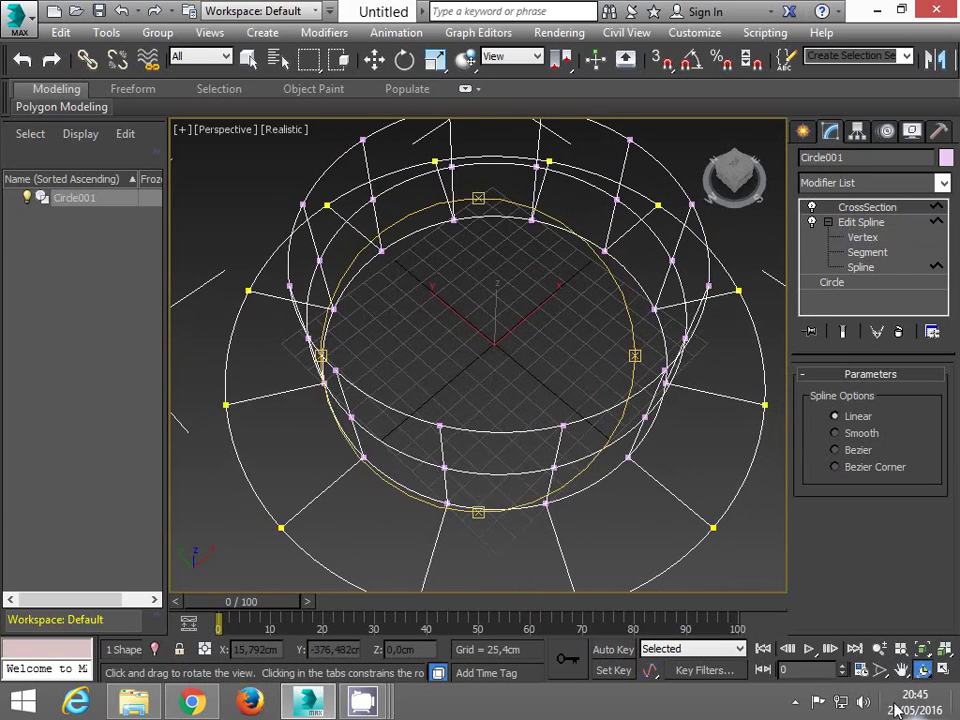
pyautogui.moveTo(559, 423); pyautogui.dragTo(568, 463)
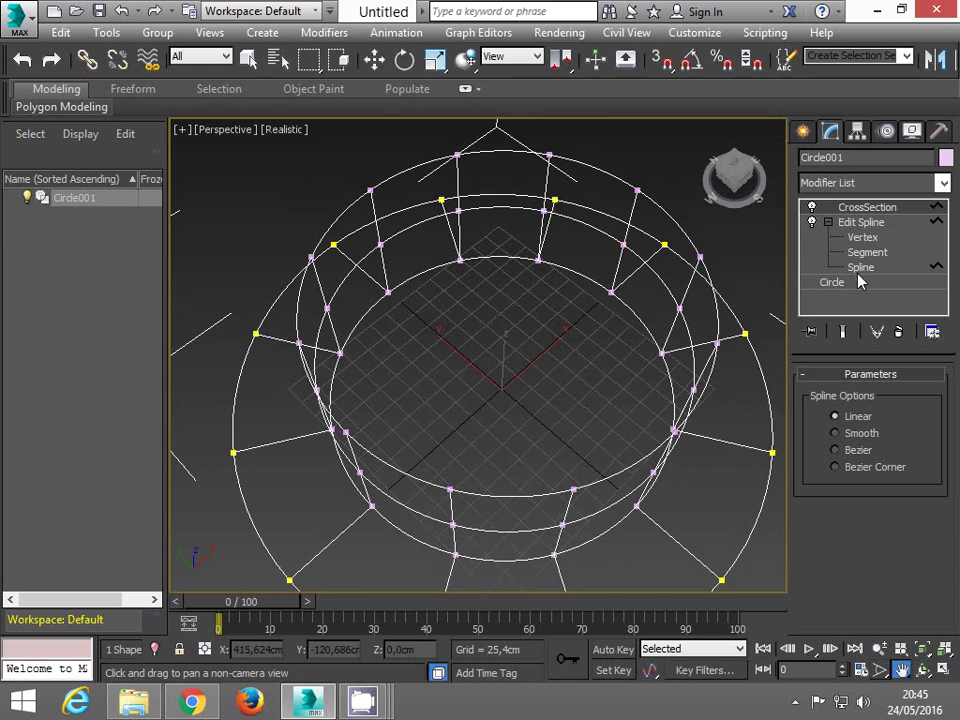
pyautogui.click(943, 183)
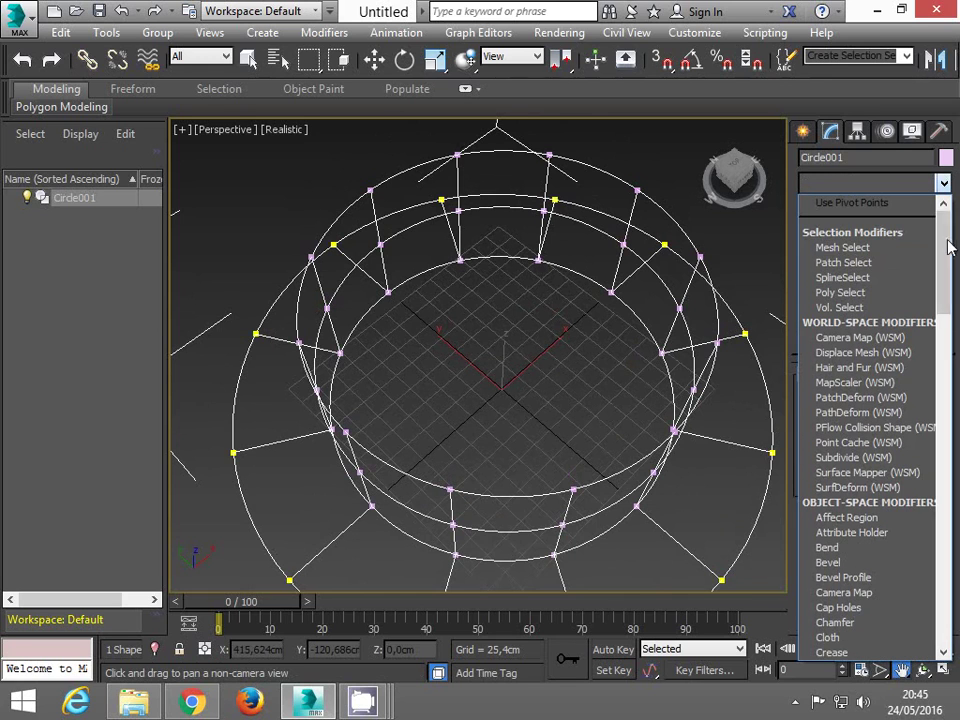
pyautogui.moveTo(949, 246); pyautogui.dragTo(949, 317)
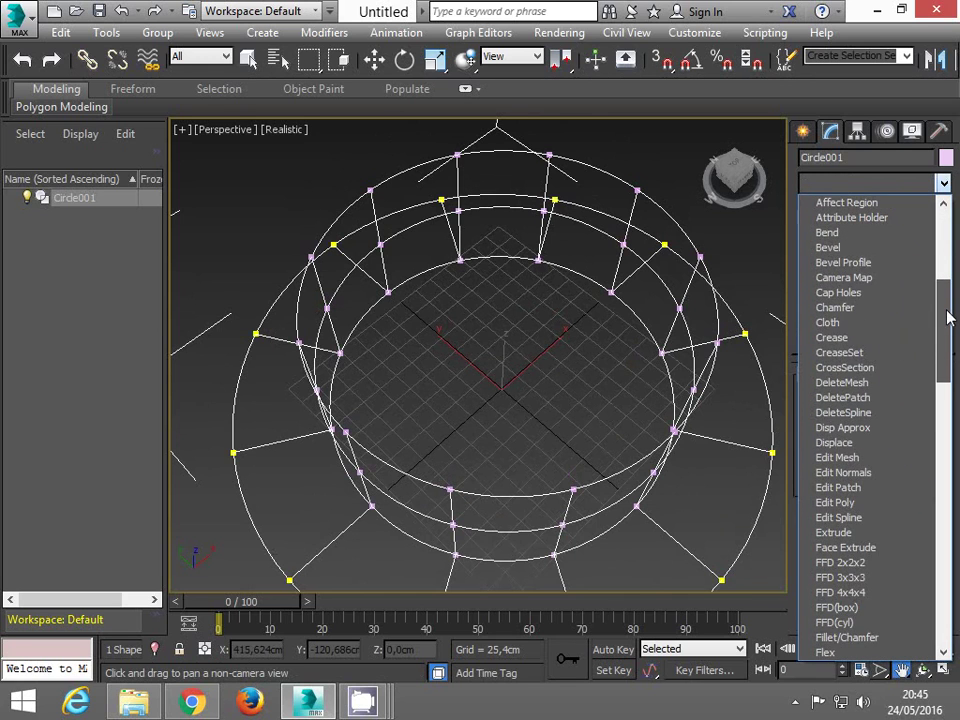
pyautogui.click(838, 517)
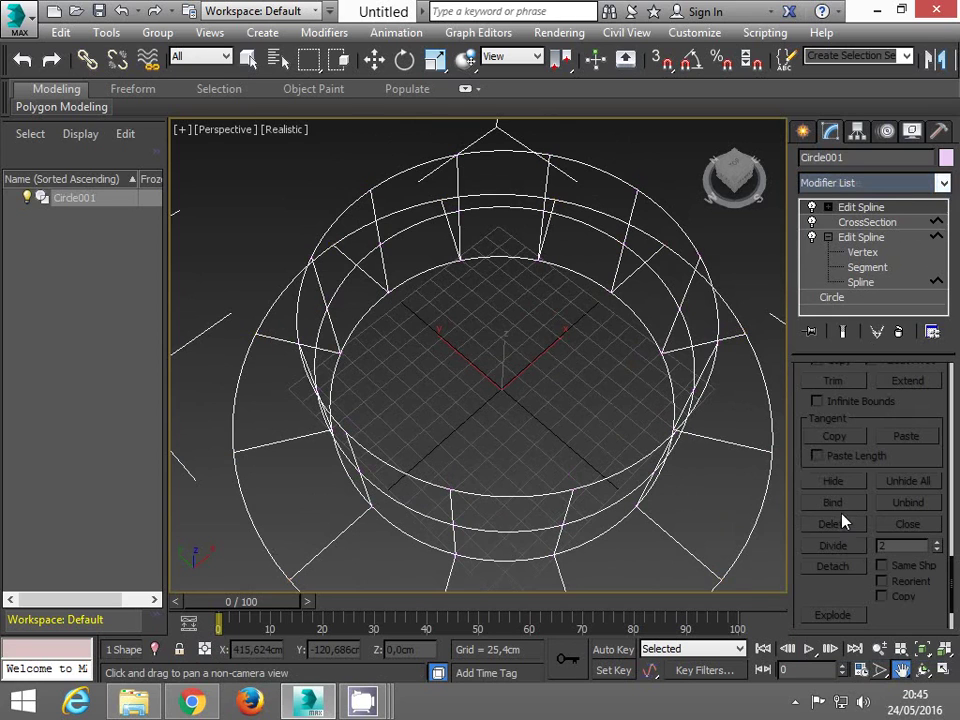
# - At the vertex level of the upper Edit Spline, select two opposite vertices on the top circle
pyautogui.click(828, 208)
pyautogui.click(864, 223)
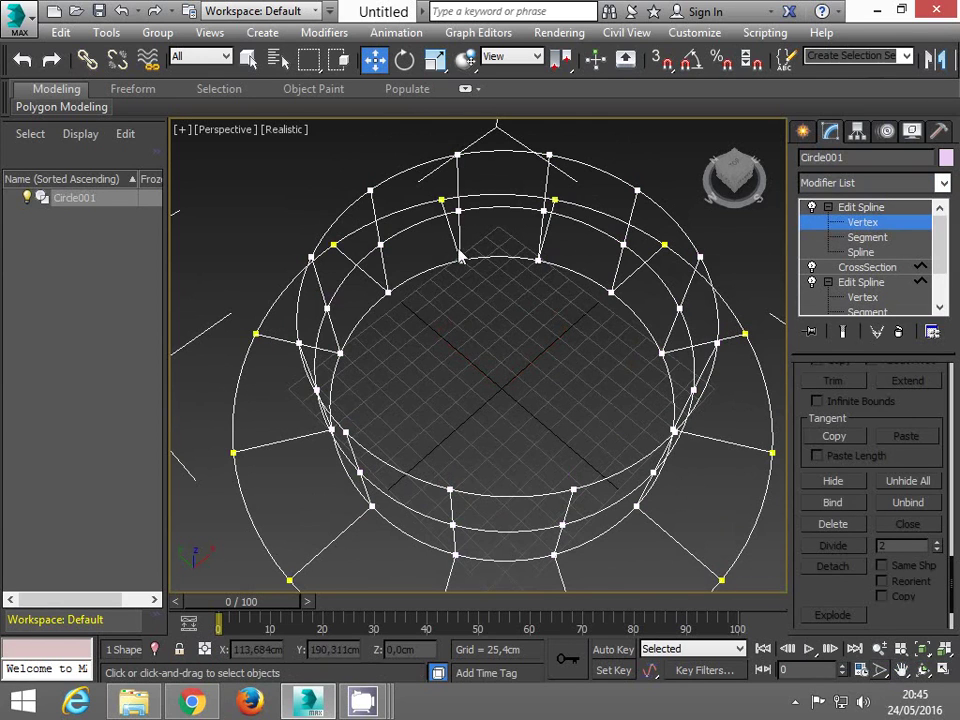
pyautogui.click(311, 257)
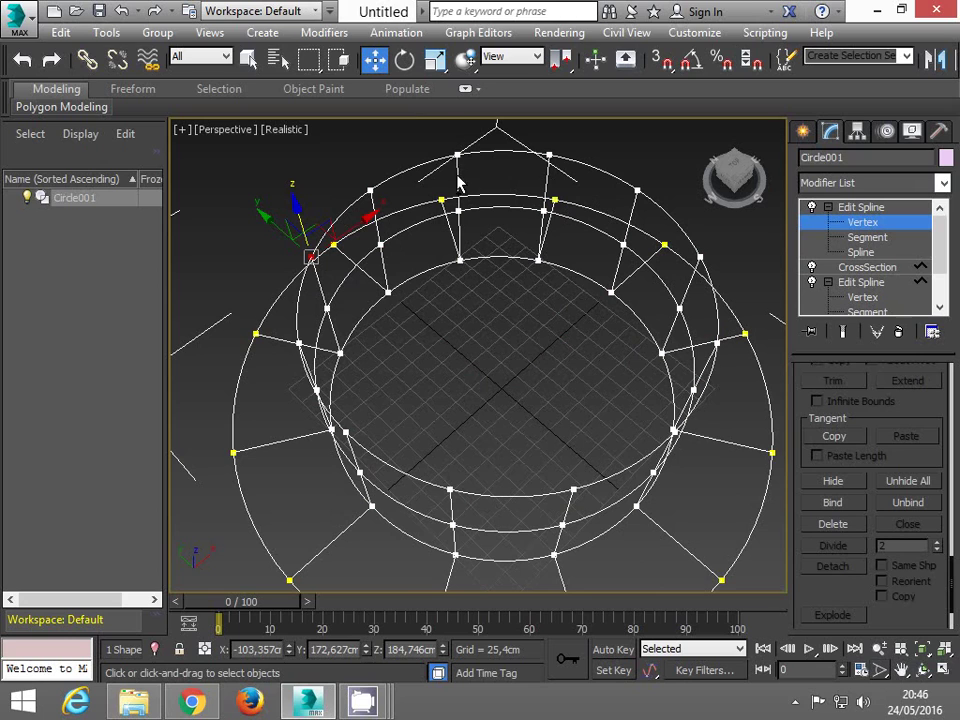
pyautogui.click(345, 430)
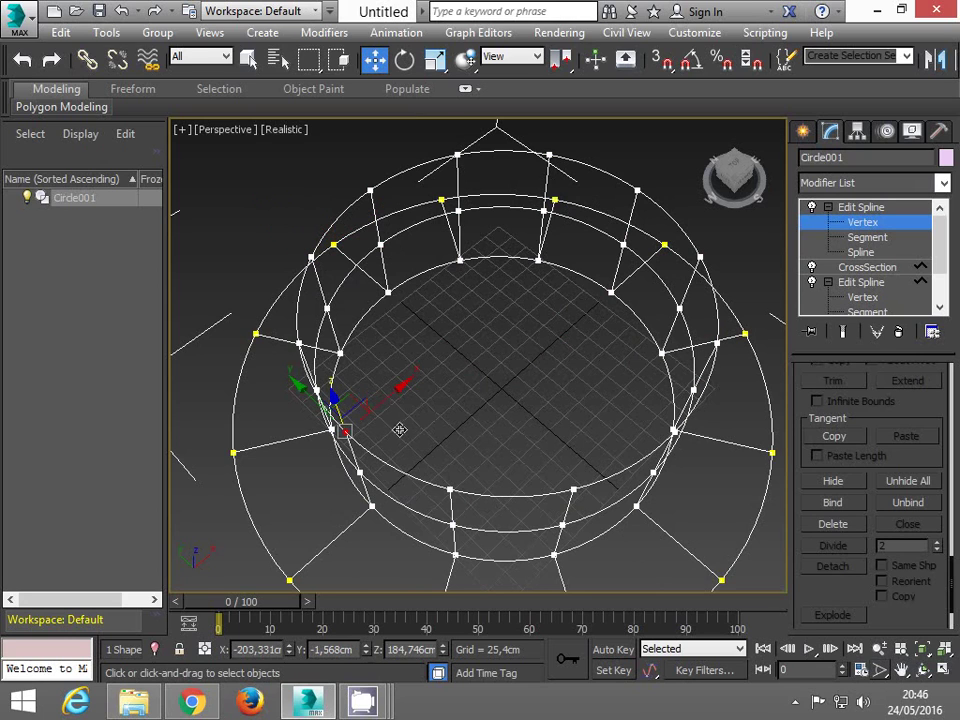
pyautogui.click(636, 190)
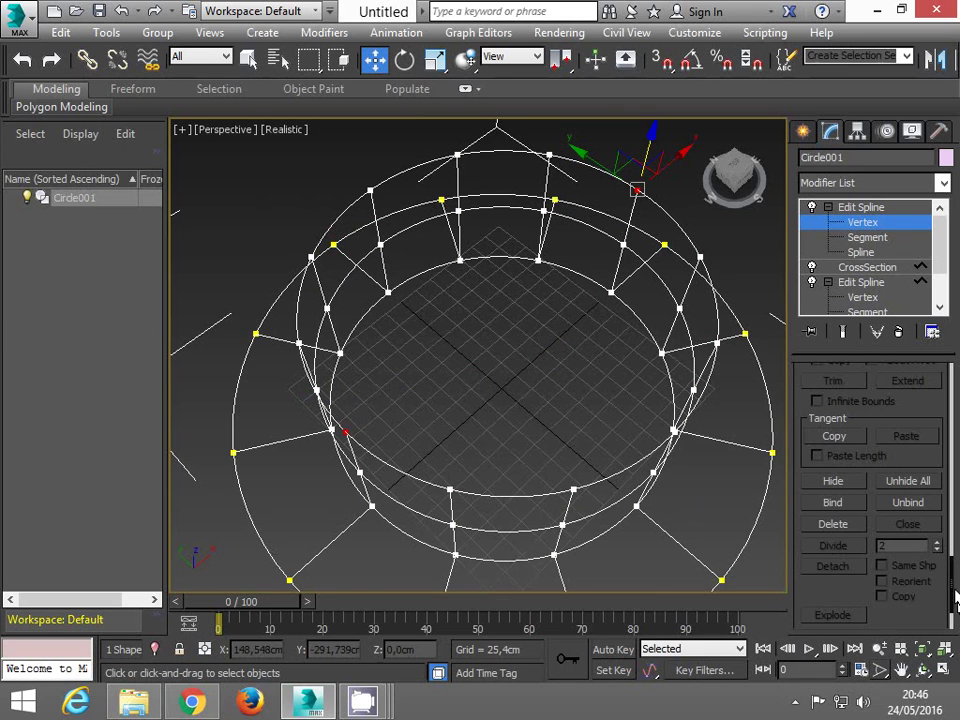
# - Start Create Line for bridging the top circle, and turn on 3D snapping with the Vertex snap type
pyautogui.moveTo(953, 595); pyautogui.dragTo(951, 430)
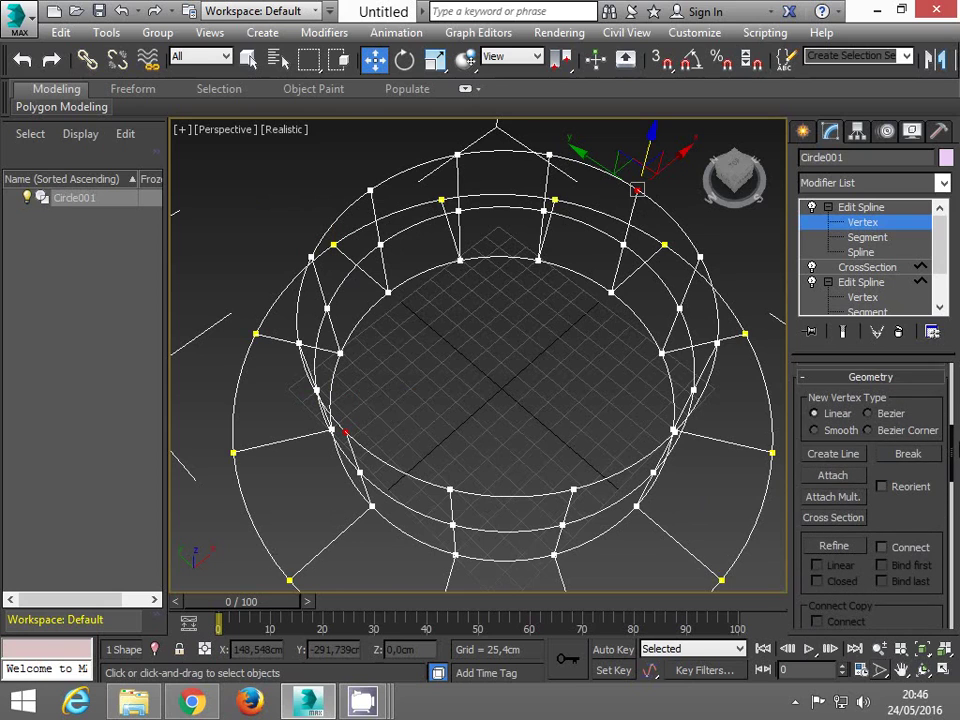
pyautogui.click(835, 455)
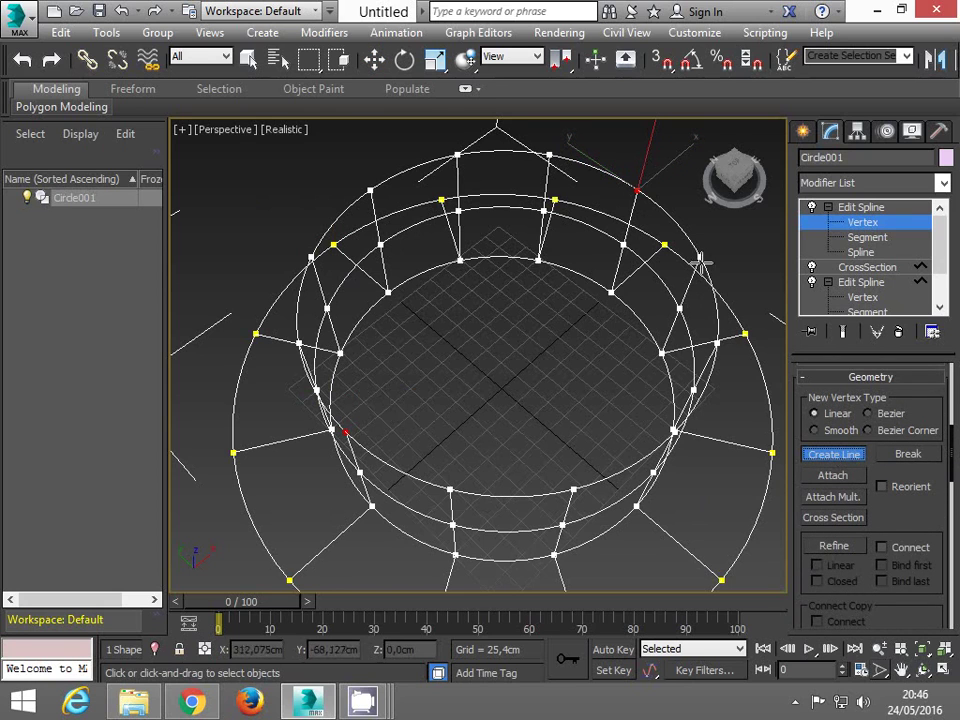
pyautogui.click(636, 190)
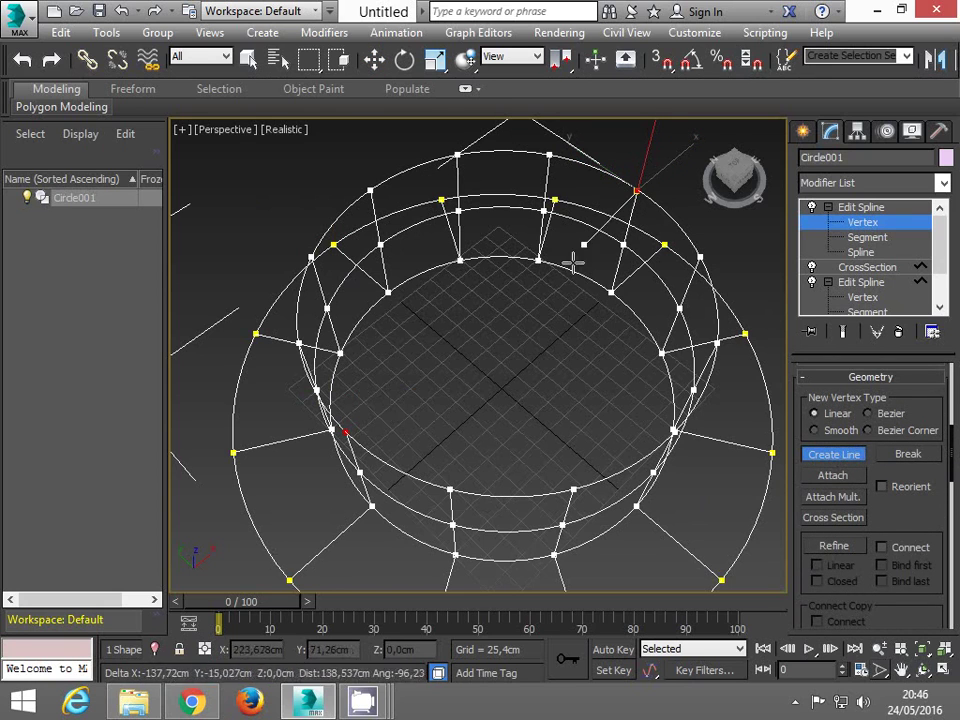
pyautogui.rightClick(344, 432)
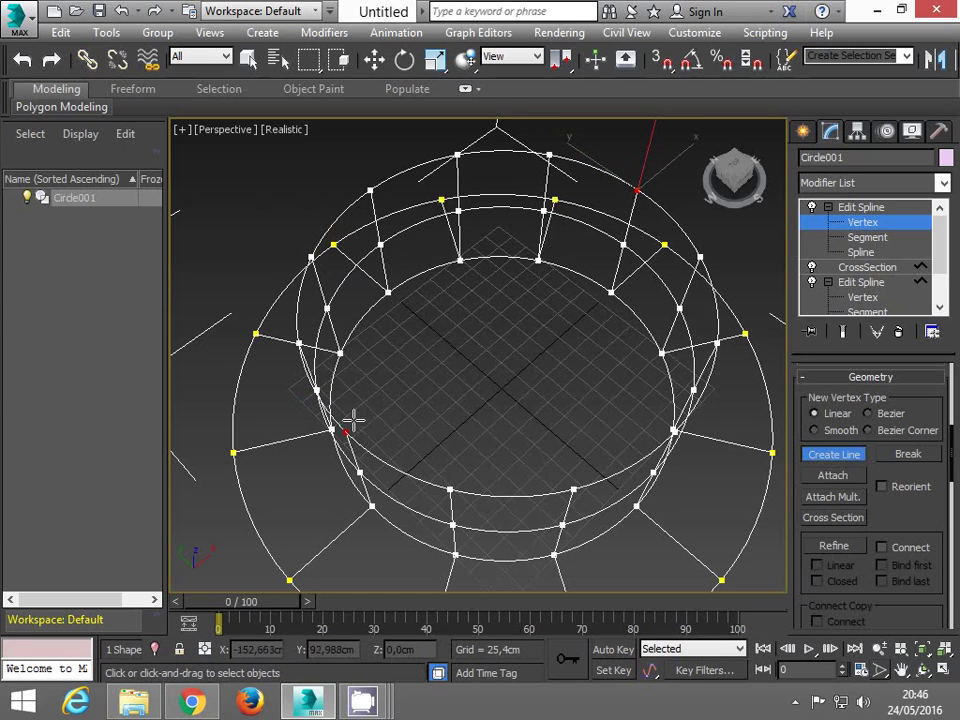
pyautogui.click(664, 60)
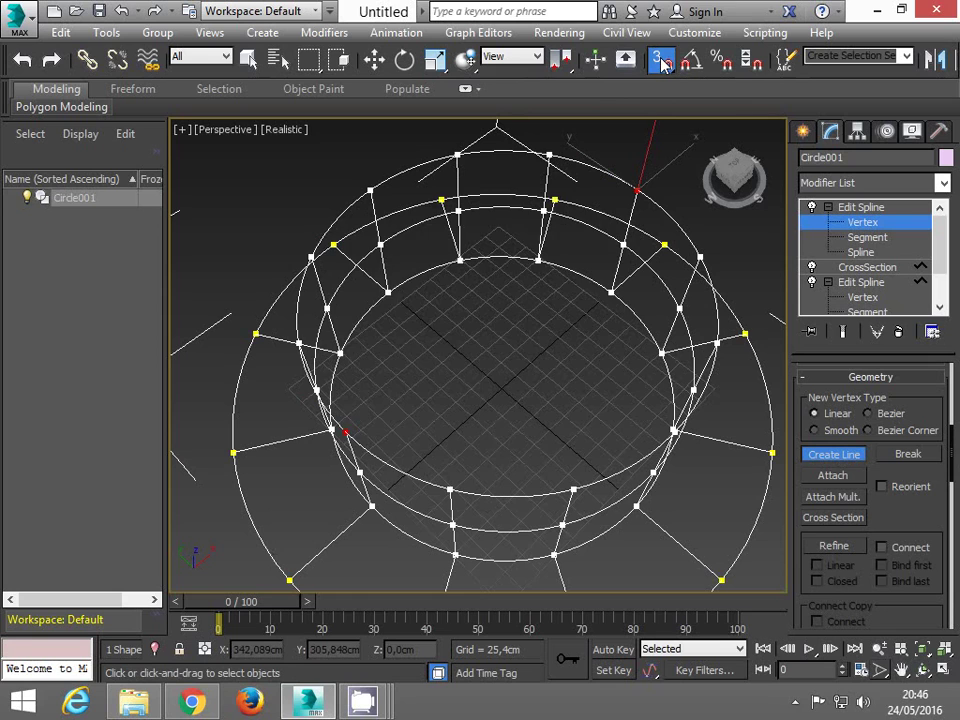
pyautogui.rightClick(664, 60)
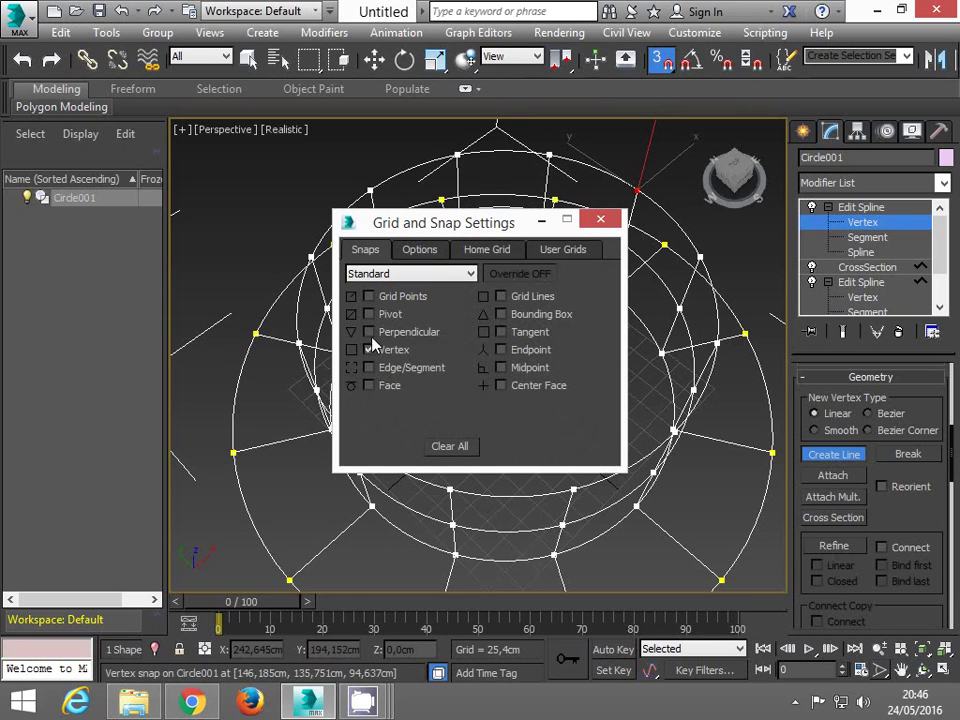
pyautogui.click(591, 224)
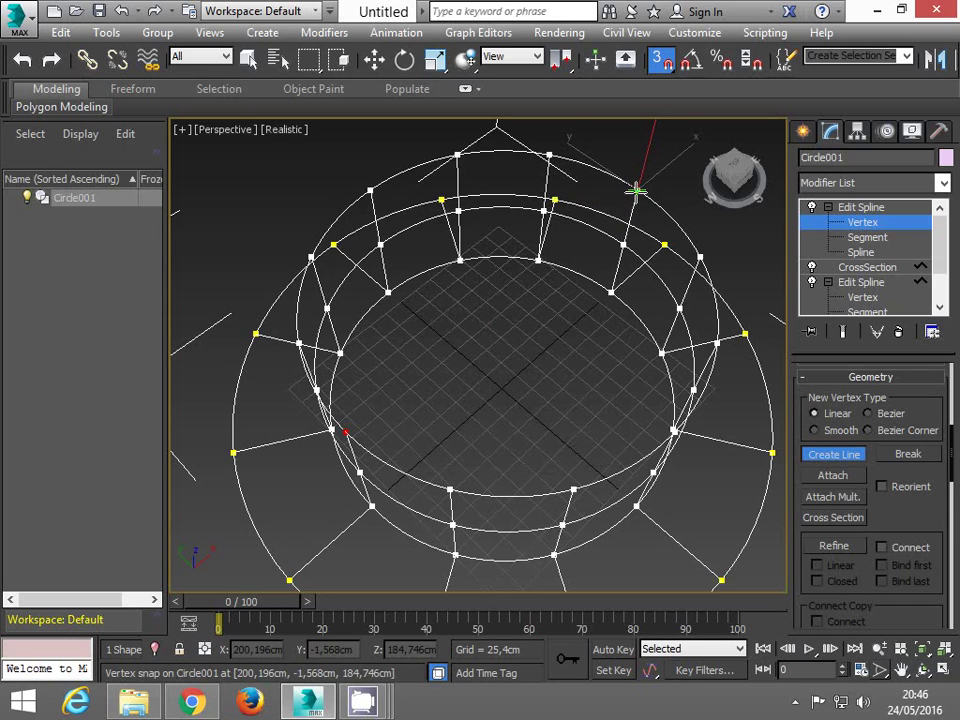
# - Draw one snapped line through the top circle's centre and a parallel line between the neighbouring vertex pair in front of it
pyautogui.click(636, 190)
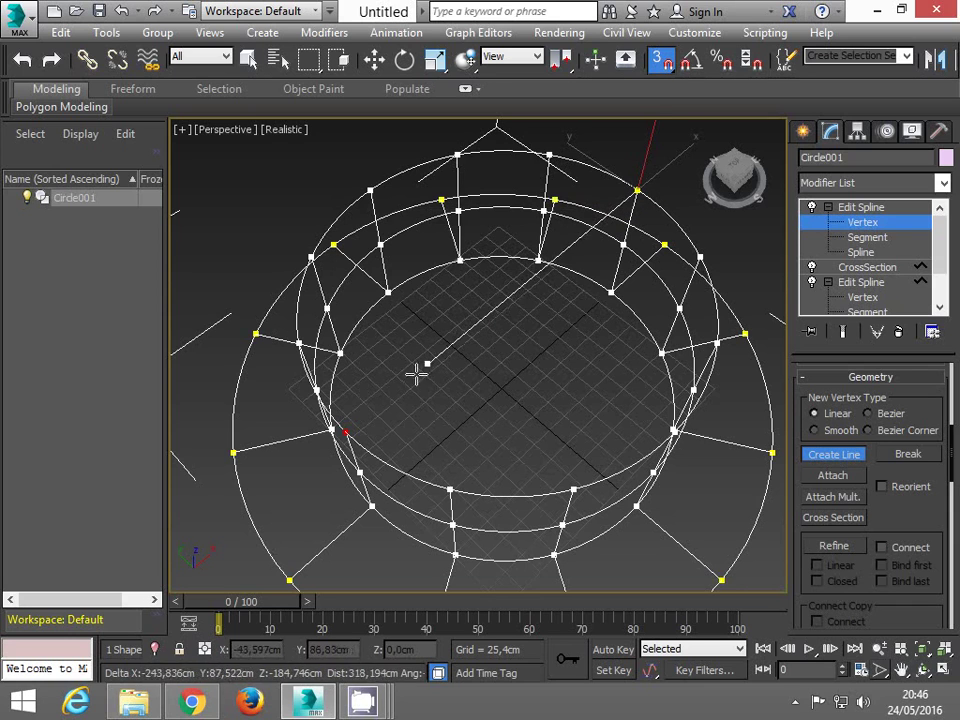
pyautogui.click(331, 430)
pyautogui.rightClick(364, 399)
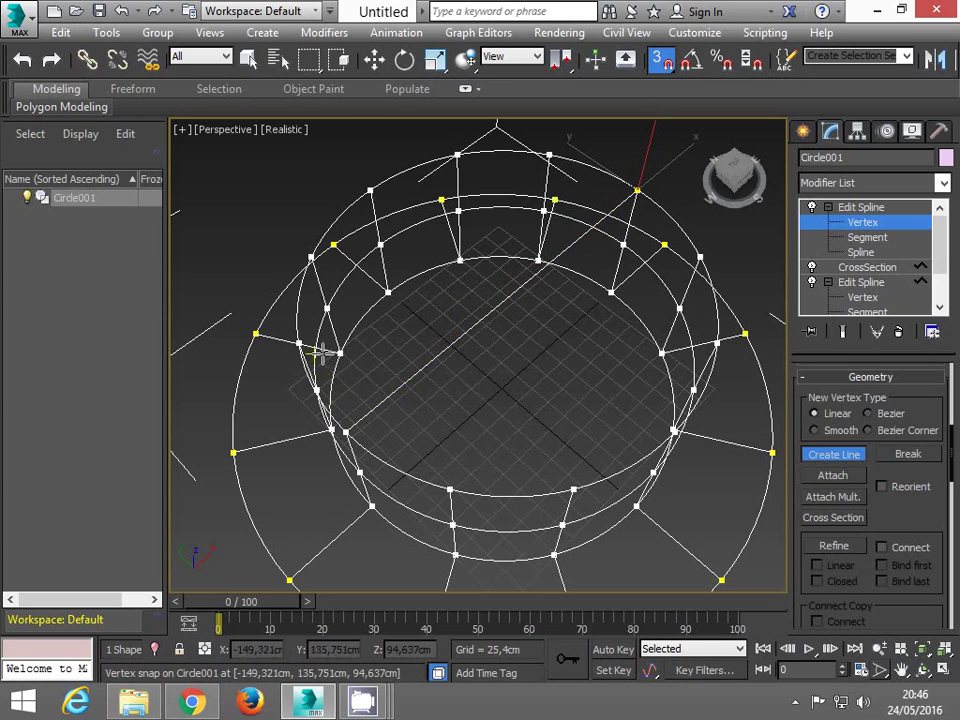
pyautogui.click(450, 489)
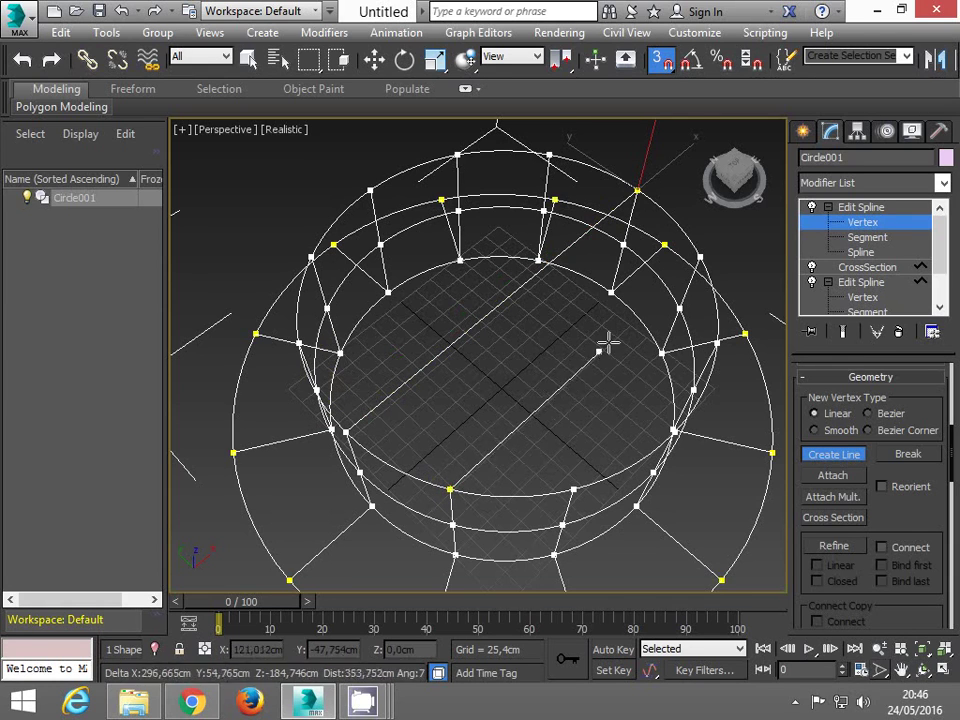
pyautogui.rightClick(690, 258)
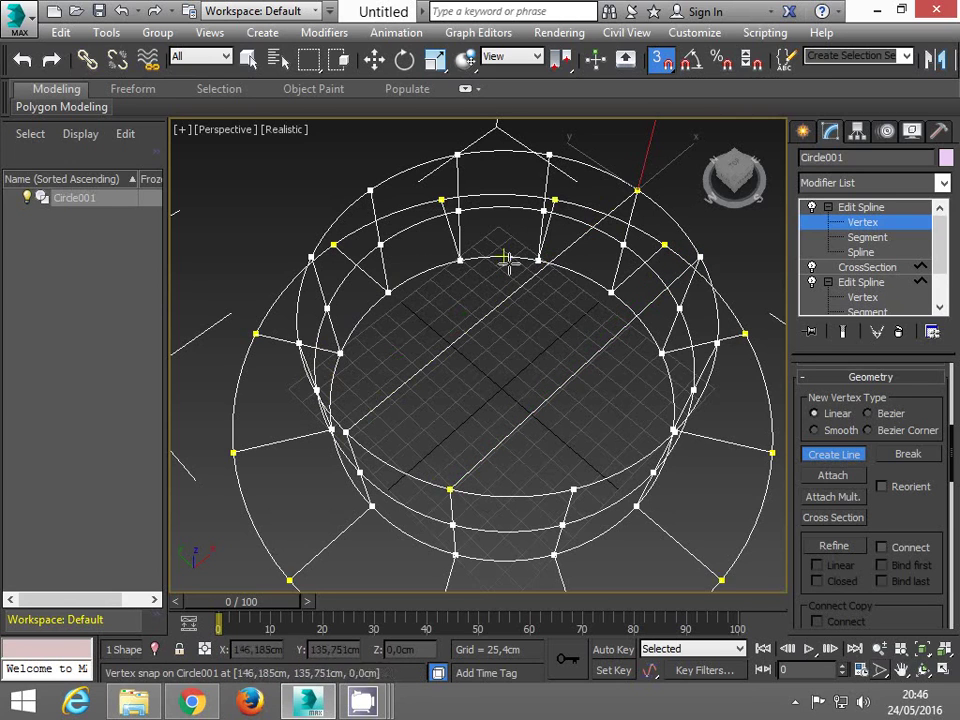
# - Draw three more parallel lines between the remaining opposite vertices of the top circle, two behind and one in front, and turn off snapping
pyautogui.click(549, 152)
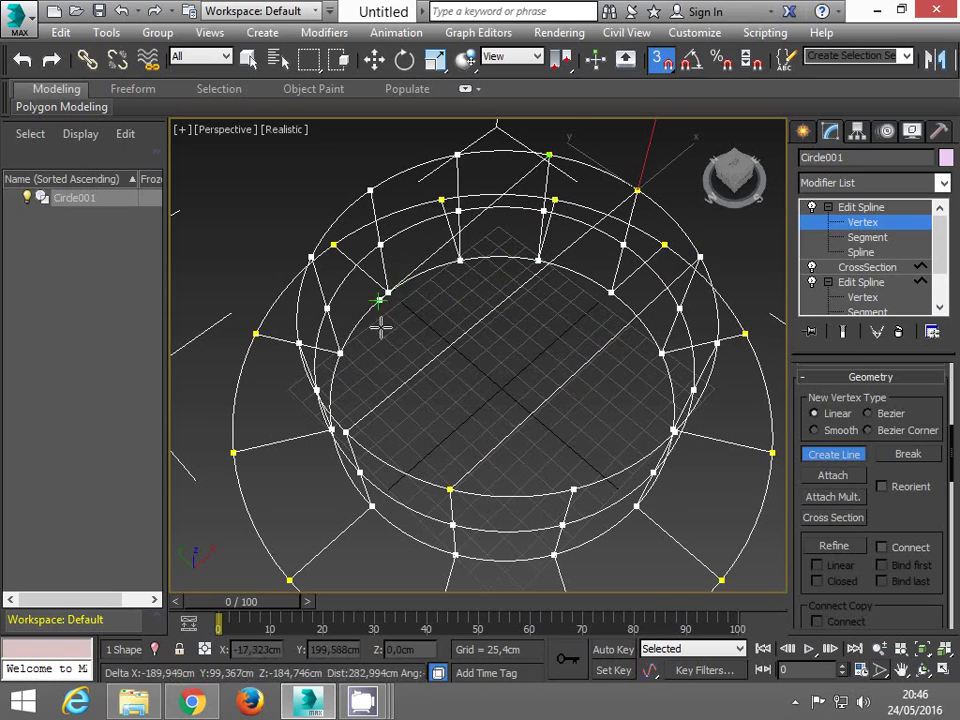
pyautogui.rightClick(298, 343)
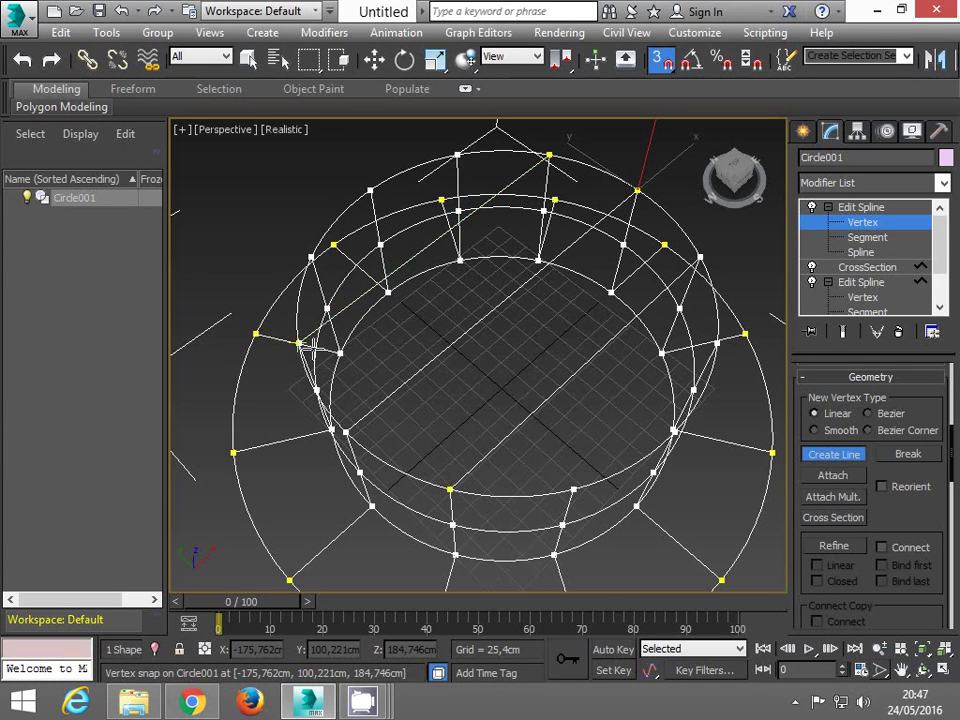
pyautogui.click(311, 256)
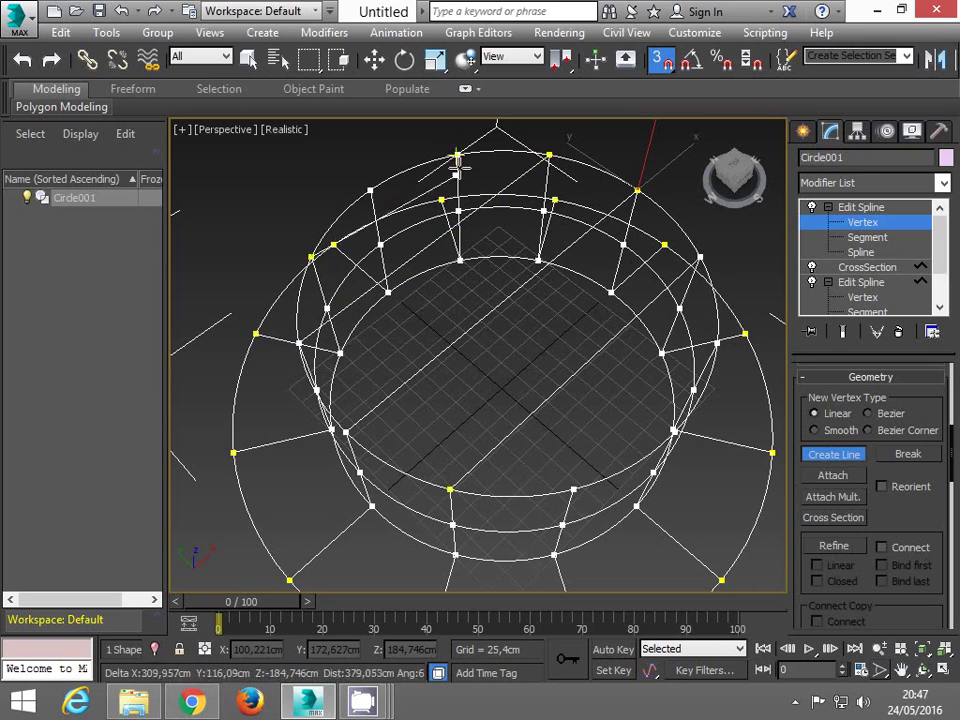
pyautogui.click(456, 157)
pyautogui.rightClick(520, 300)
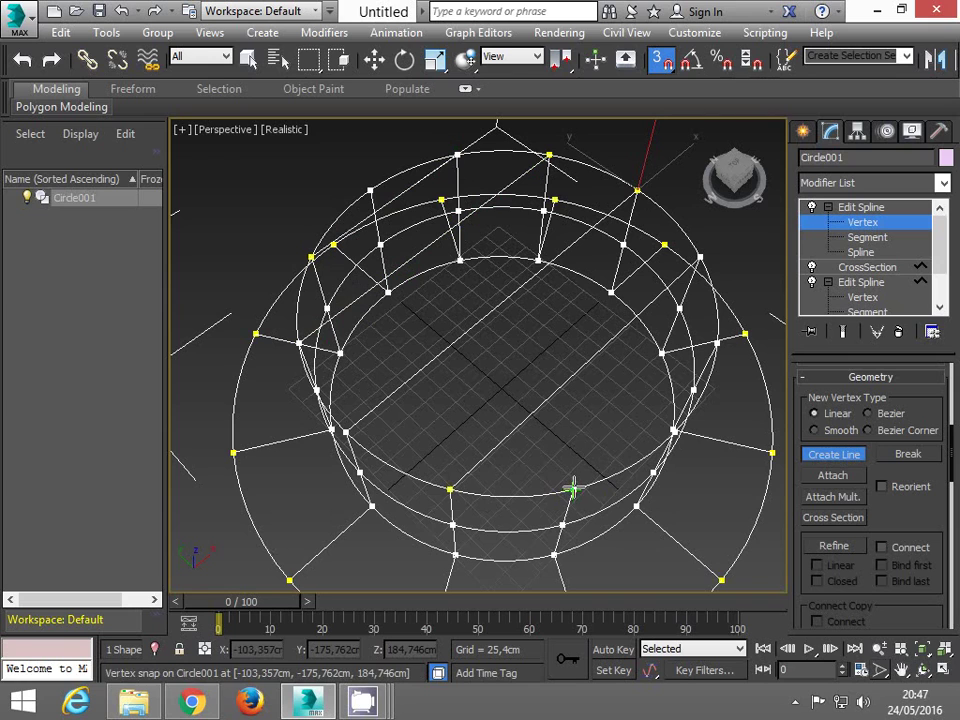
pyautogui.click(572, 489)
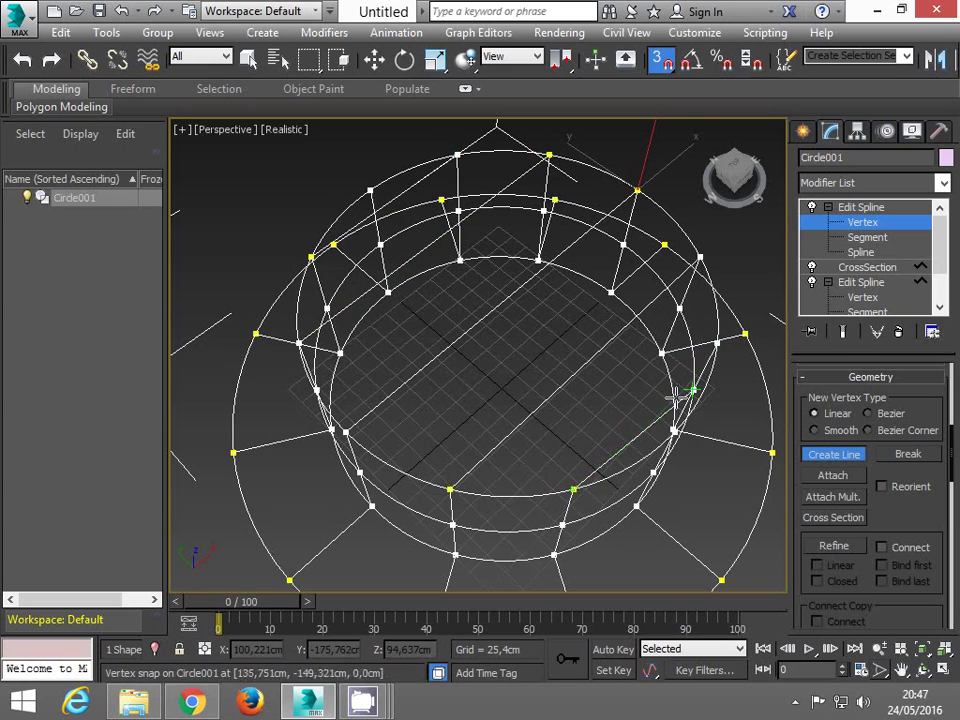
pyautogui.rightClick(716, 342)
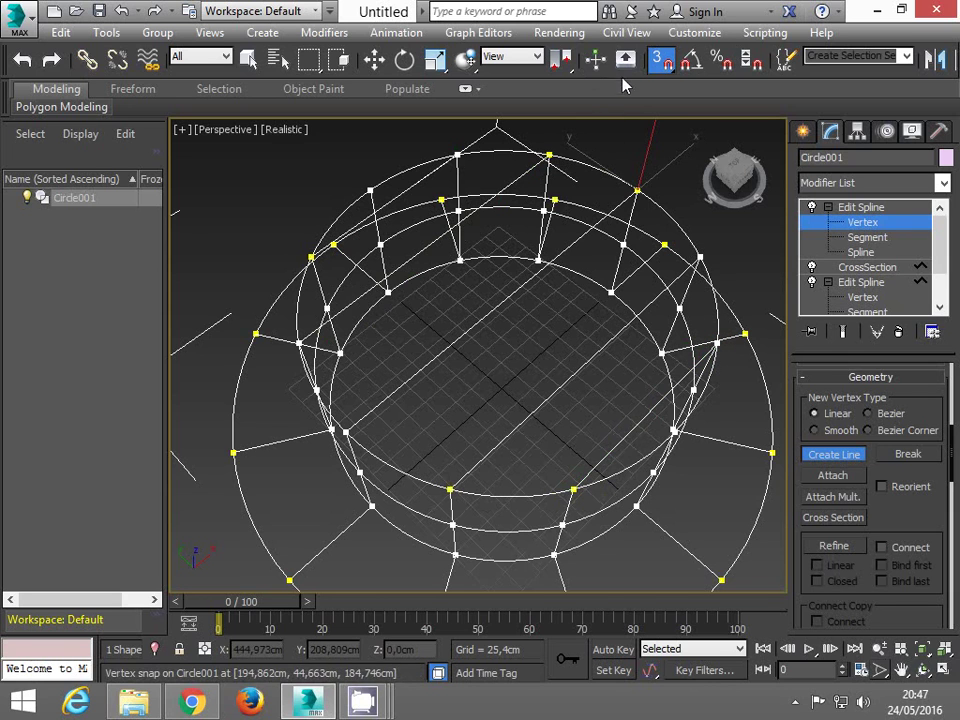
pyautogui.click(661, 59)
# - Leave vertex editing and apply a Surface modifier above the upper Edit Spline to skin the hat with its closed top
pyautogui.click(922, 669)
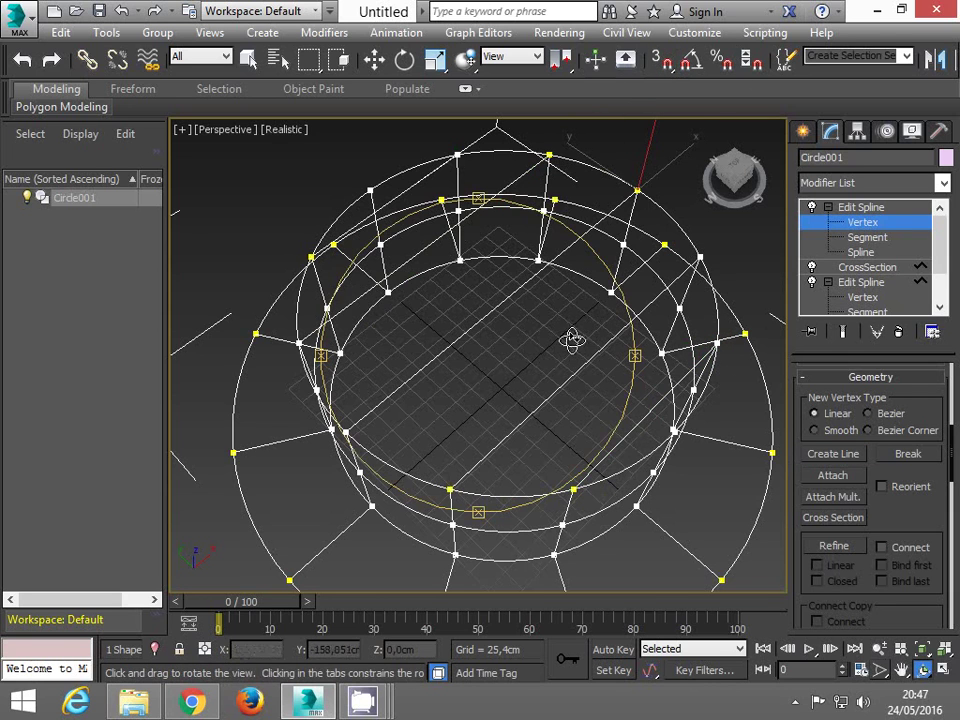
pyautogui.moveTo(481, 198); pyautogui.dragTo(490, 130)
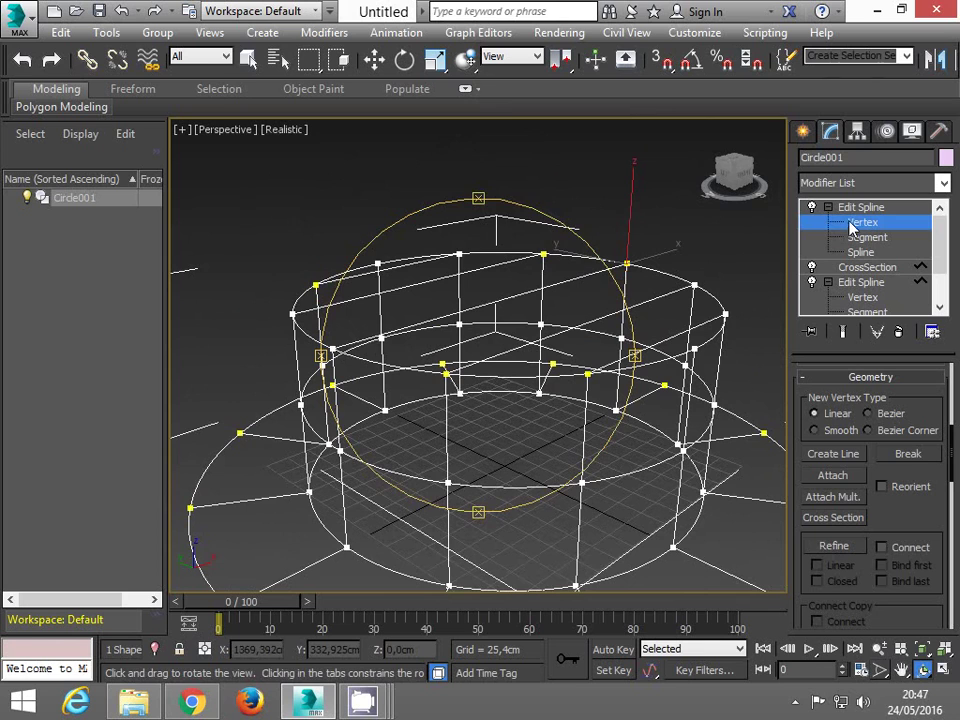
pyautogui.click(858, 223)
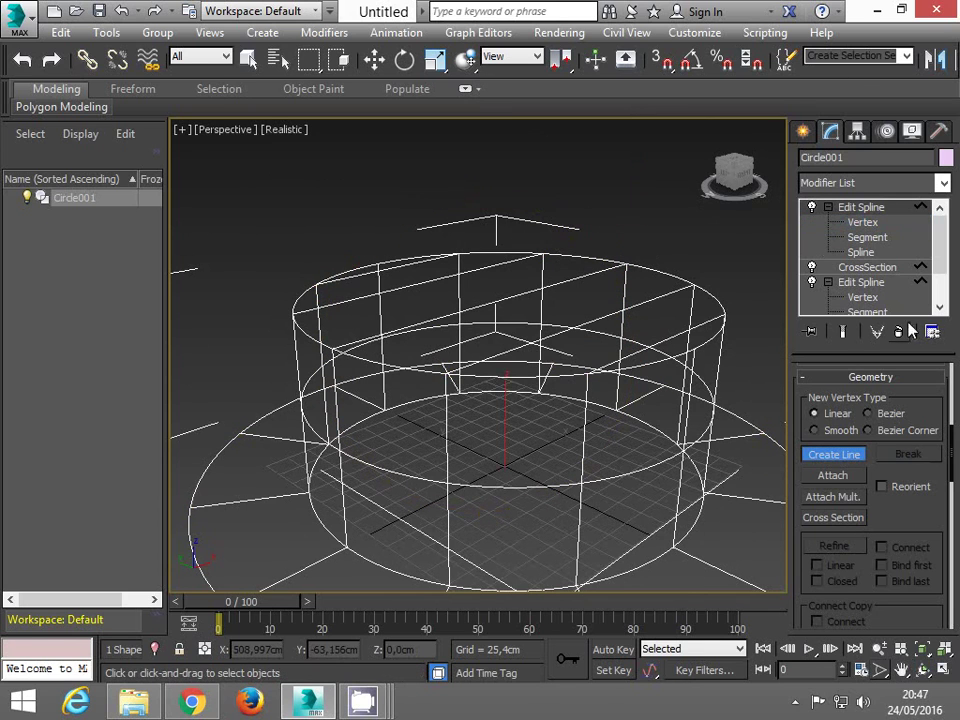
pyautogui.click(943, 183)
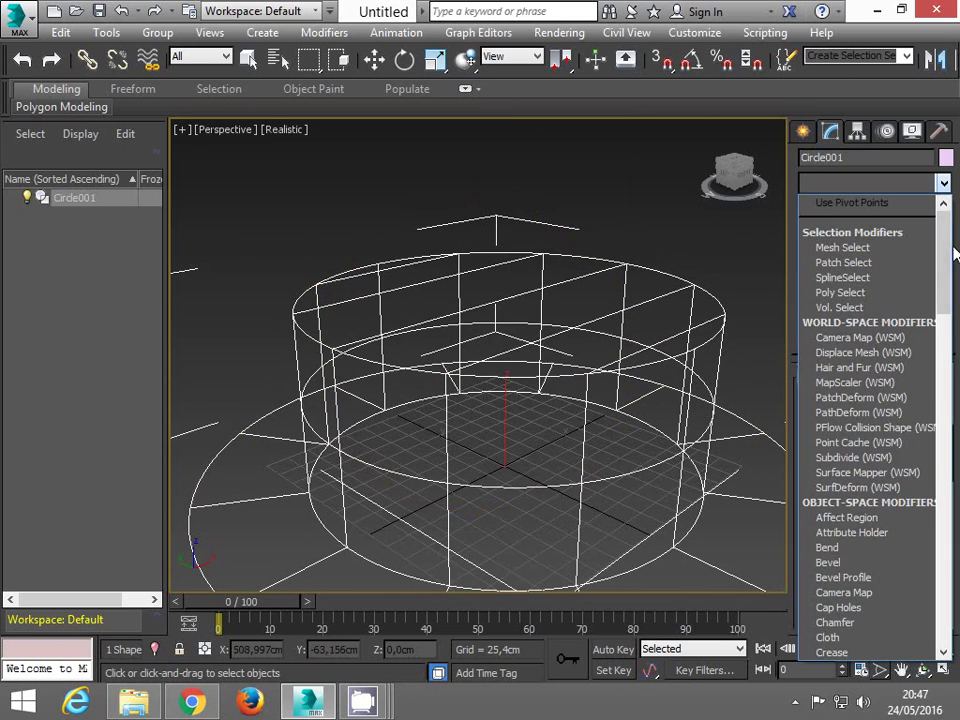
pyautogui.moveTo(953, 254); pyautogui.dragTo(954, 541)
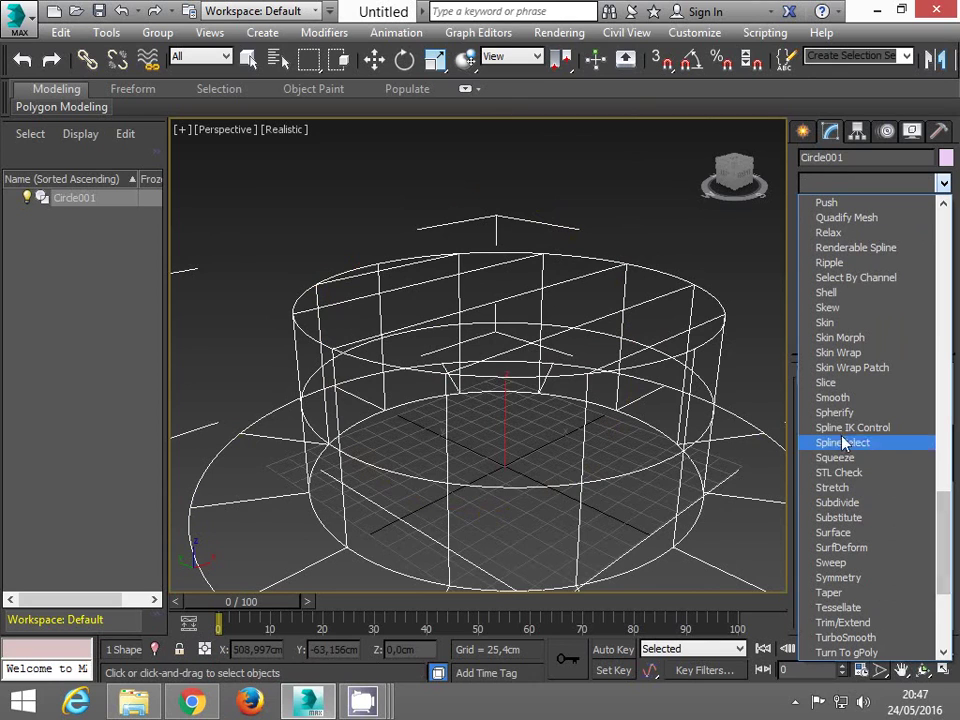
pyautogui.click(840, 532)
pyautogui.press('w')
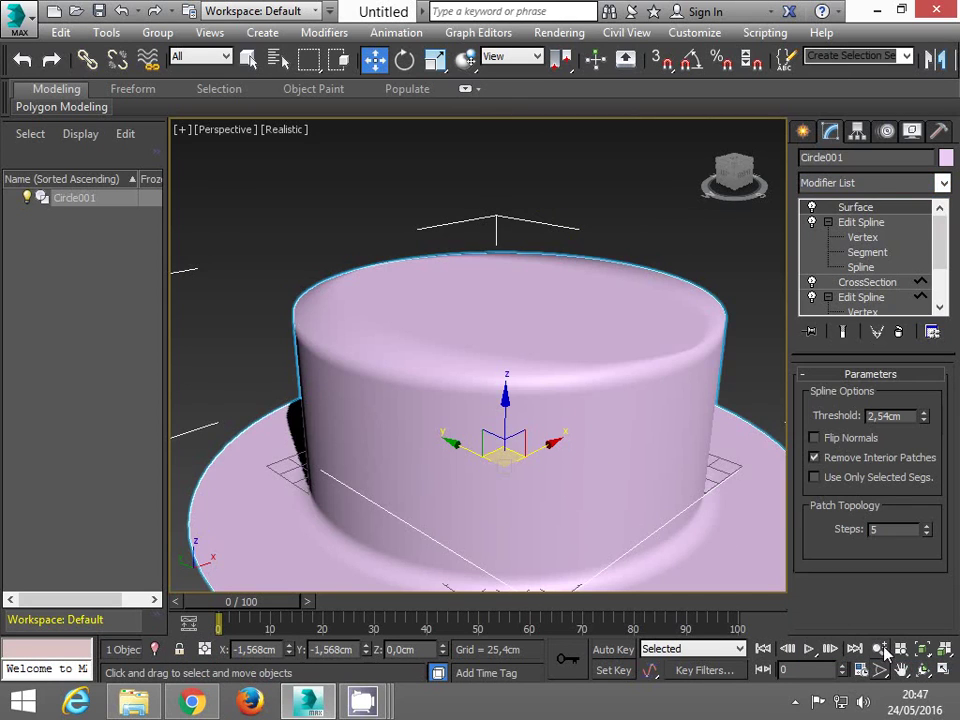
pyautogui.click(879, 649)
pyautogui.moveTo(668, 446); pyautogui.dragTo(681, 480)
pyautogui.click(901, 669)
pyautogui.moveTo(731, 529); pyautogui.dragTo(656, 467)
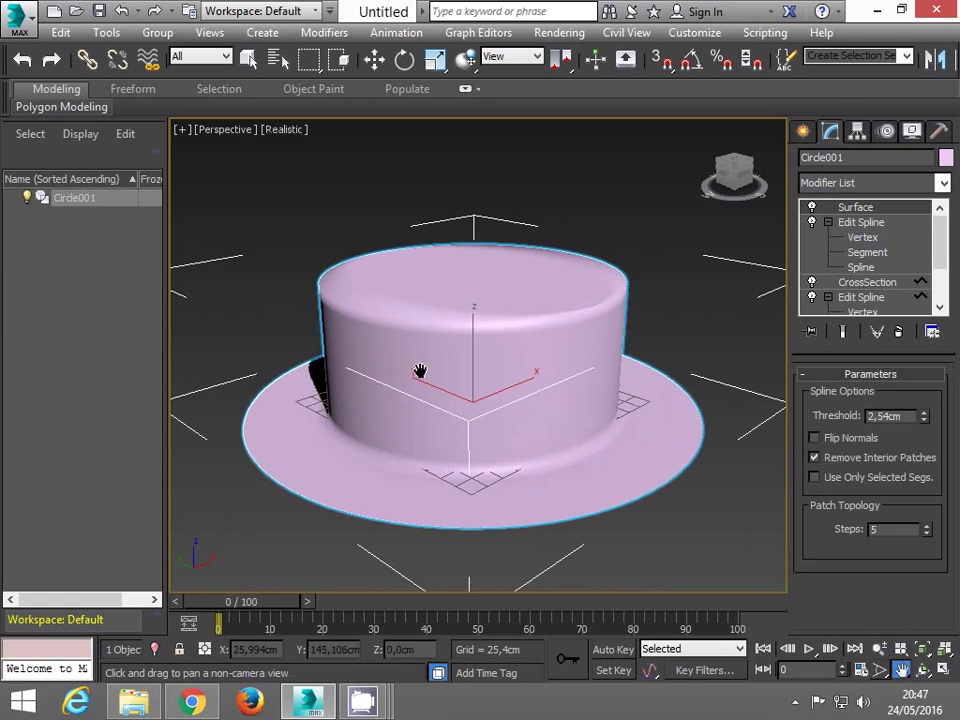
# - Switch off the Surface modifier in the stack without deleting it, to work on the bare spline cage
pyautogui.rightClick(853, 210)
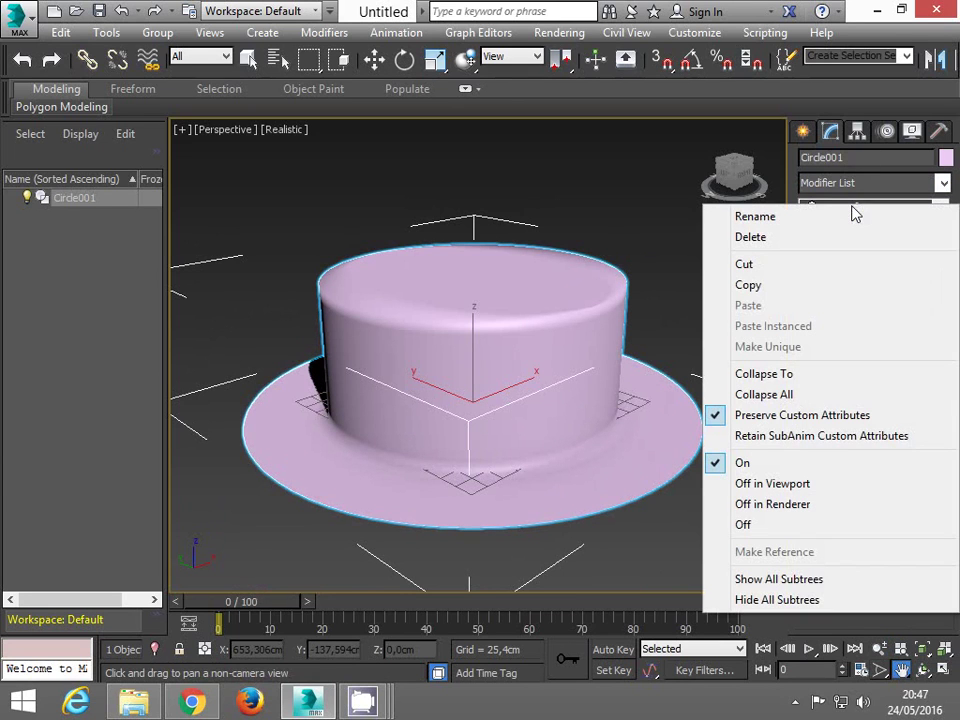
pyautogui.click(841, 206)
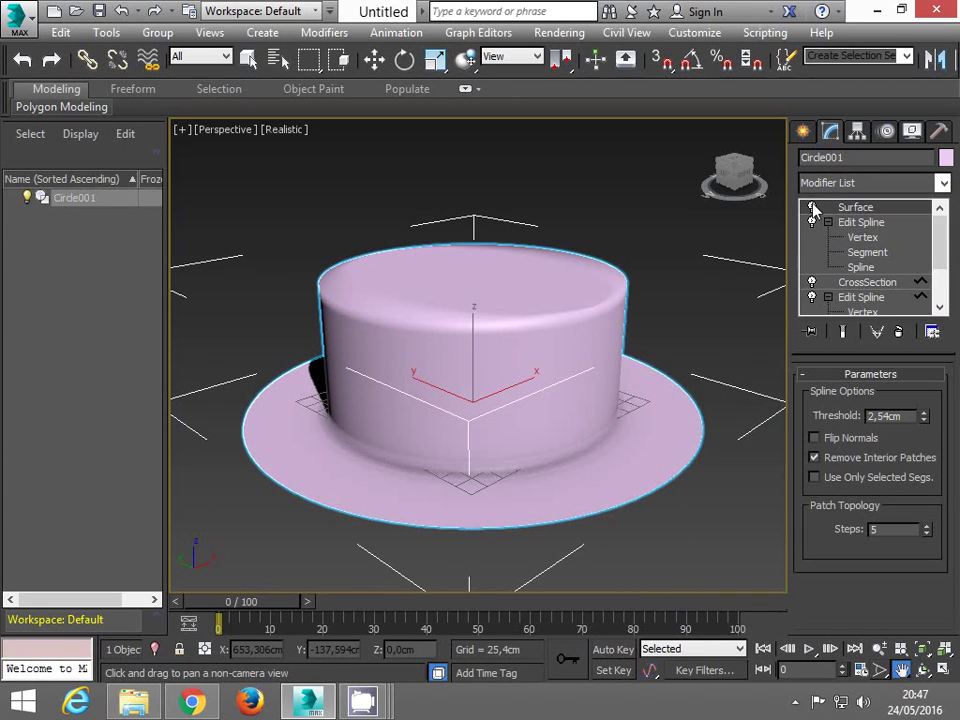
pyautogui.click(812, 207)
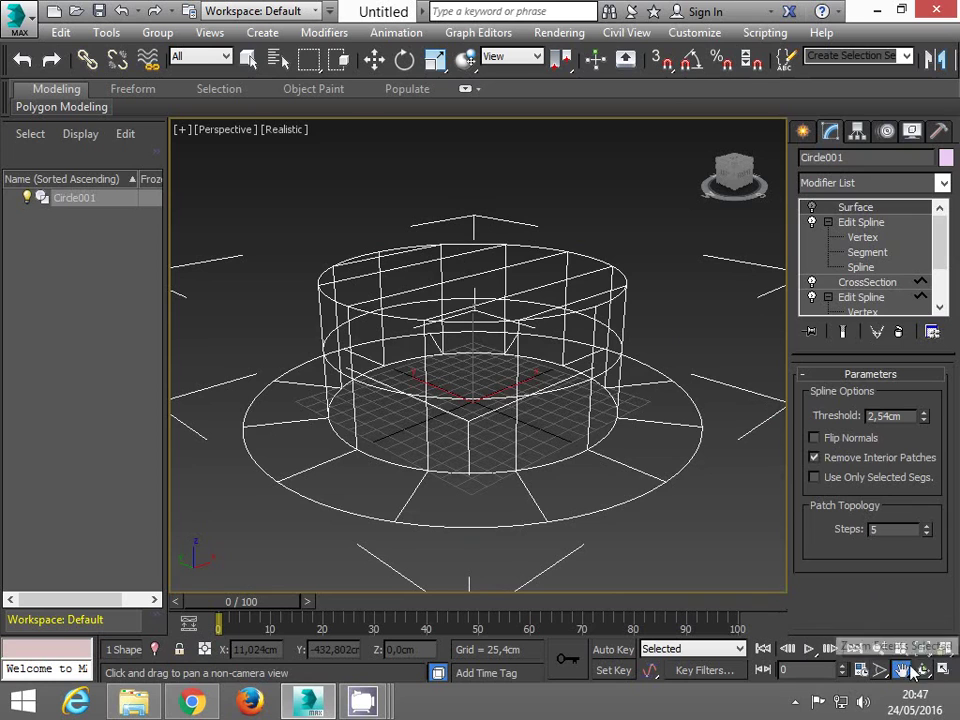
pyautogui.click(862, 238)
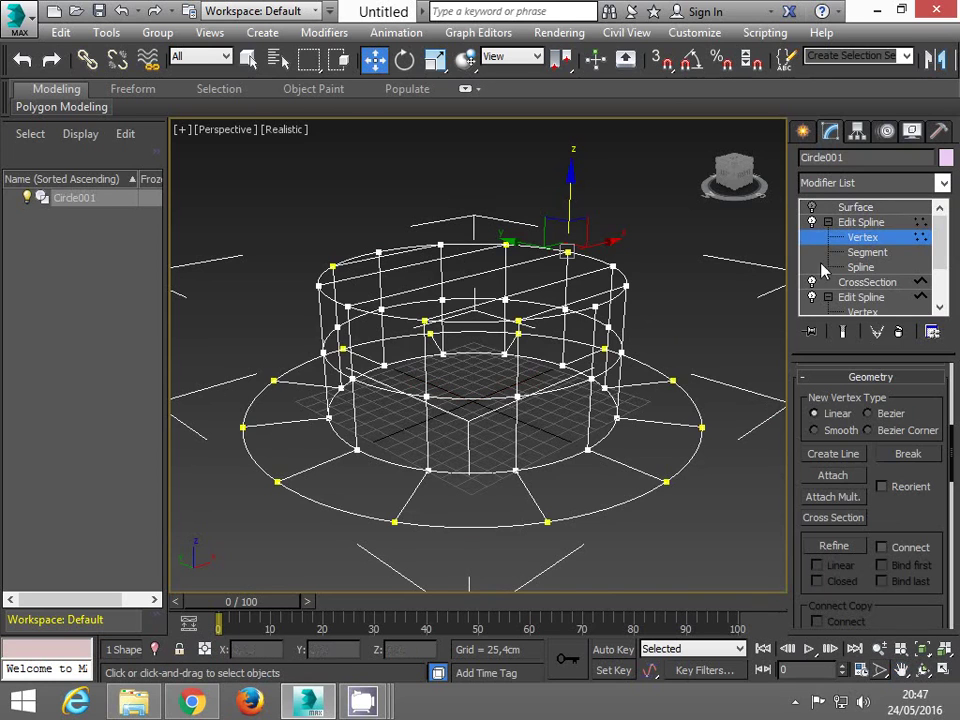
pyautogui.click(344, 305)
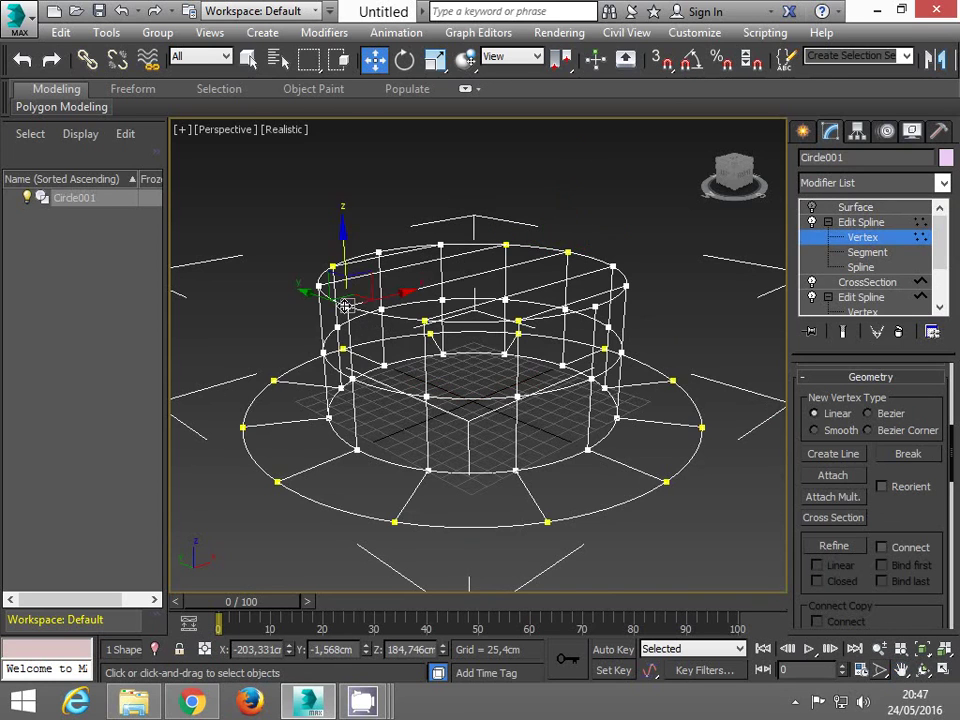
pyautogui.click(566, 249)
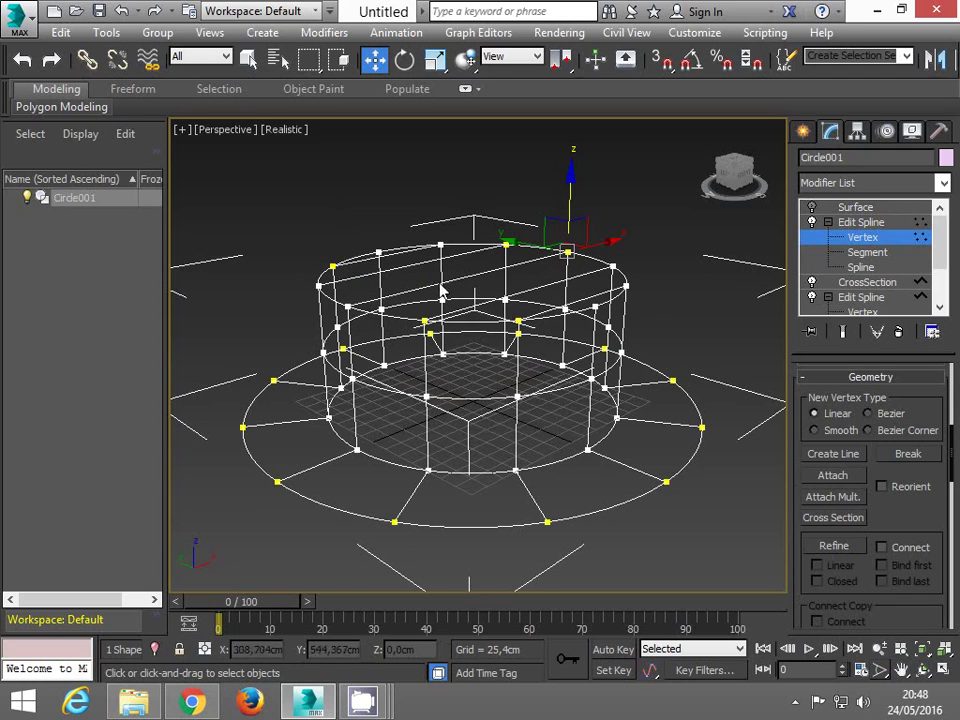
pyautogui.click(866, 254)
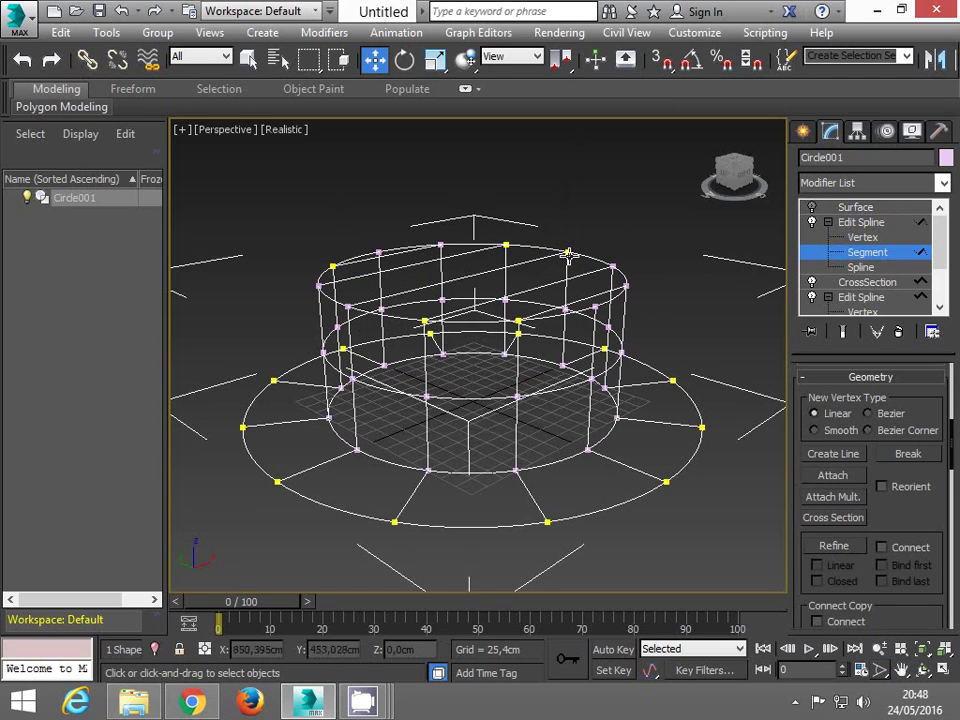
pyautogui.click(480, 276)
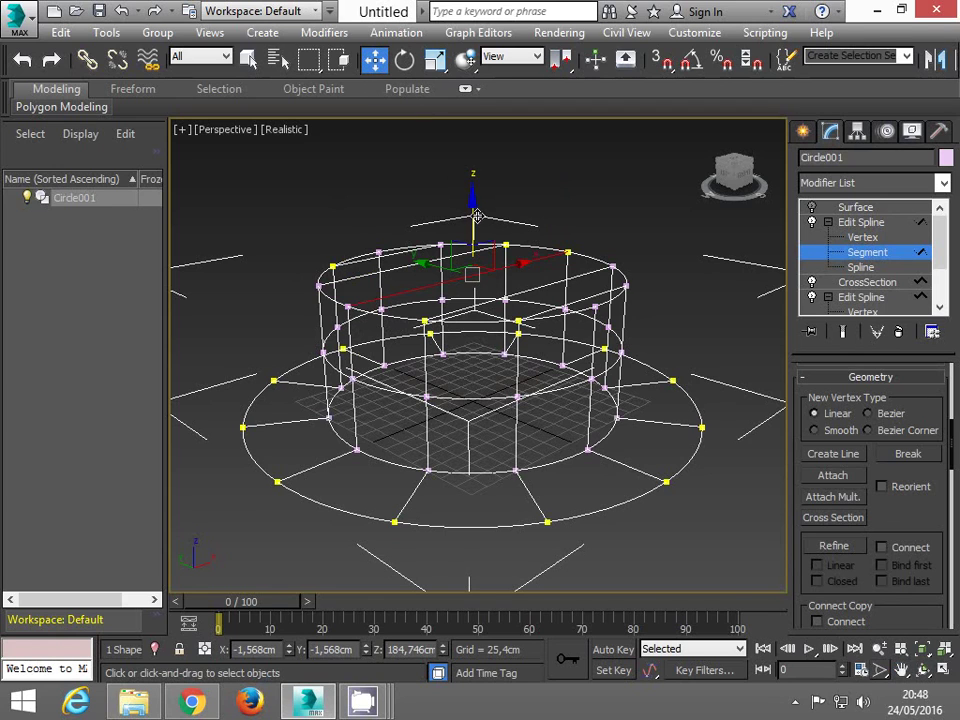
pyautogui.moveTo(476, 216); pyautogui.dragTo(480, 221)
pyautogui.click(922, 669)
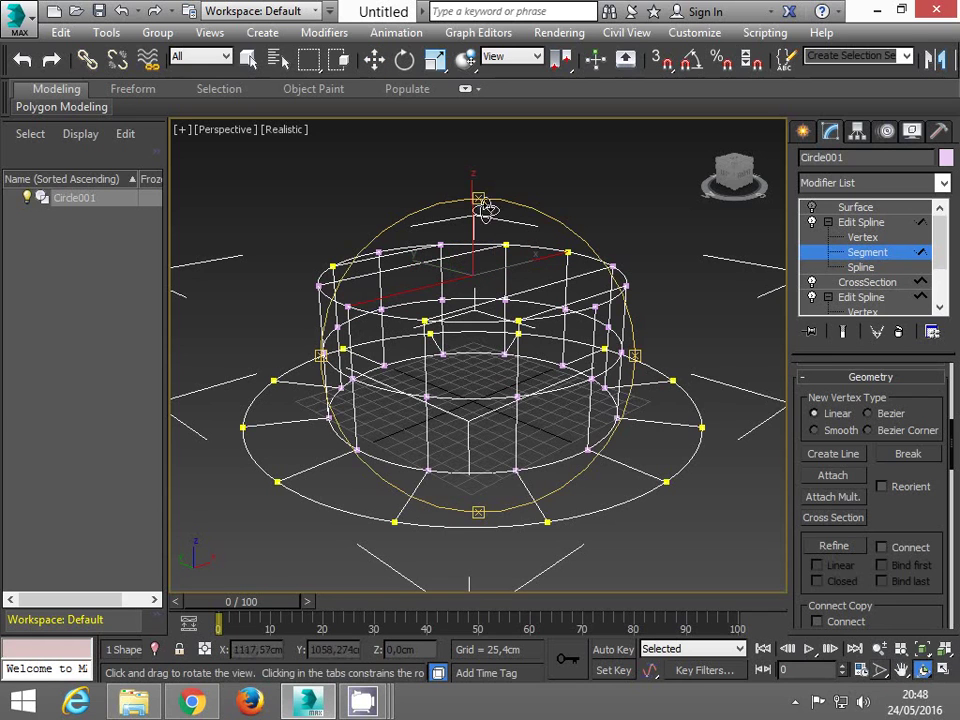
pyautogui.moveTo(479, 194); pyautogui.dragTo(489, 274)
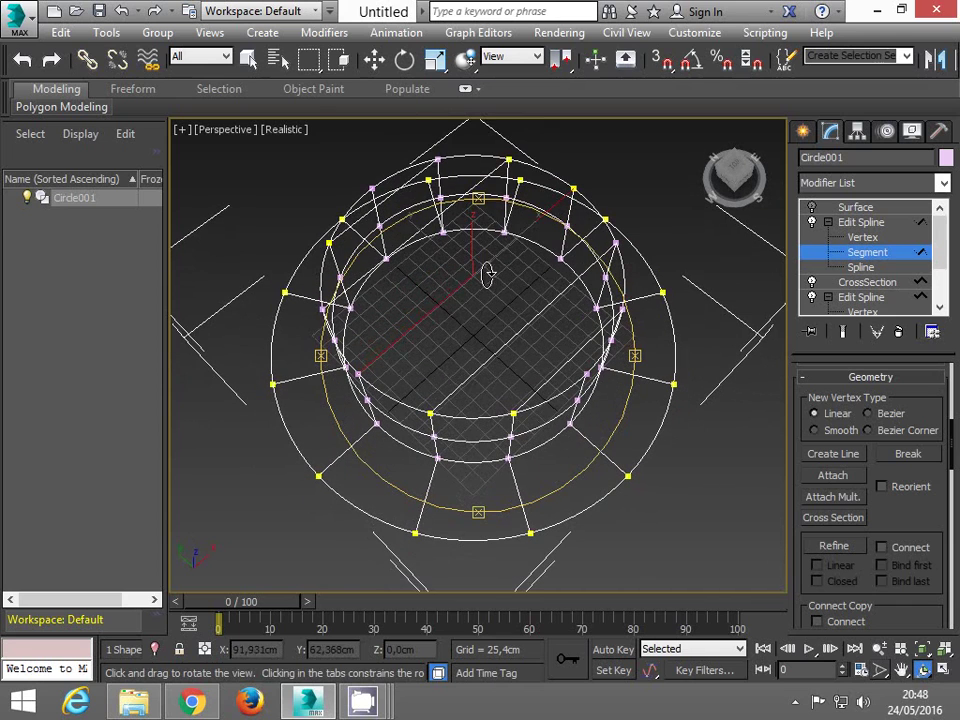
pyautogui.press('w')
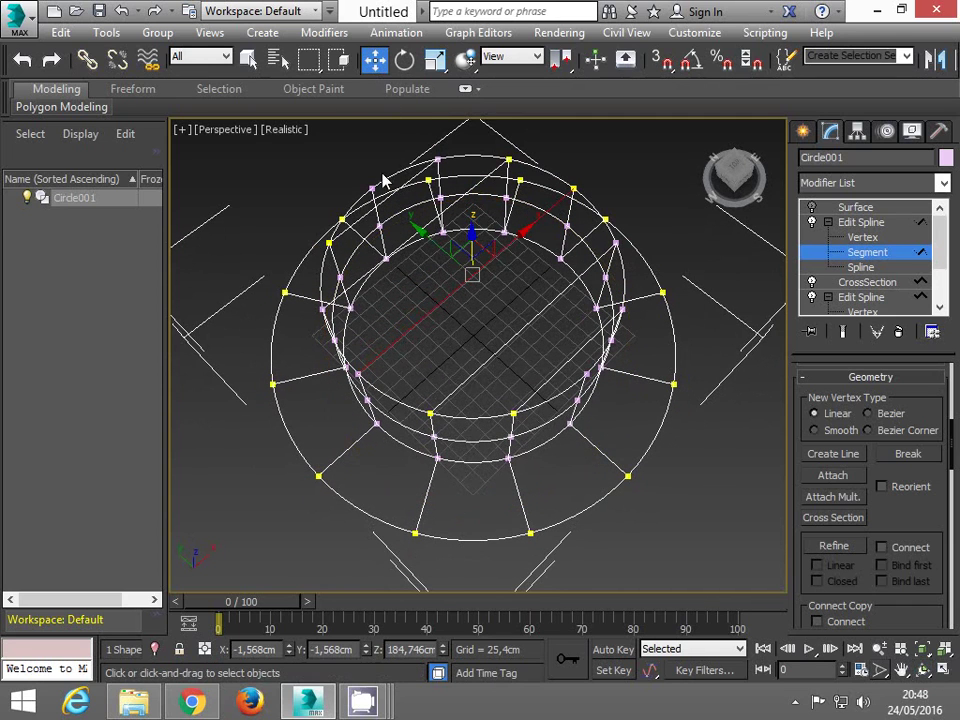
pyautogui.click(360, 377)
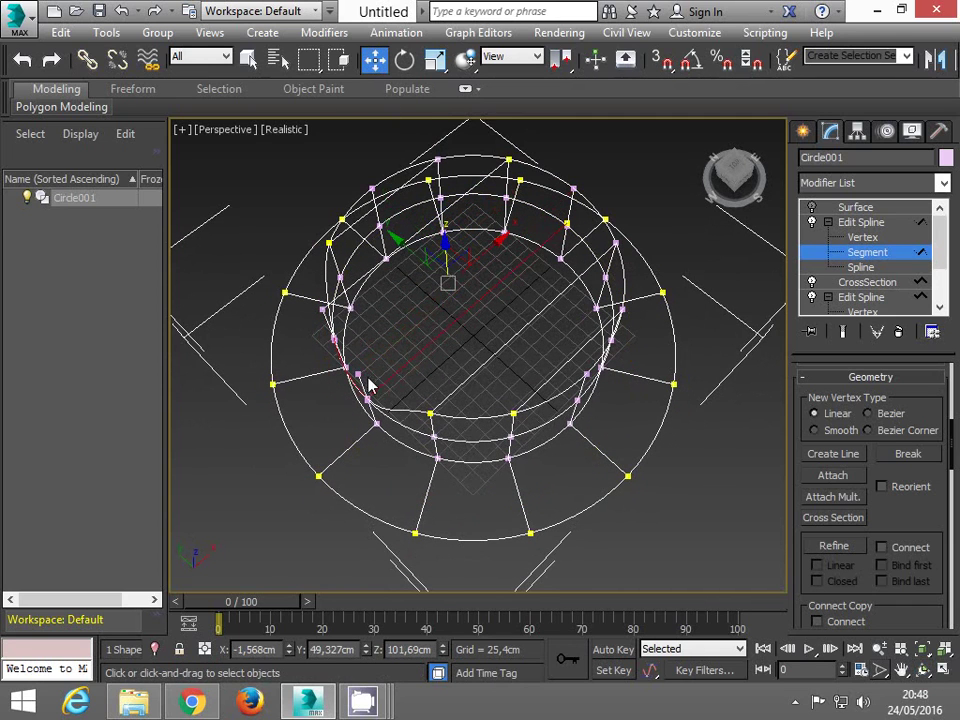
pyautogui.click(363, 378)
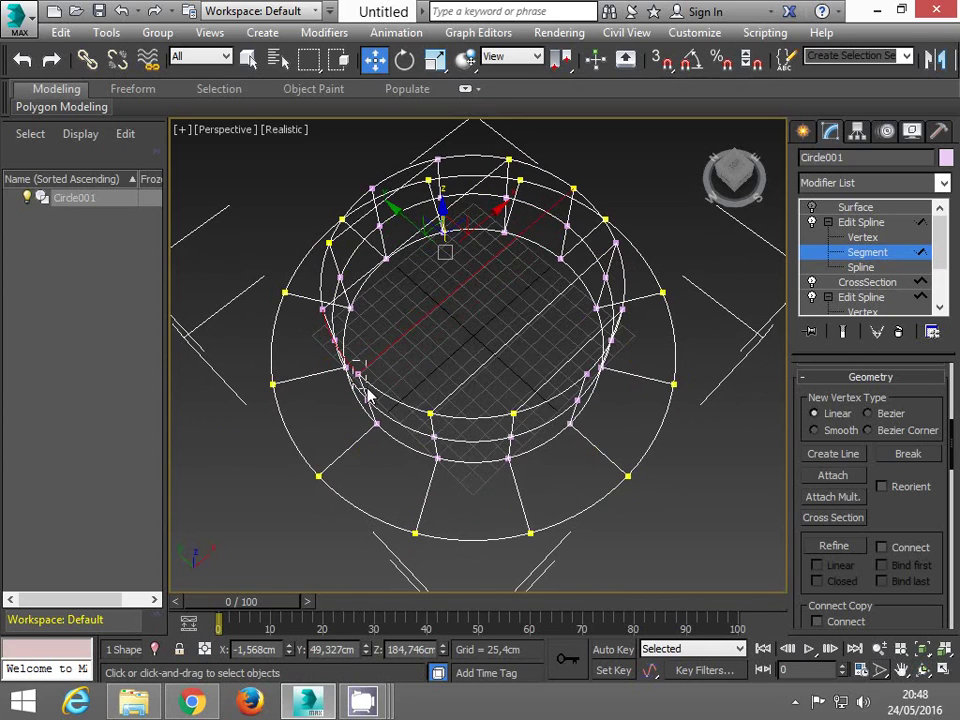
pyautogui.click(370, 386)
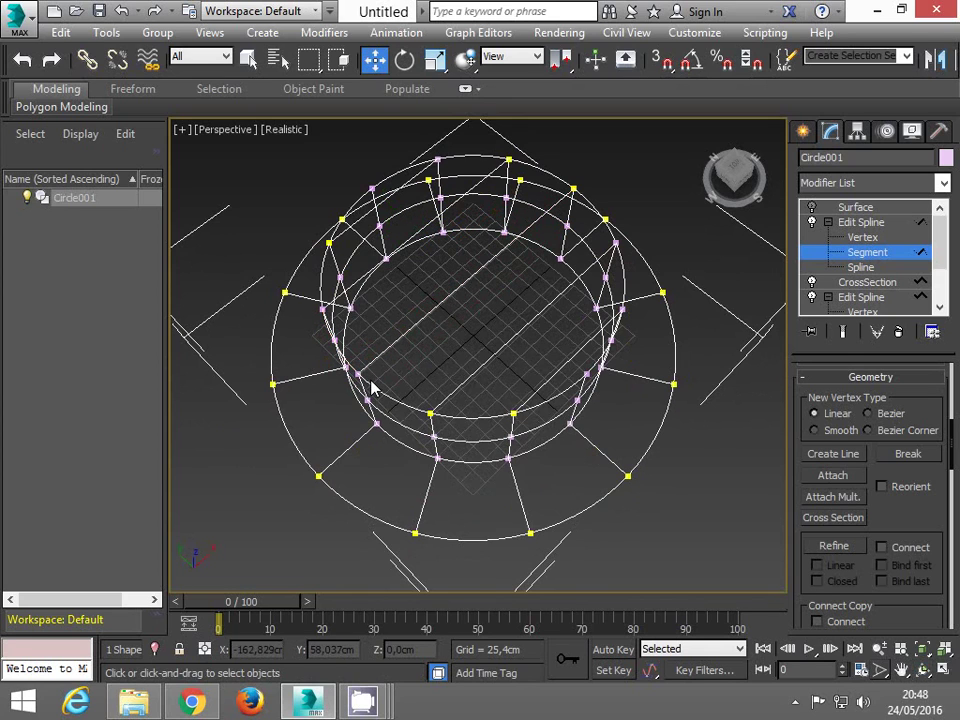
# - Weld the coincident vertices at both ends of the top circle's centre cross line, one end at a time
pyautogui.click(860, 237)
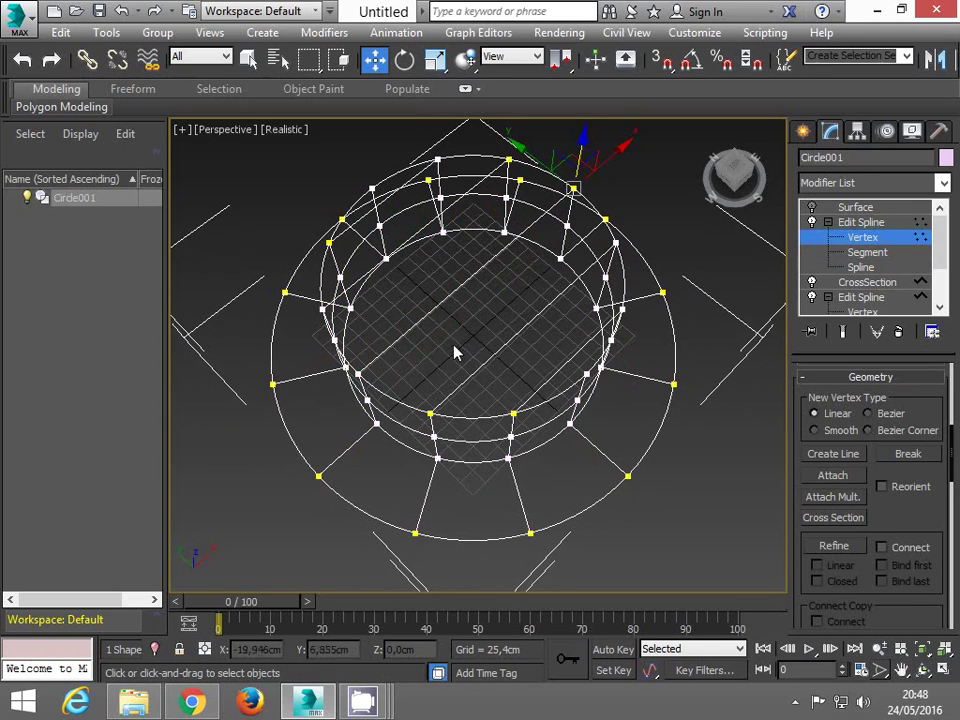
pyautogui.click(356, 370)
pyautogui.click(573, 187)
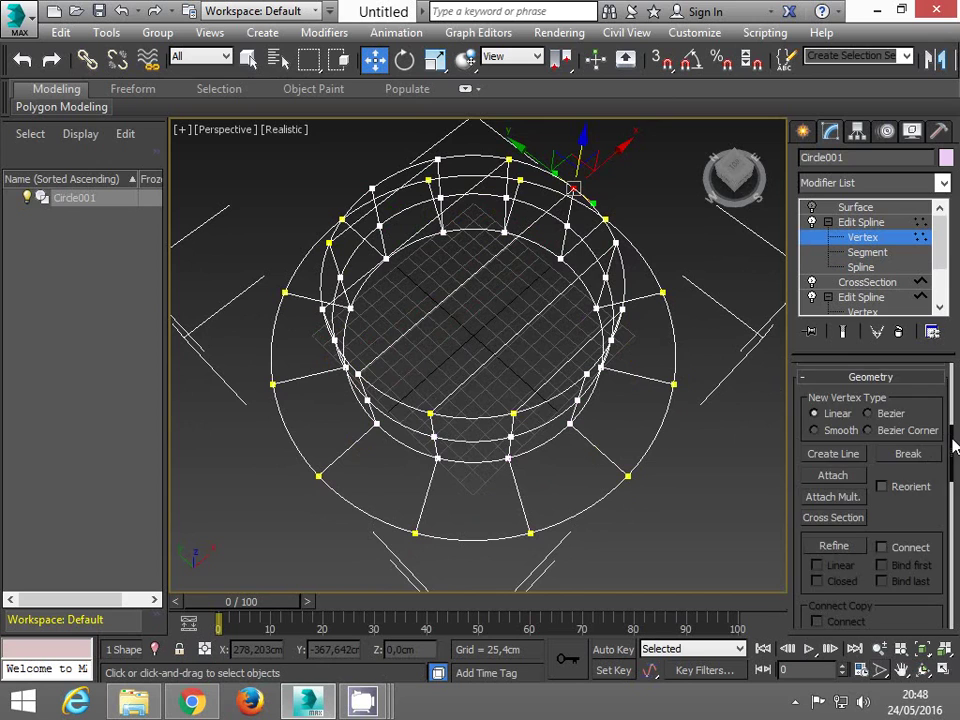
pyautogui.moveTo(953, 447); pyautogui.dragTo(942, 512)
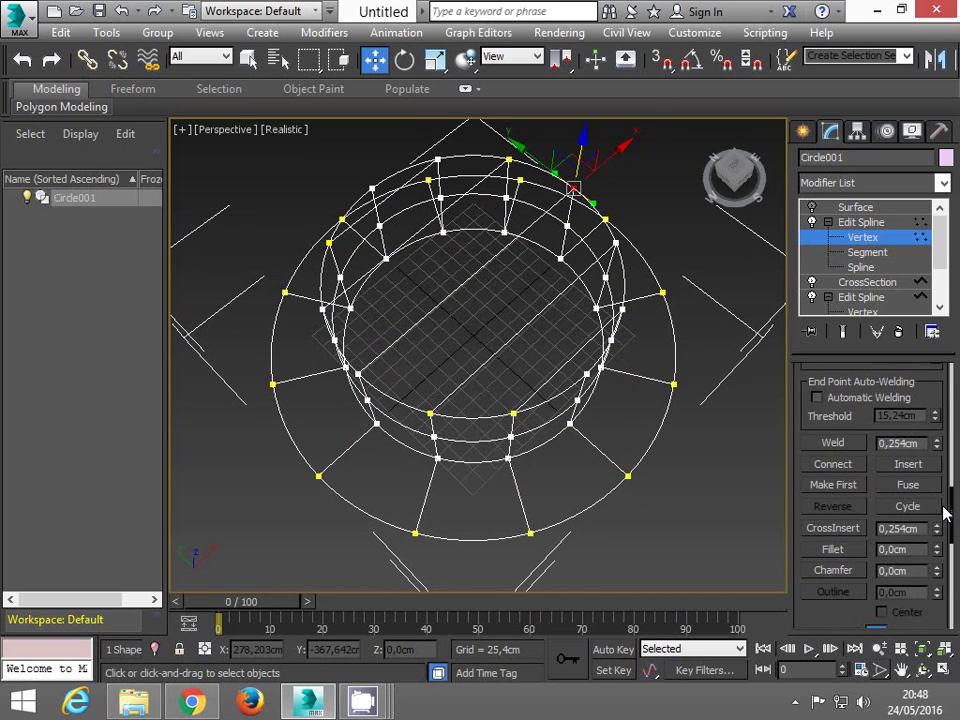
pyautogui.click(830, 444)
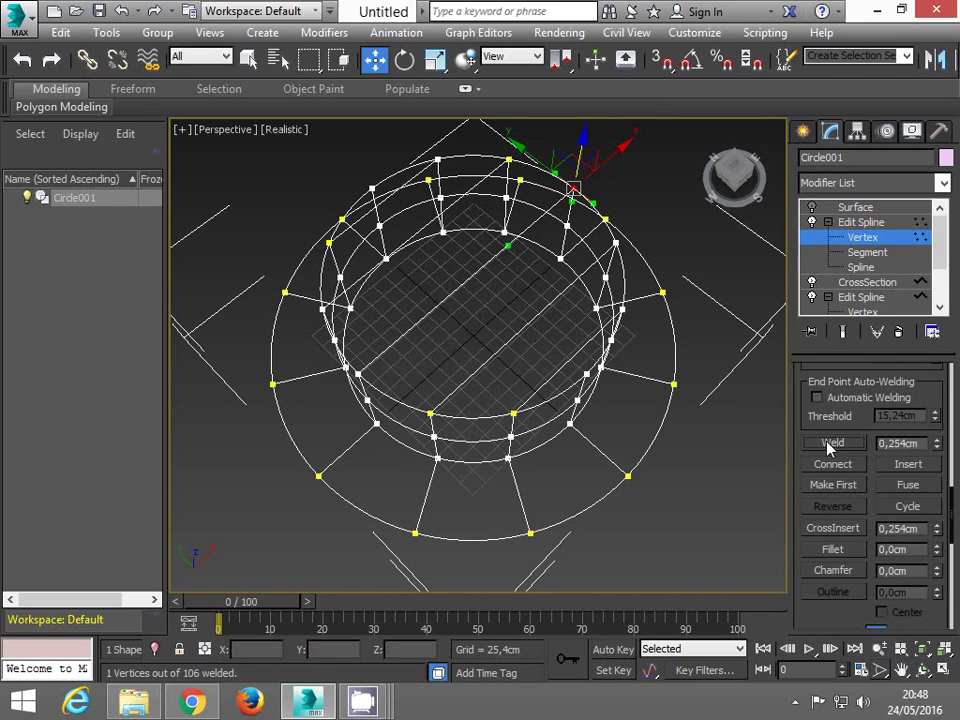
pyautogui.click(360, 377)
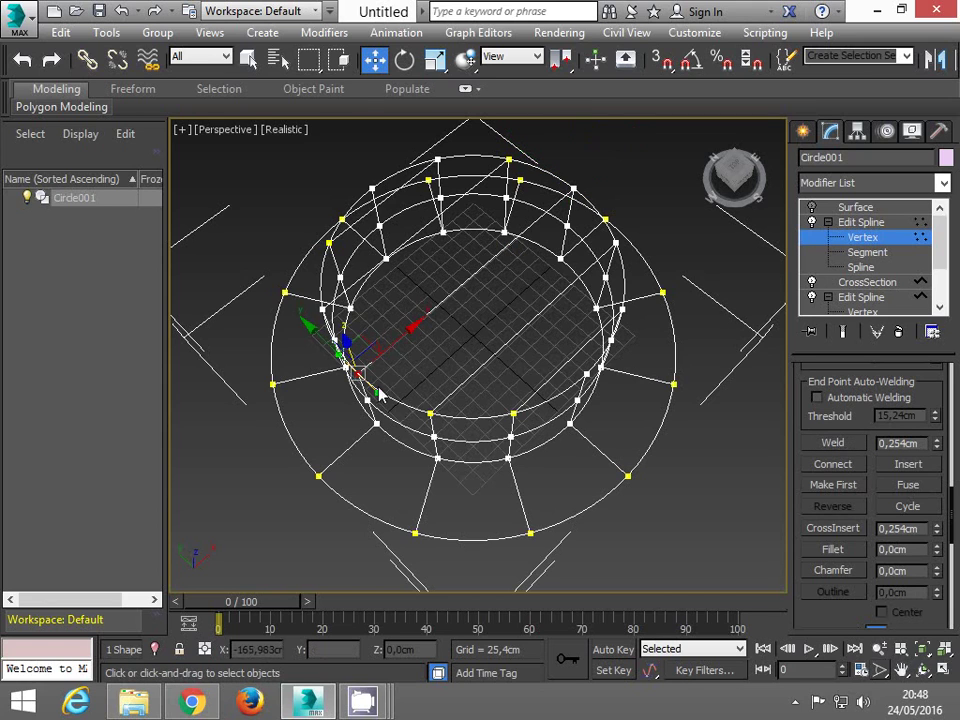
pyautogui.click(832, 444)
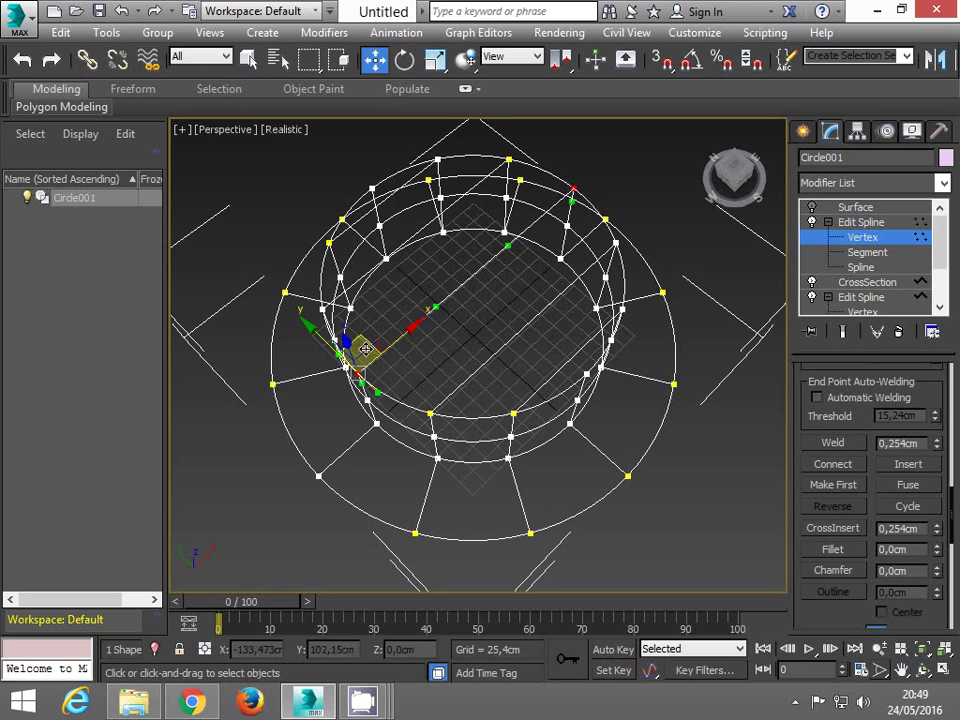
# - Select both welded end vertices of the top's centre cross line and lower them slightly along Z
pyautogui.moveTo(352, 353)
pyautogui.mouseDown()
pyautogui.moveTo(353, 362)
pyautogui.moveTo(360, 338)
pyautogui.mouseUp()
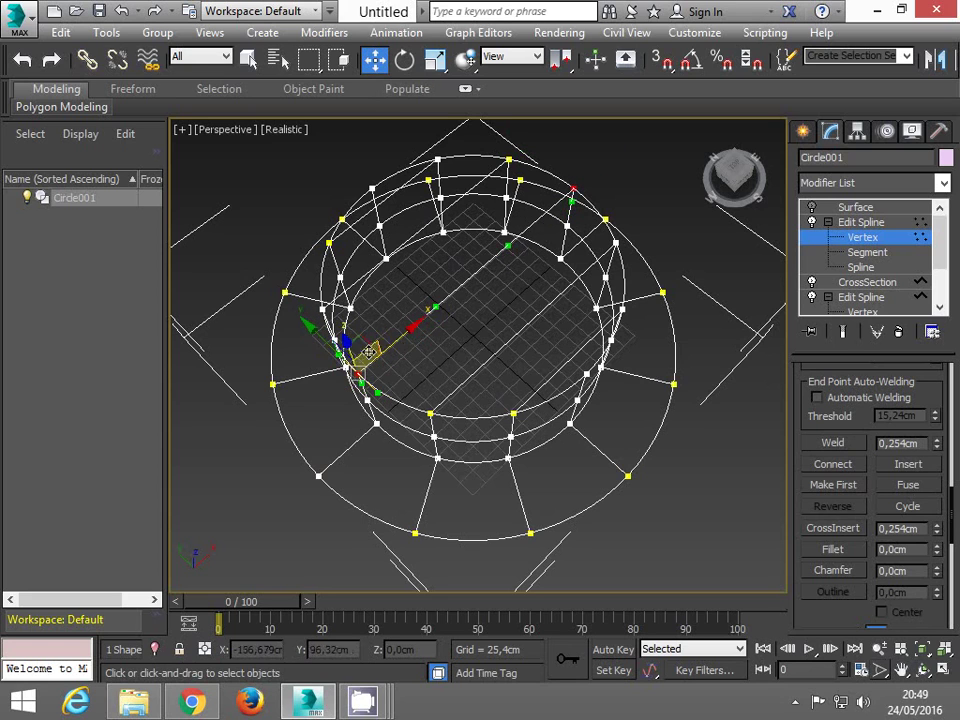
pyautogui.click(584, 199)
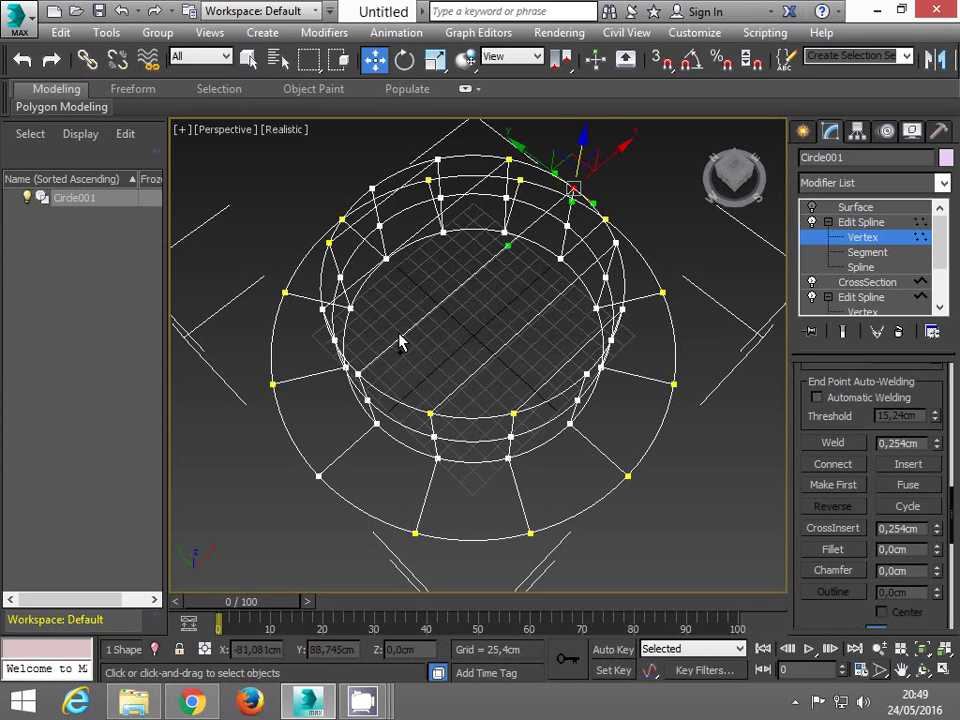
pyautogui.click(357, 372)
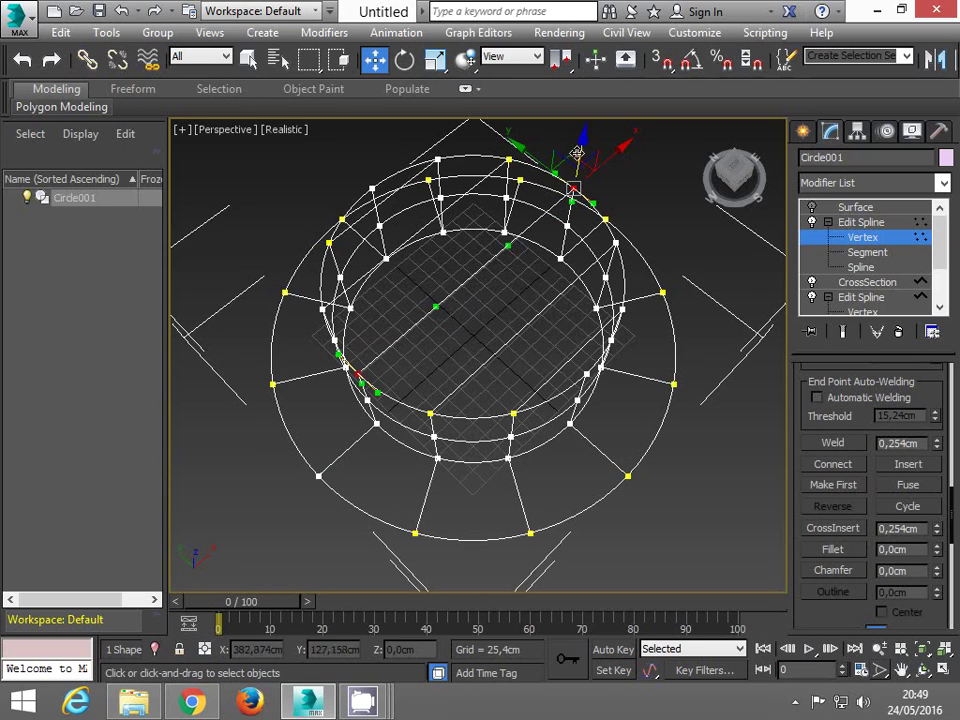
pyautogui.moveTo(583, 153); pyautogui.dragTo(581, 170)
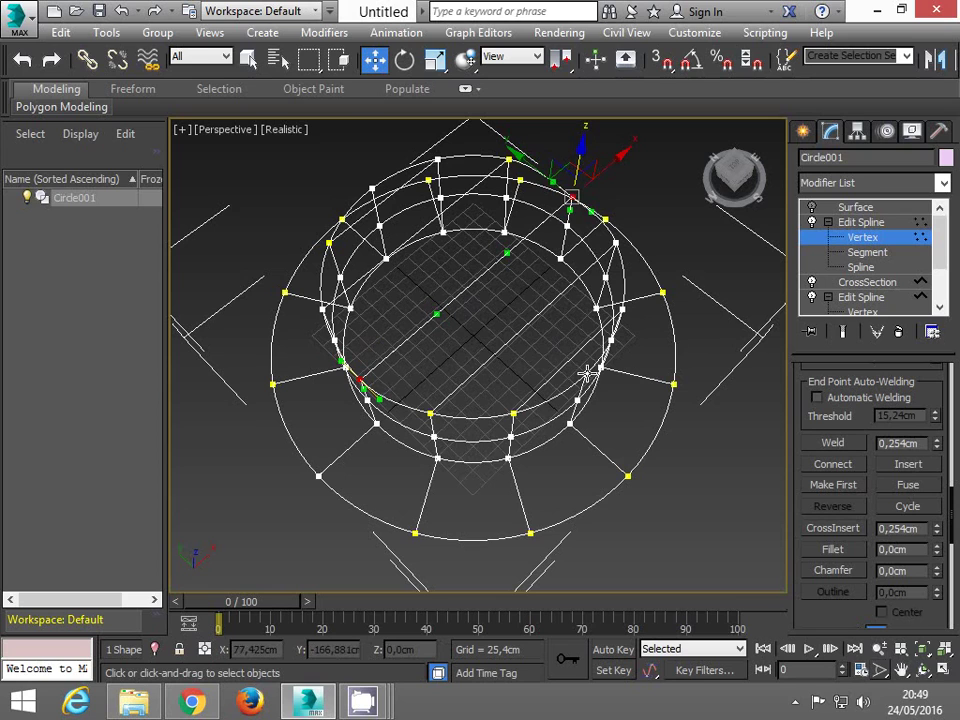
pyautogui.click(586, 373)
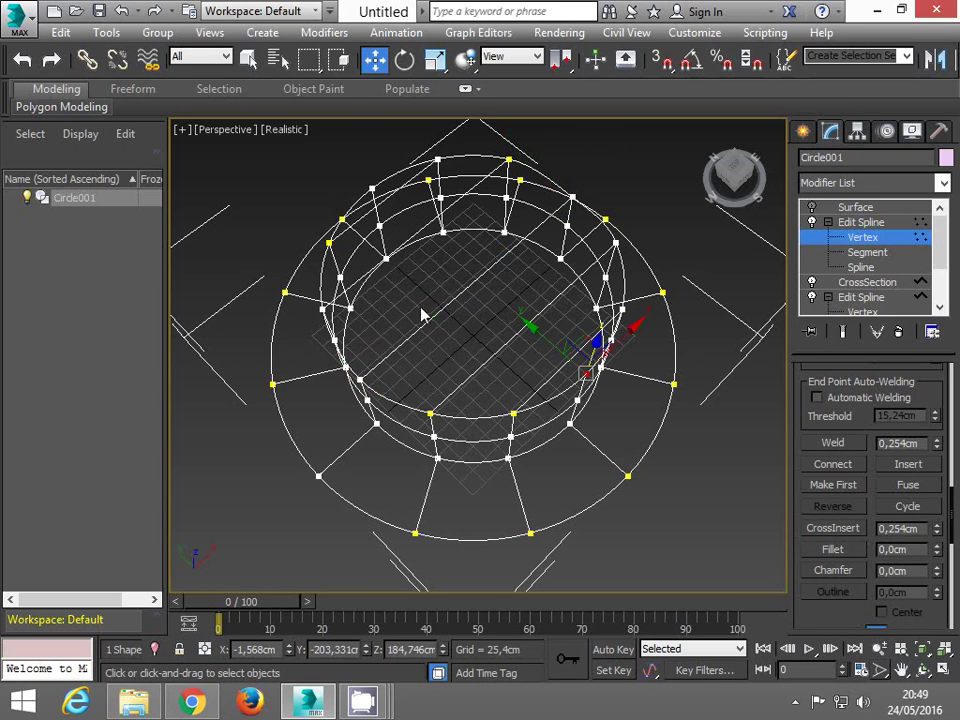
pyautogui.click(372, 188)
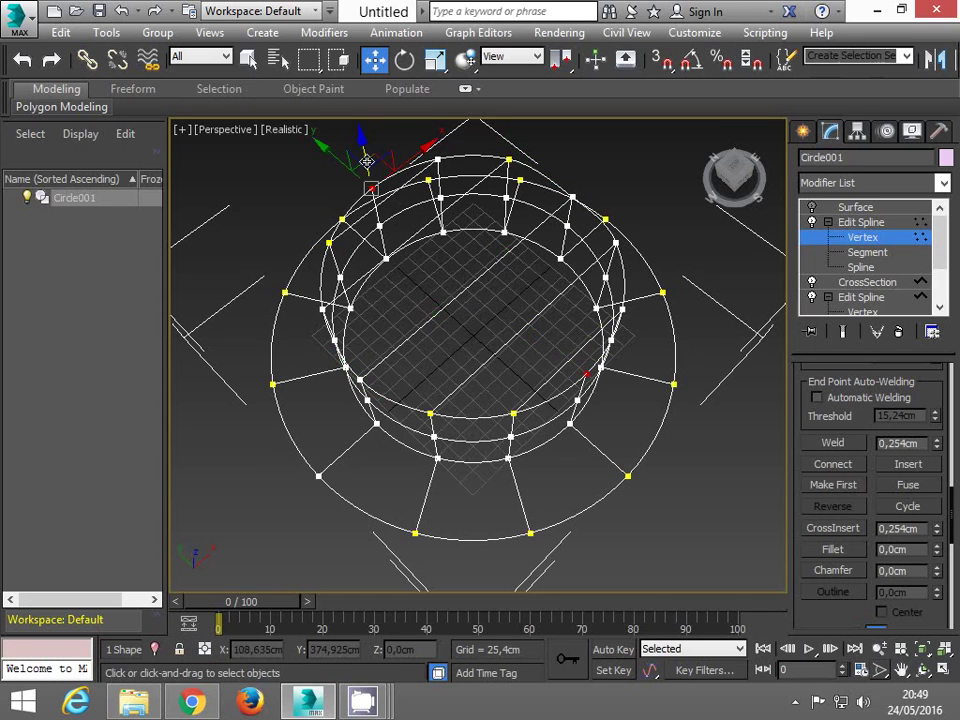
pyautogui.moveTo(367, 160); pyautogui.dragTo(368, 136)
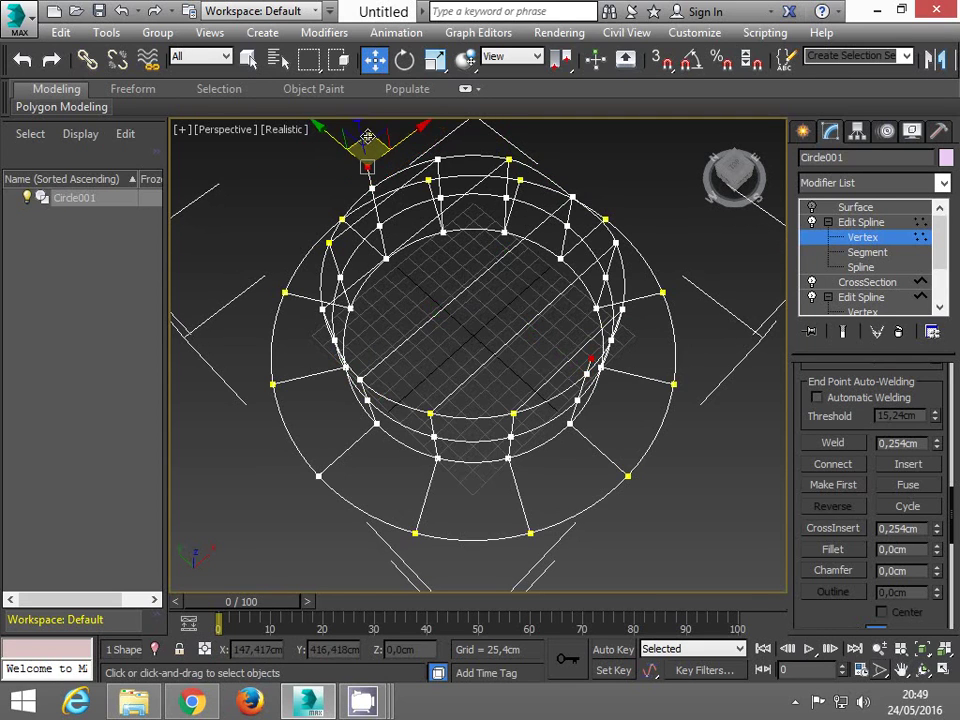
# - Select all coincident vertices at the opposite top-circle pair perpendicular to the centre cross line and raise them slightly along Z
pyautogui.click(346, 183)
pyautogui.moveTo(343, 177); pyautogui.dragTo(382, 198)
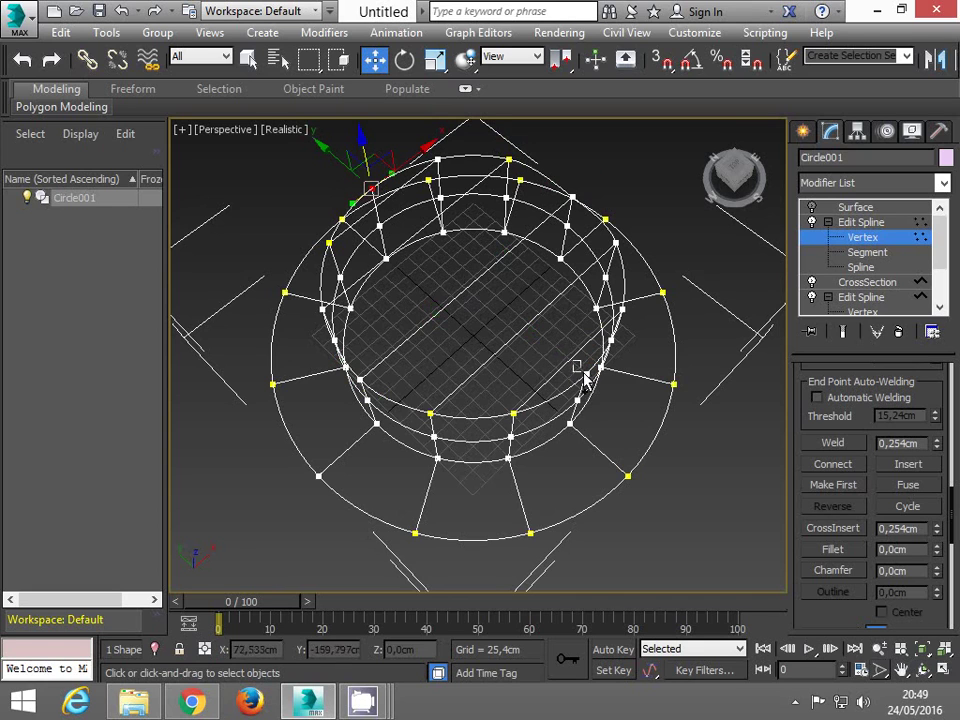
pyautogui.moveTo(596, 390); pyautogui.dragTo(592, 338)
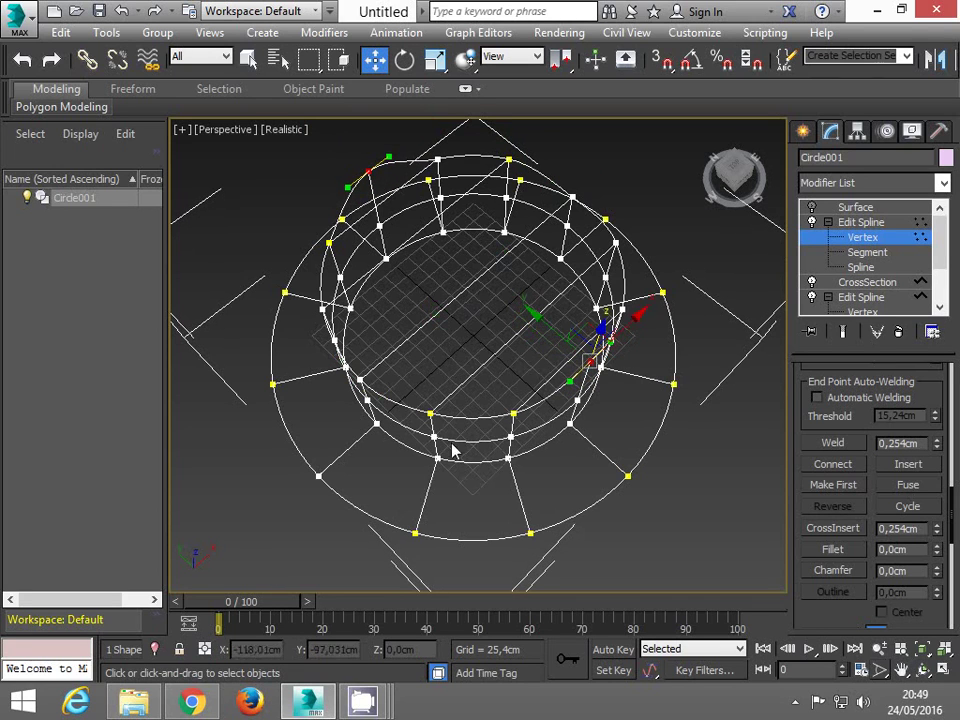
# - Select the two opposite outer brim vertices in line with the raised top pair and raise them moderately along Z to curl the brim
pyautogui.click(593, 487)
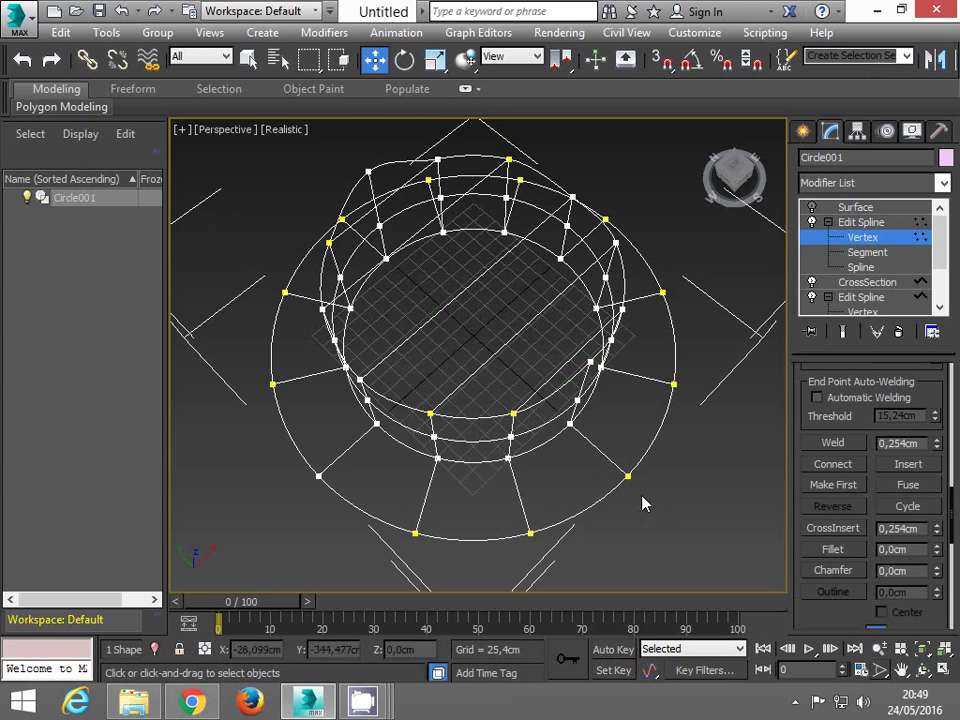
pyautogui.moveTo(647, 520); pyautogui.dragTo(648, 521)
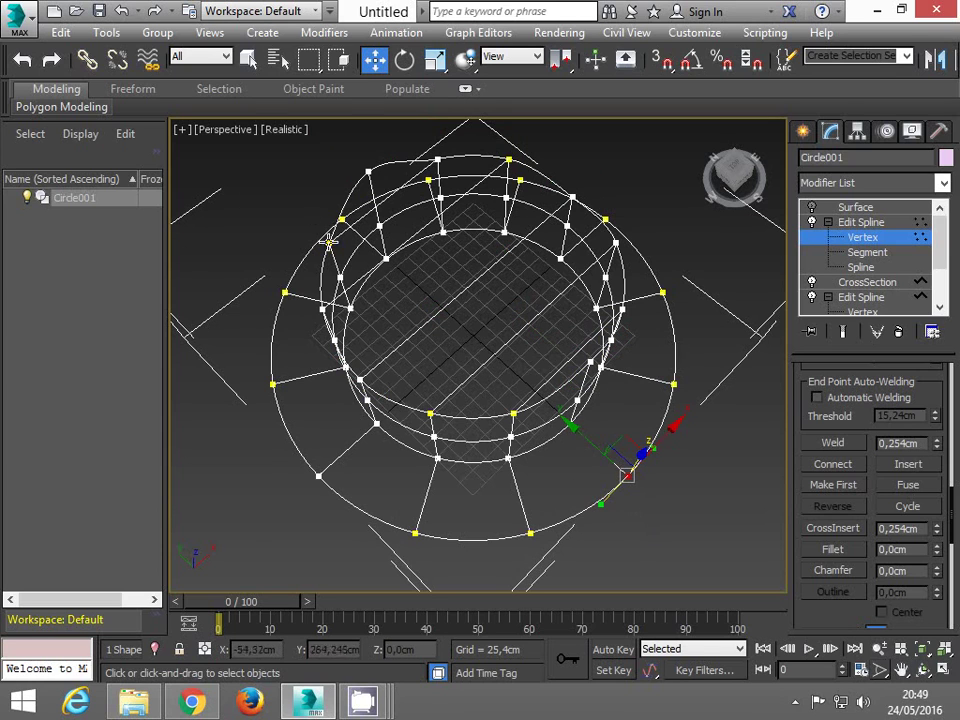
pyautogui.click(921, 670)
pyautogui.moveTo(471, 241); pyautogui.dragTo(373, 365)
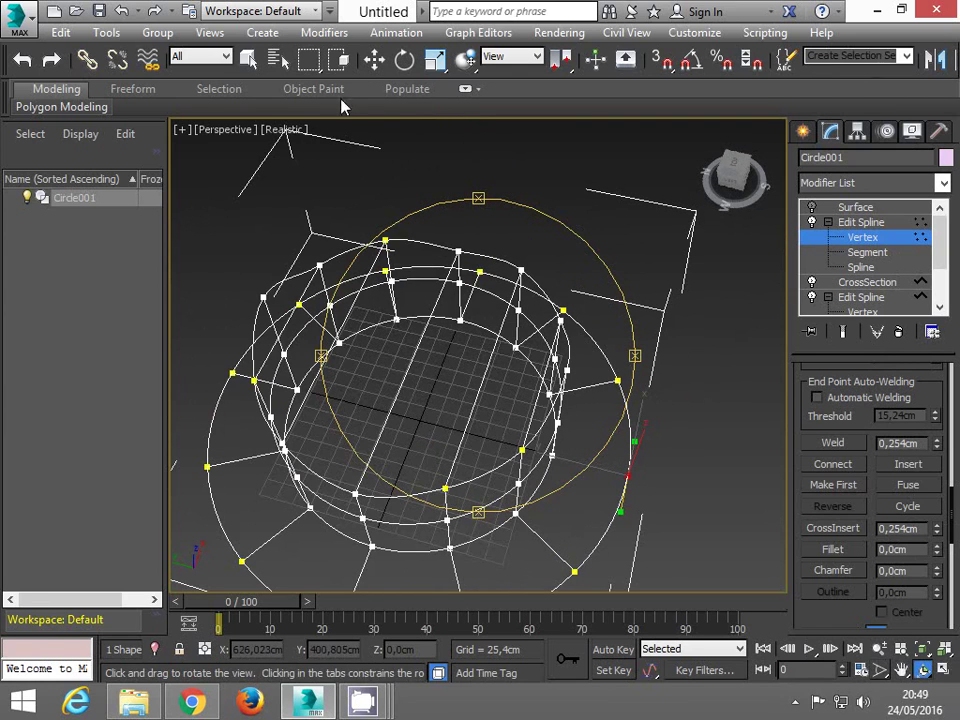
pyautogui.press('w')
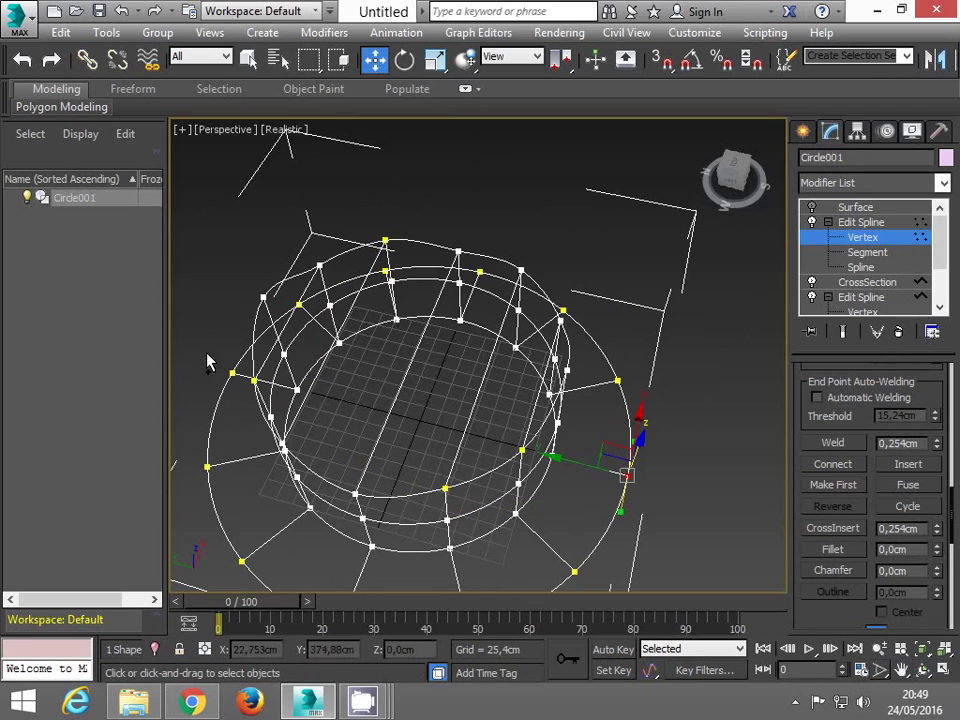
pyautogui.click(233, 374)
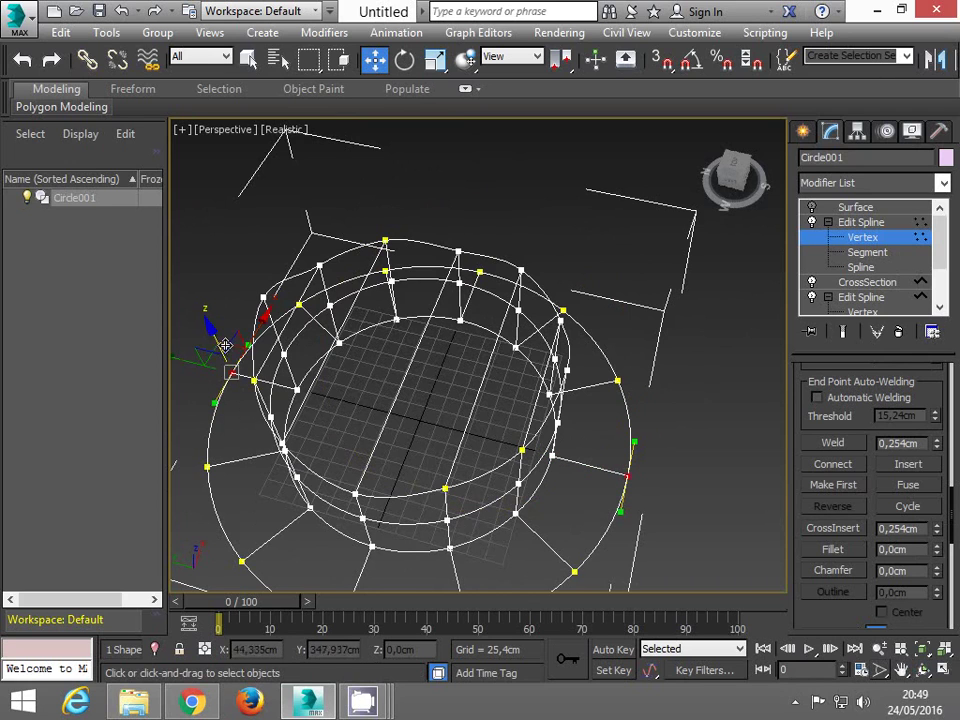
pyautogui.moveTo(221, 343); pyautogui.dragTo(201, 296)
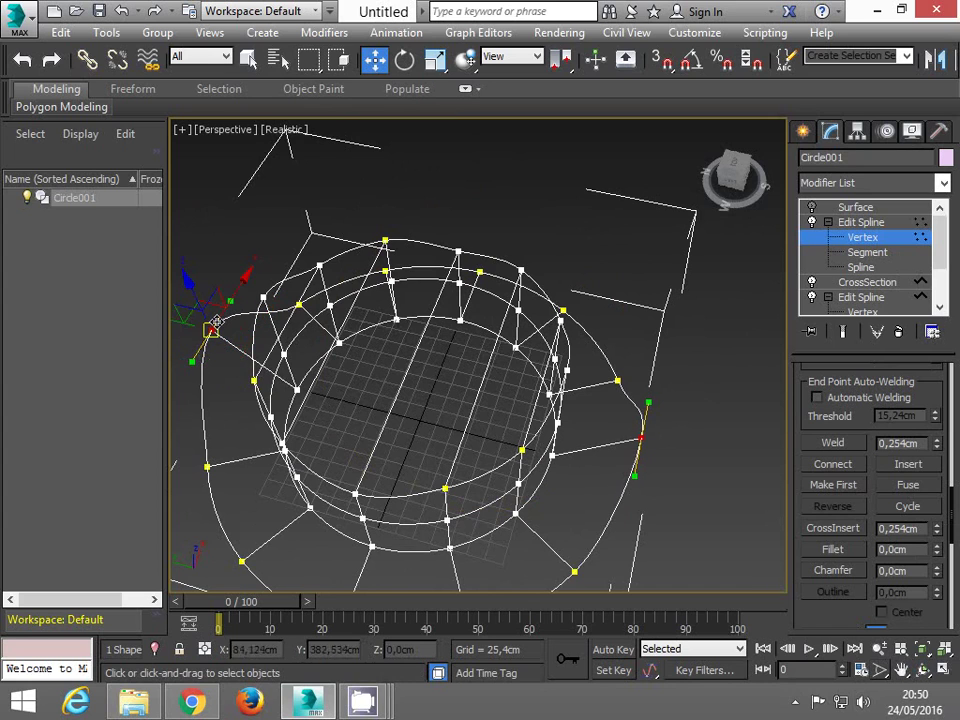
pyautogui.hotkey('ctrl', 'z')
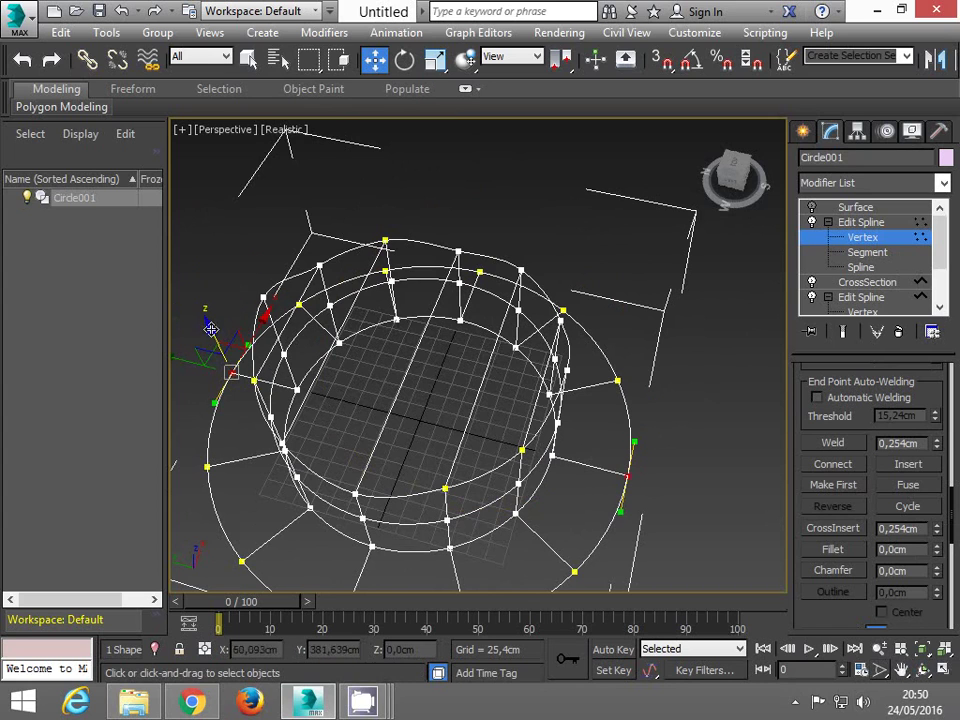
pyautogui.moveTo(210, 328); pyautogui.dragTo(222, 293)
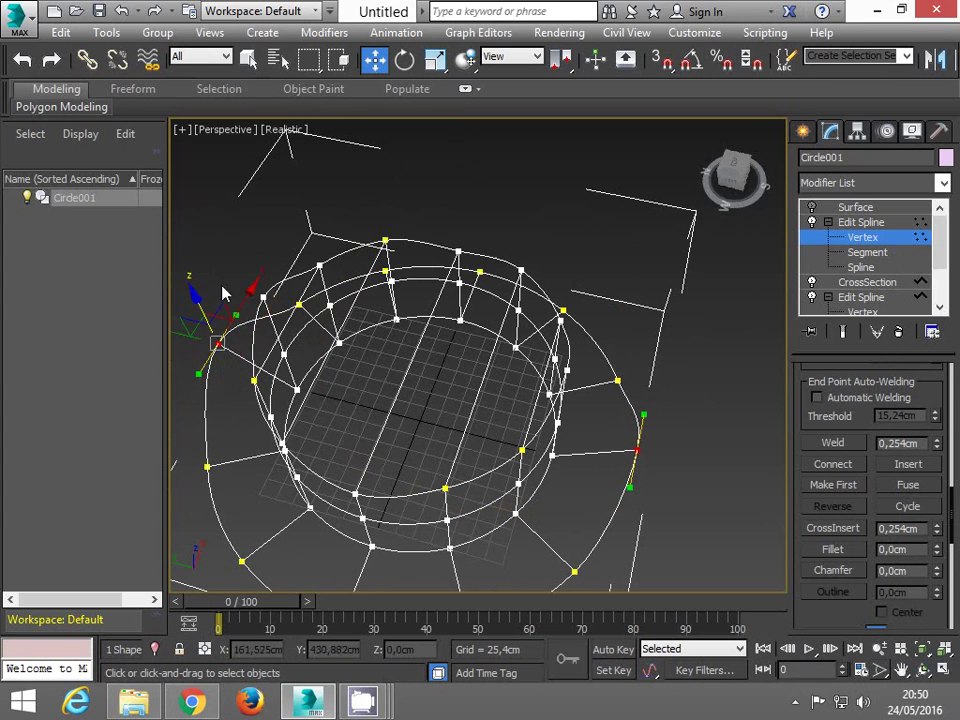
pyautogui.click(901, 669)
pyautogui.moveTo(686, 470); pyautogui.dragTo(706, 364)
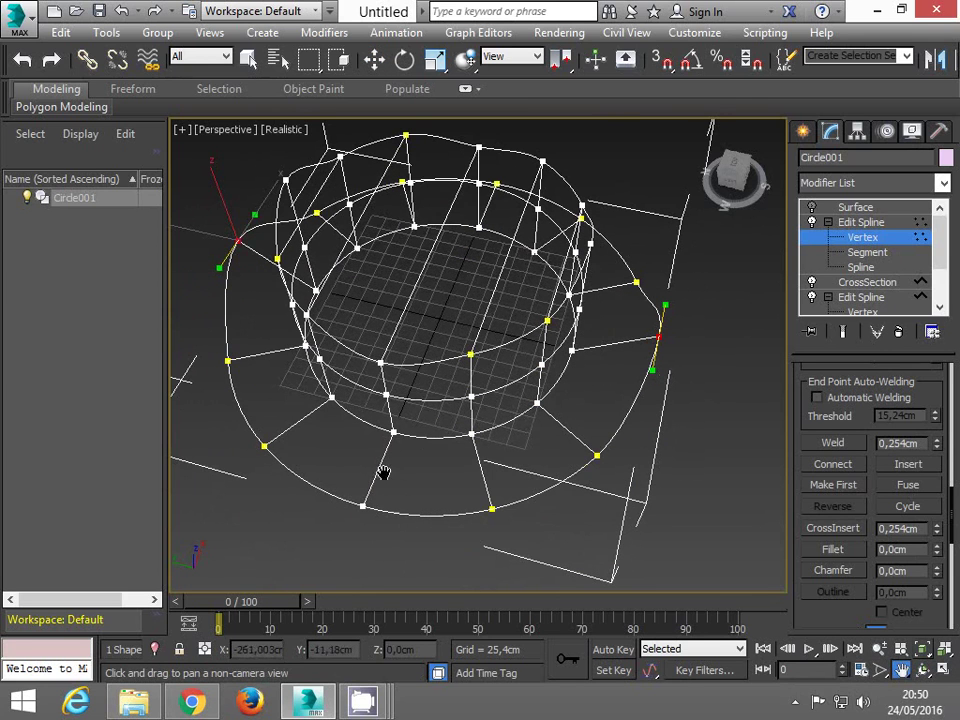
# - Lower the outer brim vertex at the front of the hat along Z and leave vertex editing
pyautogui.press('w')
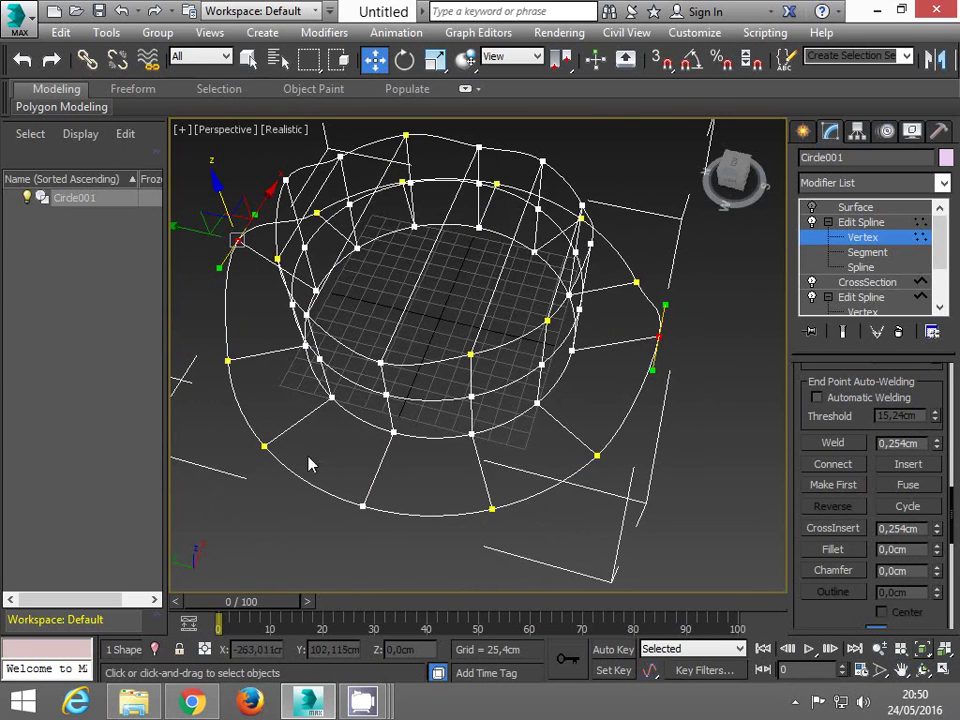
pyautogui.click(363, 506)
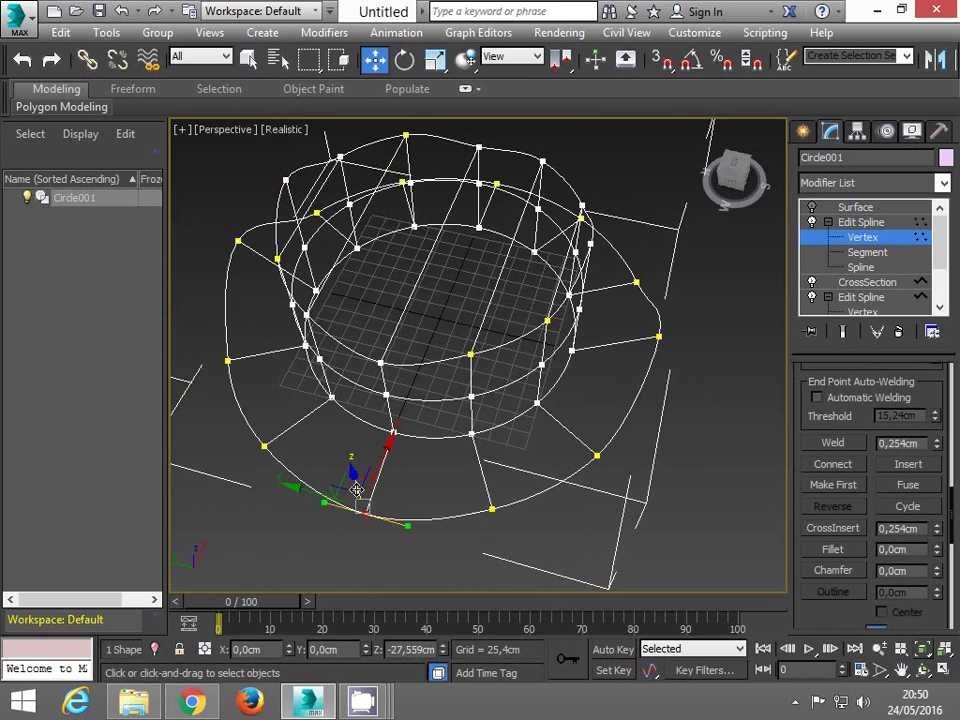
pyautogui.moveTo(357, 488); pyautogui.dragTo(357, 504)
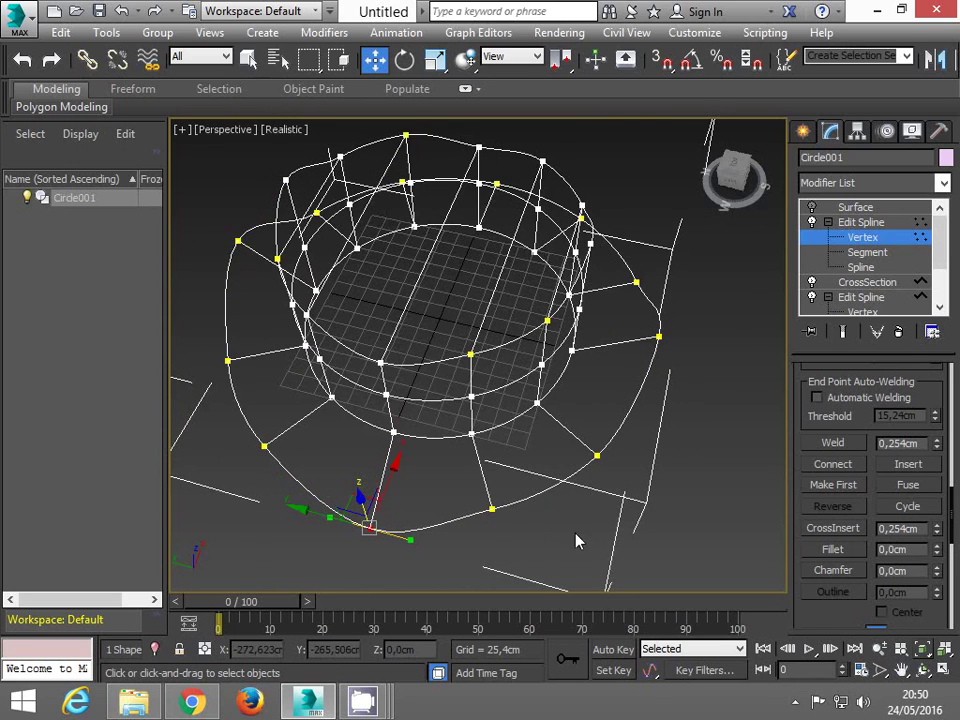
pyautogui.click(877, 239)
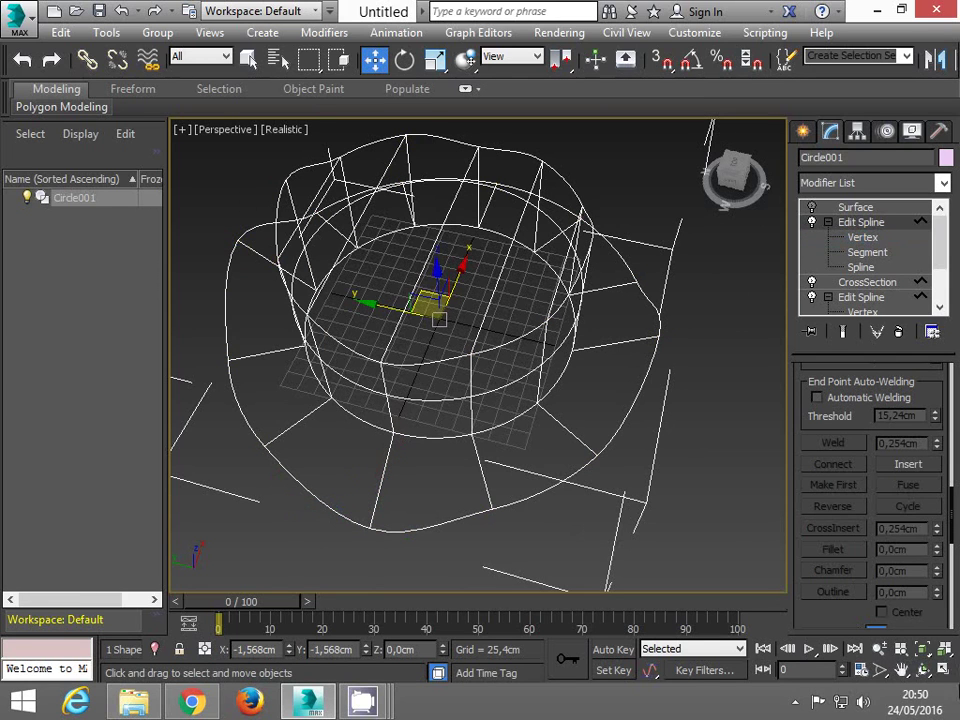
# - Return to the Surface modifier level and examine the skinned hat's crown and brim from several sides
pyautogui.click(923, 668)
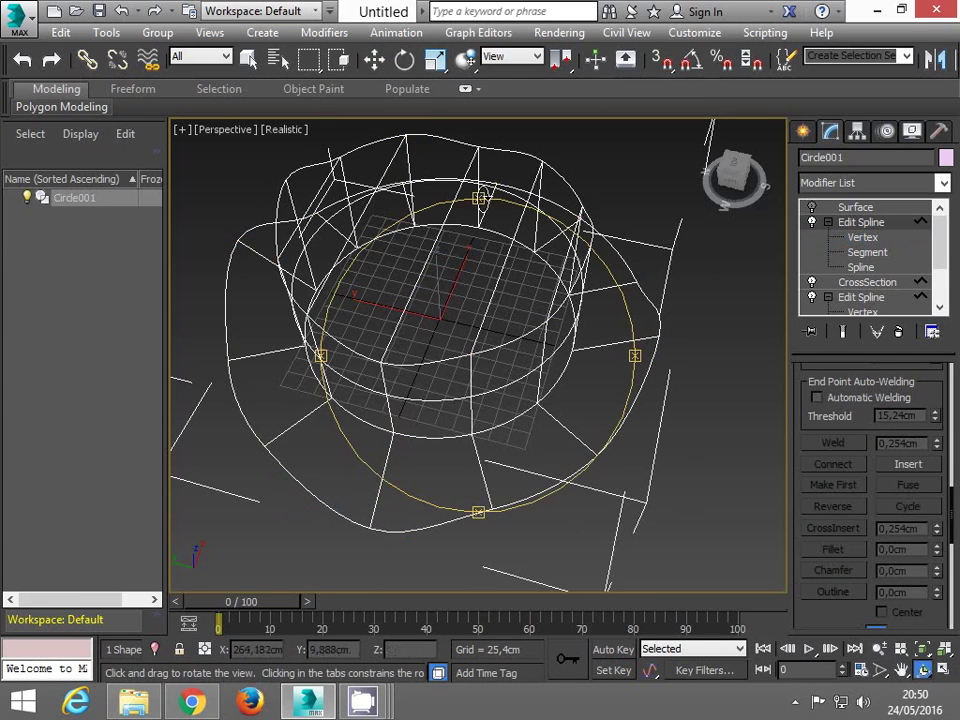
pyautogui.moveTo(440, 160); pyautogui.dragTo(366, 149)
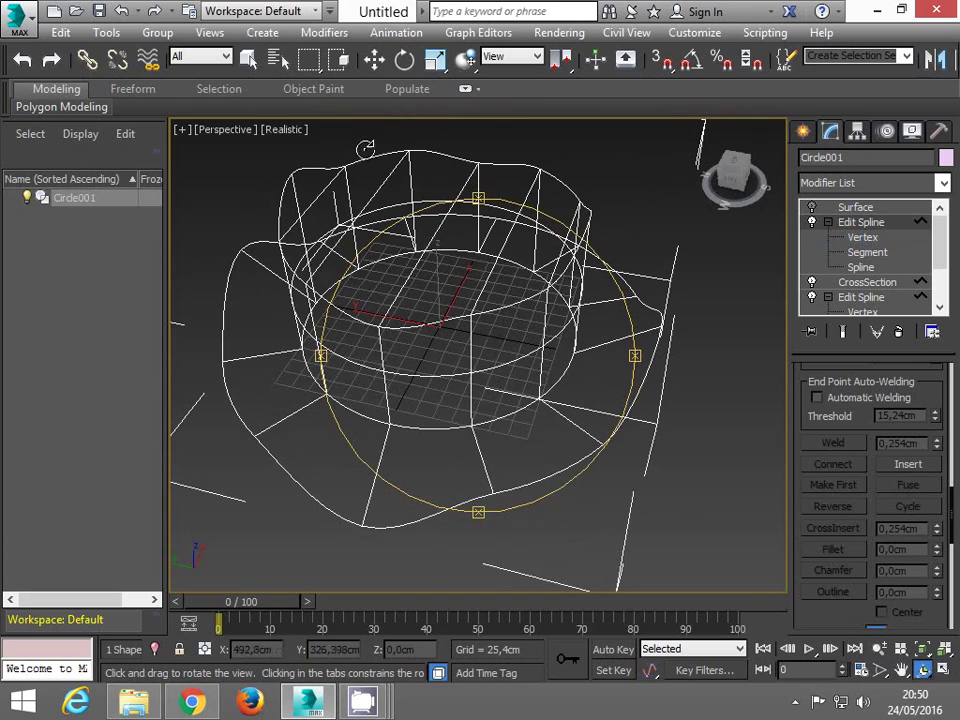
pyautogui.click(374, 59)
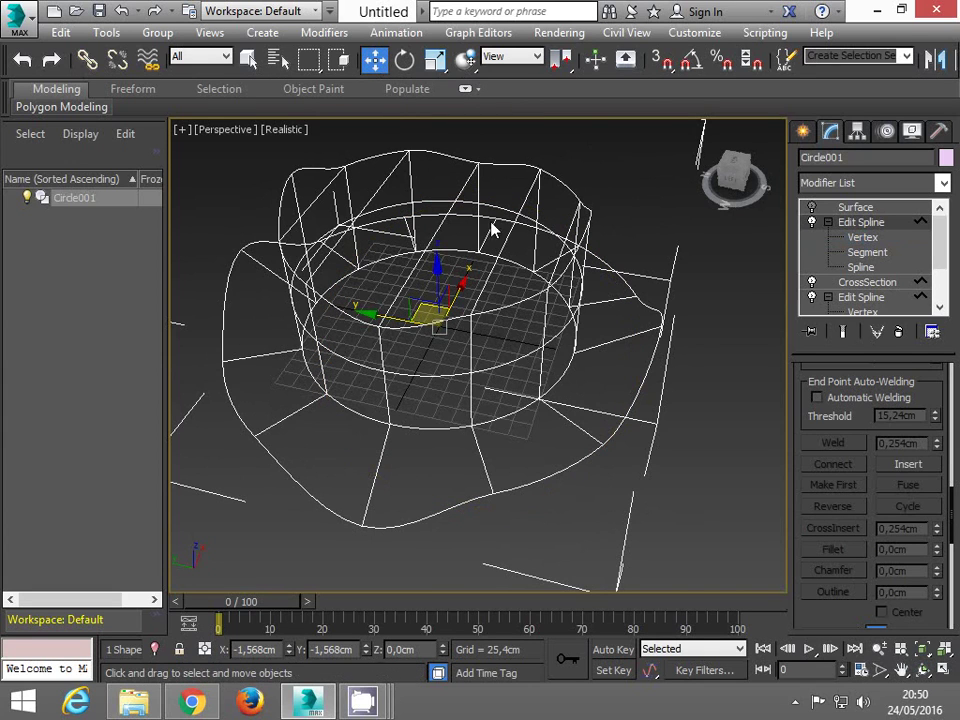
pyautogui.click(855, 208)
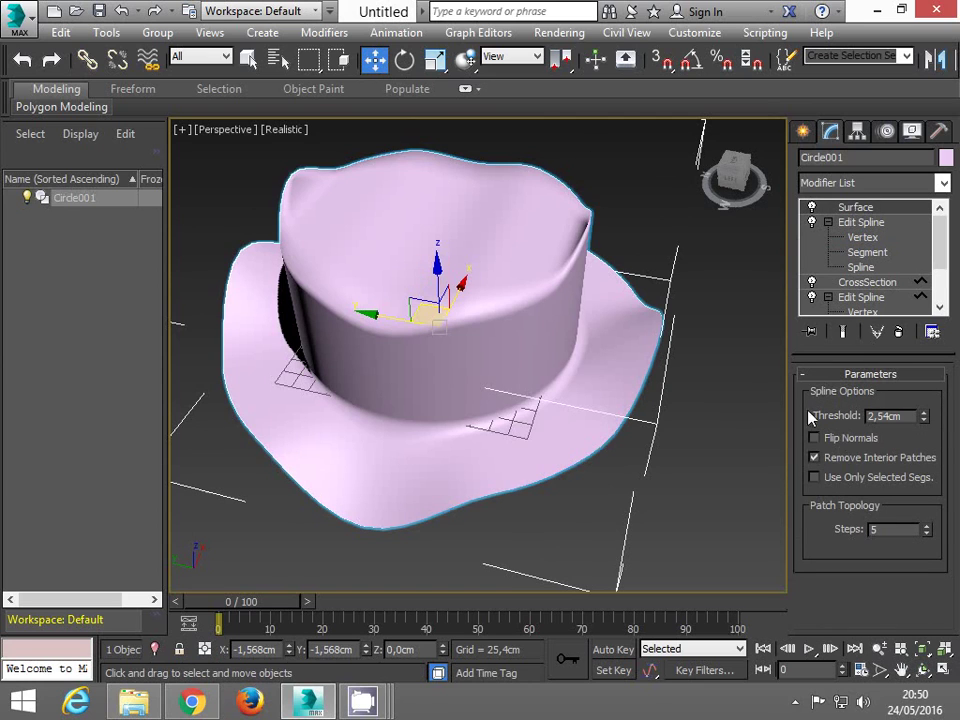
pyautogui.hotkey('ctrl', 'r')
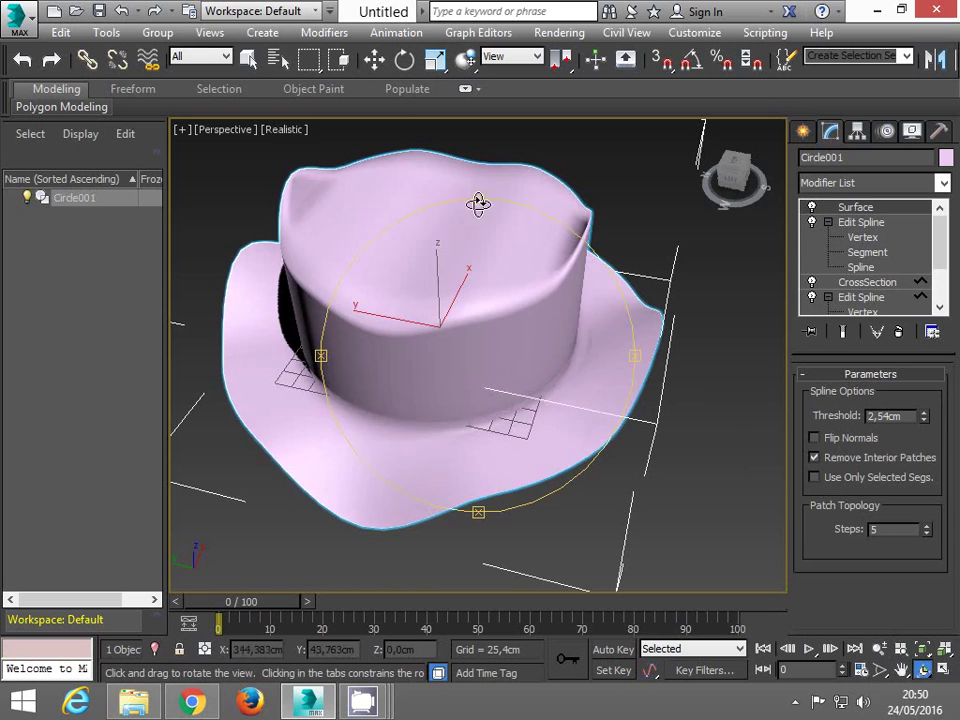
pyautogui.moveTo(479, 198); pyautogui.dragTo(611, 231)
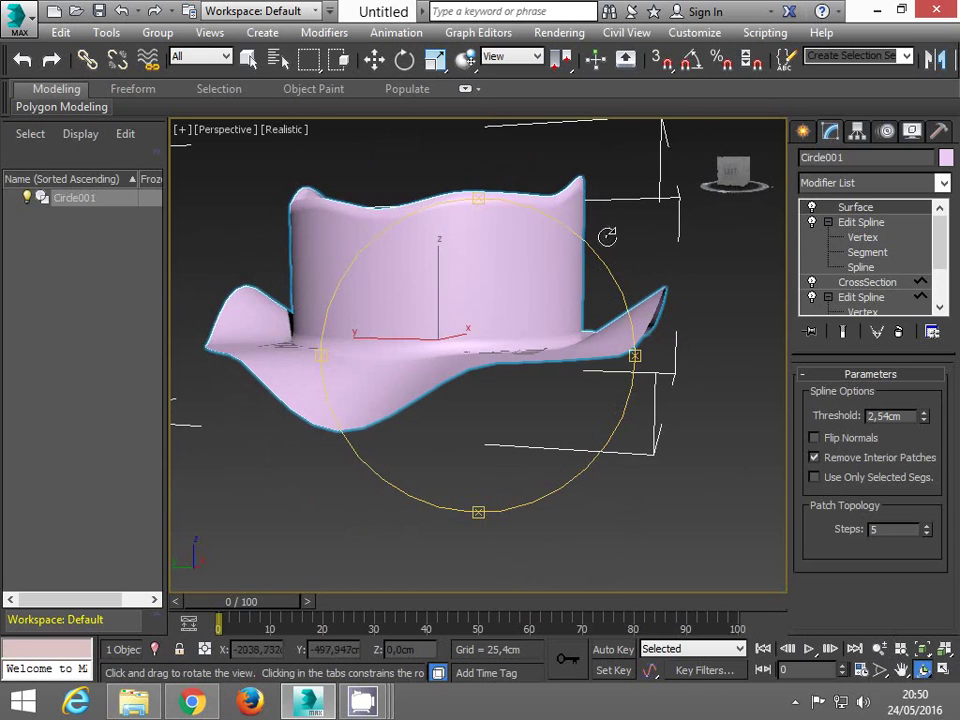
pyautogui.moveTo(634, 354); pyautogui.dragTo(400, 390)
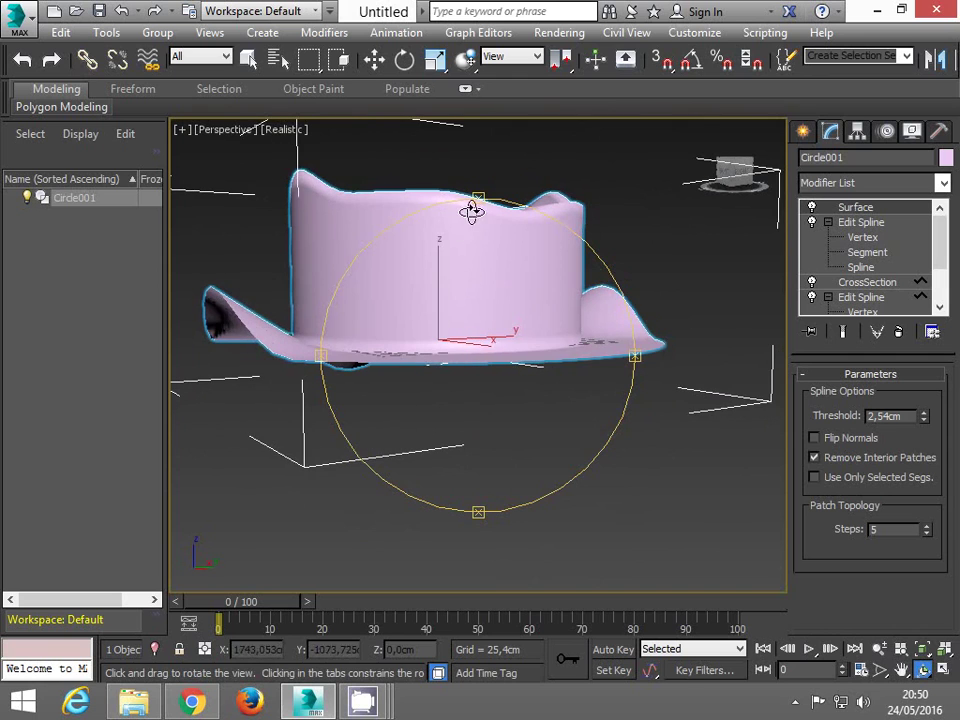
pyautogui.moveTo(480, 193); pyautogui.dragTo(482, 208)
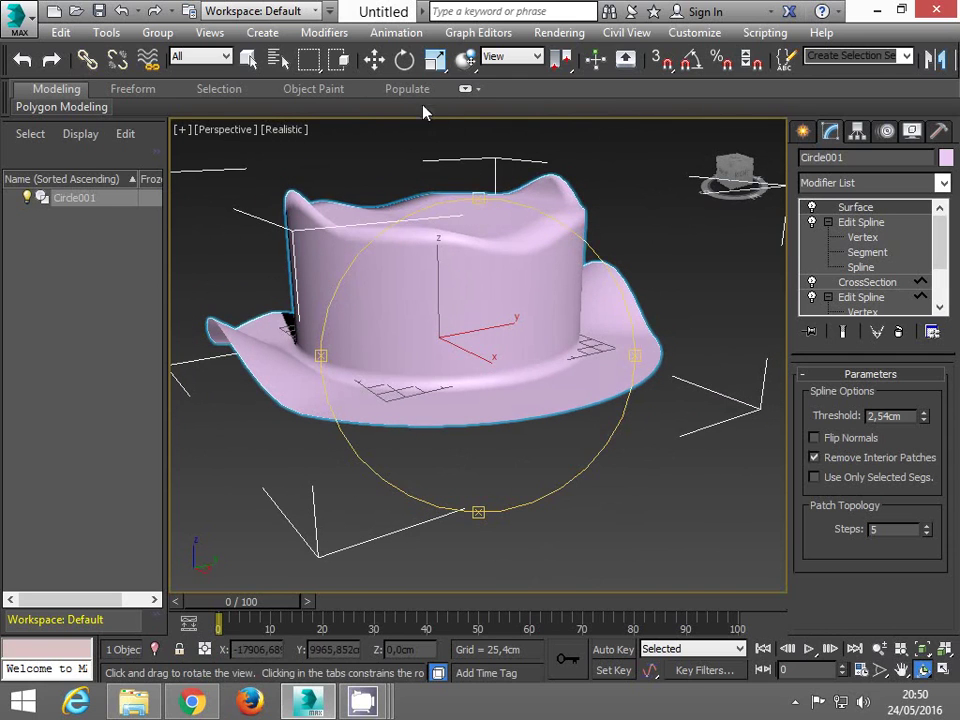
# - Change the hat's object colour to the orange-brown swatch of the 3ds Max palette and check it from another side
pyautogui.click(946, 157)
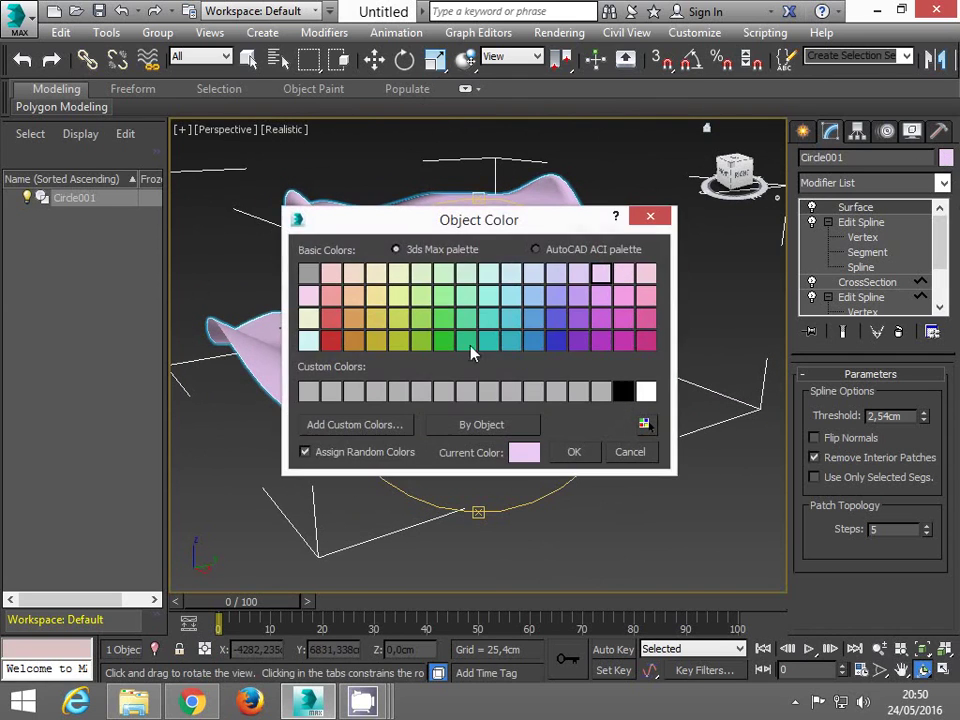
pyautogui.click(352, 342)
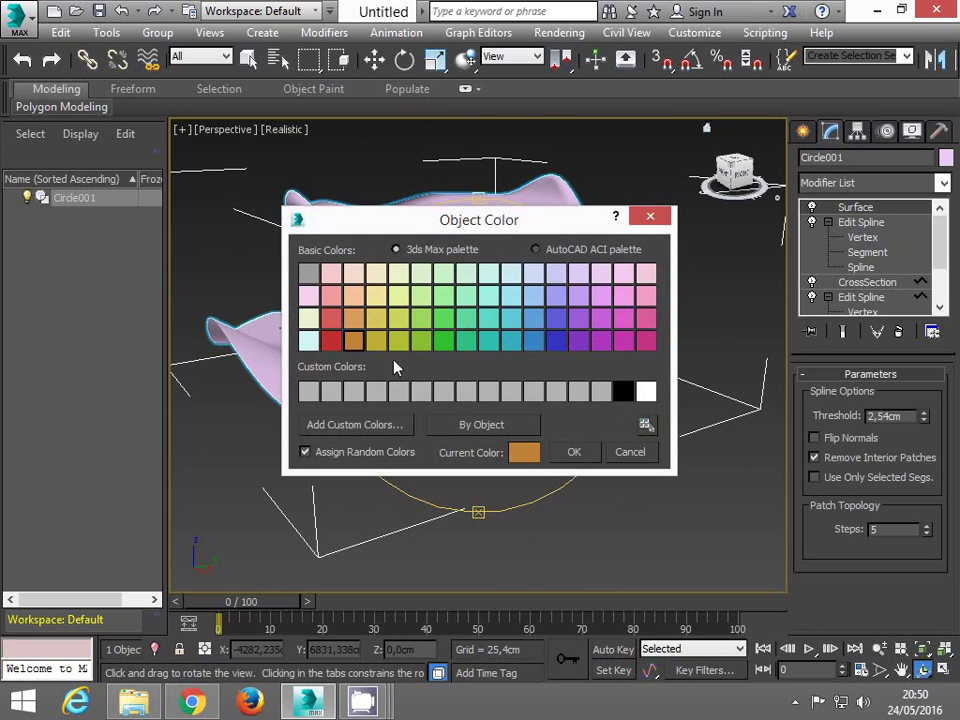
pyautogui.click(572, 453)
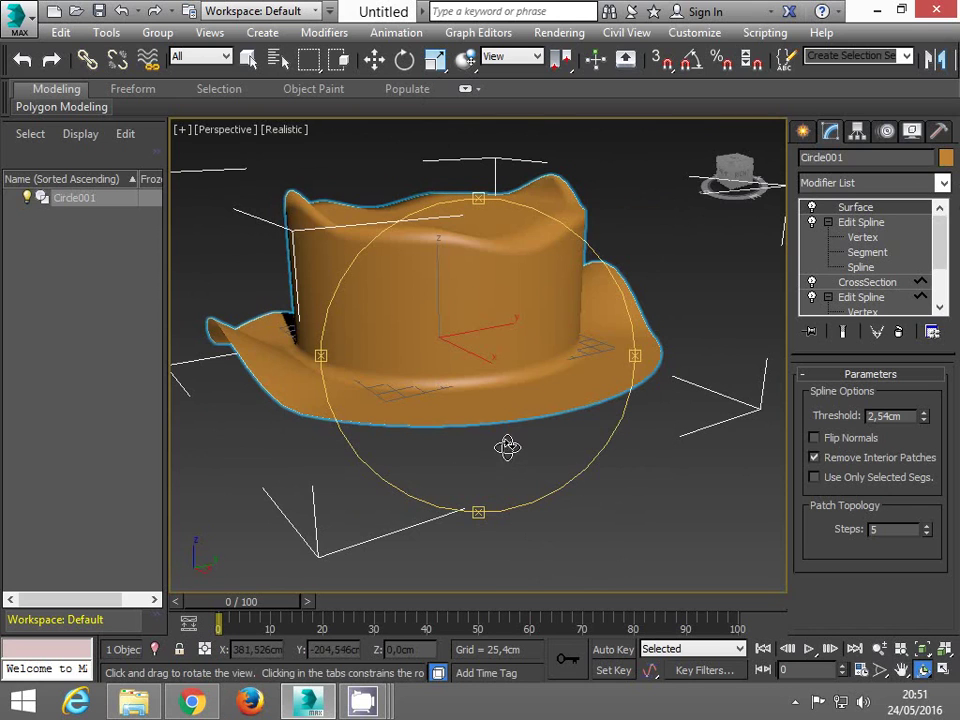
pyautogui.moveTo(474, 243); pyautogui.dragTo(549, 364)
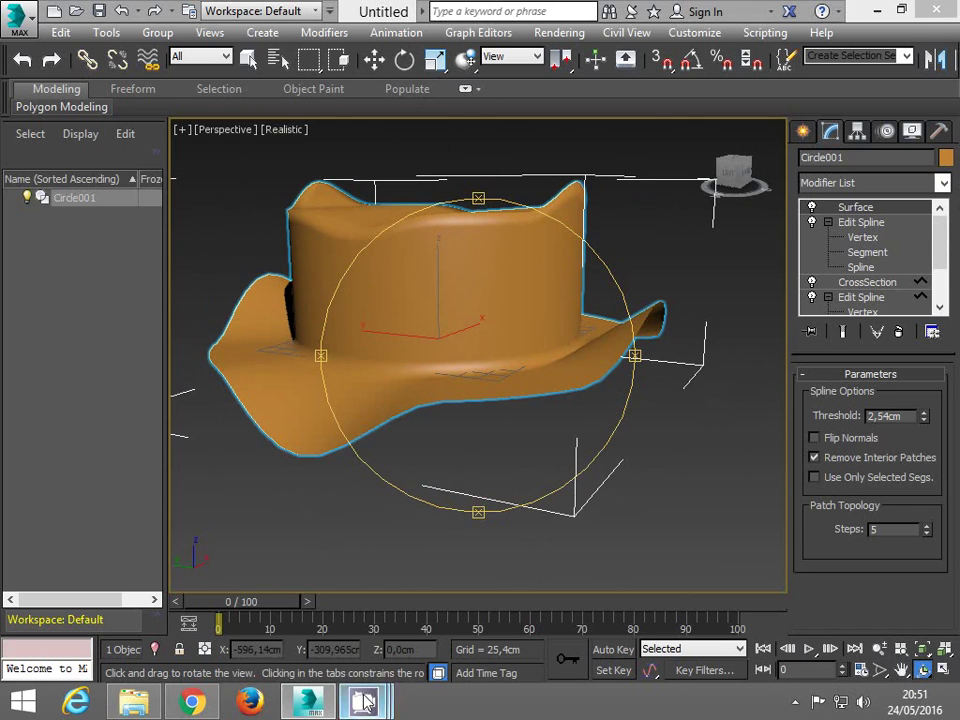
pyautogui.moveTo(362, 702)
pyautogui.moveTo(360, 598)
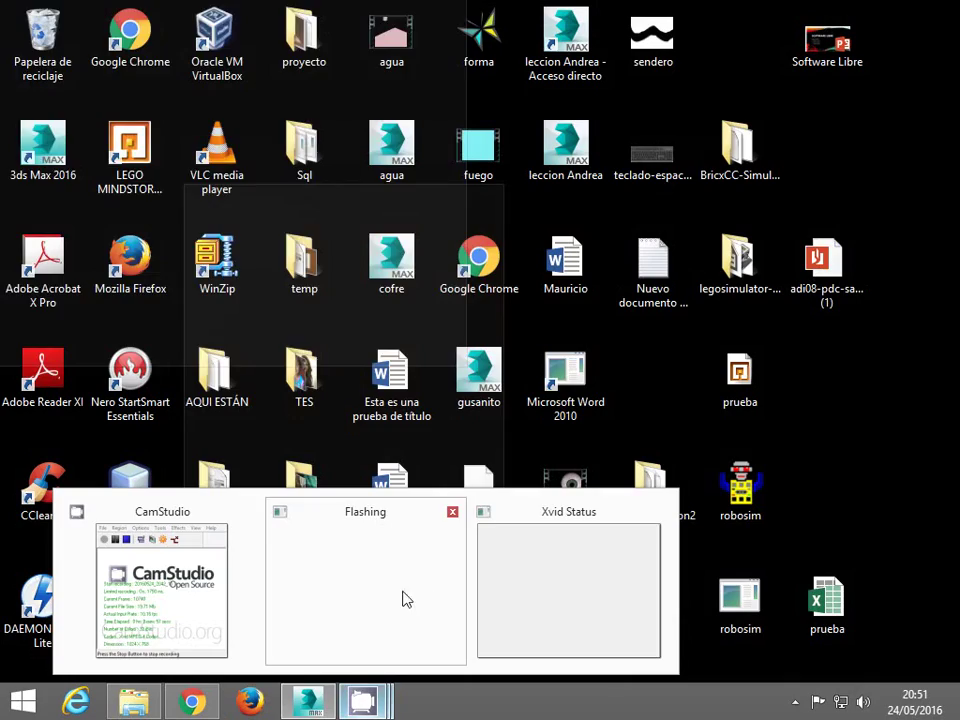